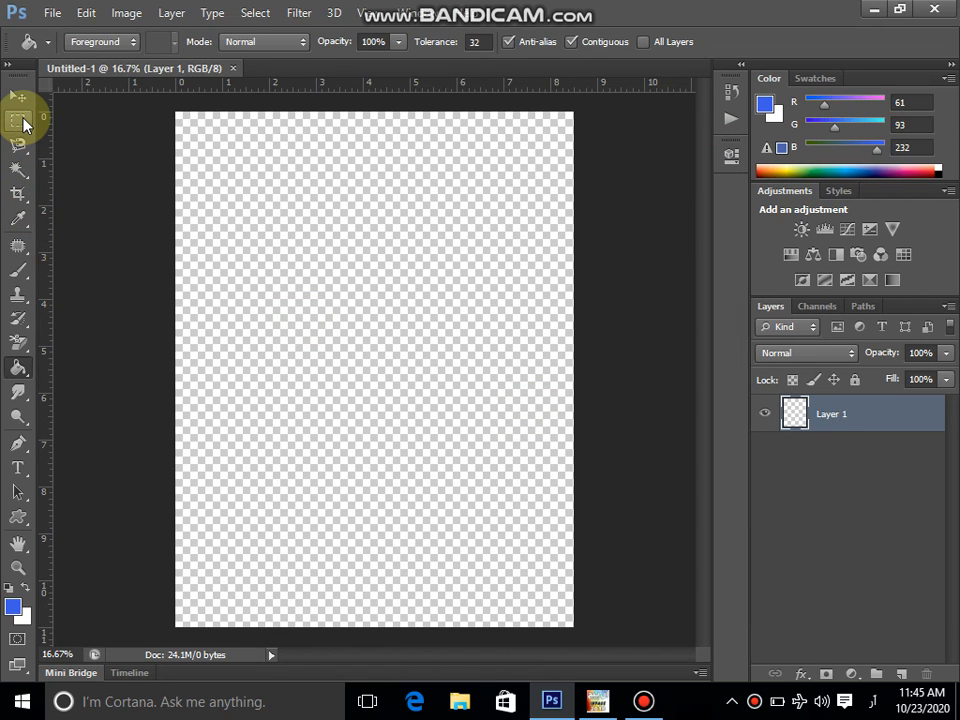
# - Marquee-select a rectangle about 6.9 by 8.9 inches inside the canvas and fill it with the blue foreground colour
pyautogui.click(20, 122)
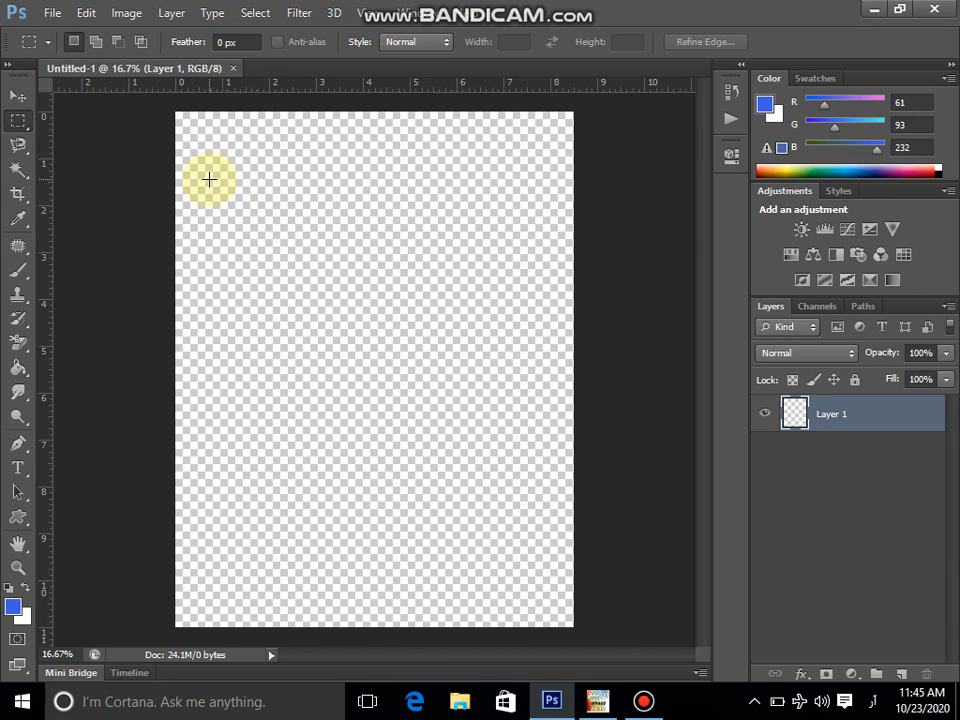
pyautogui.moveTo(199, 169); pyautogui.dragTo(521, 587)
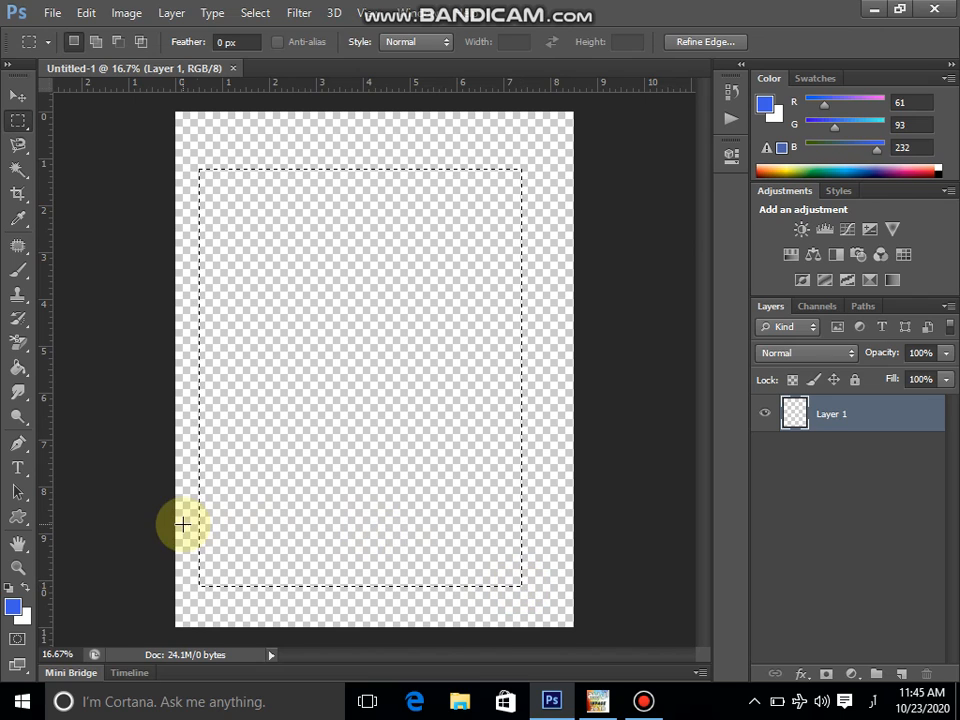
pyautogui.click(20, 372)
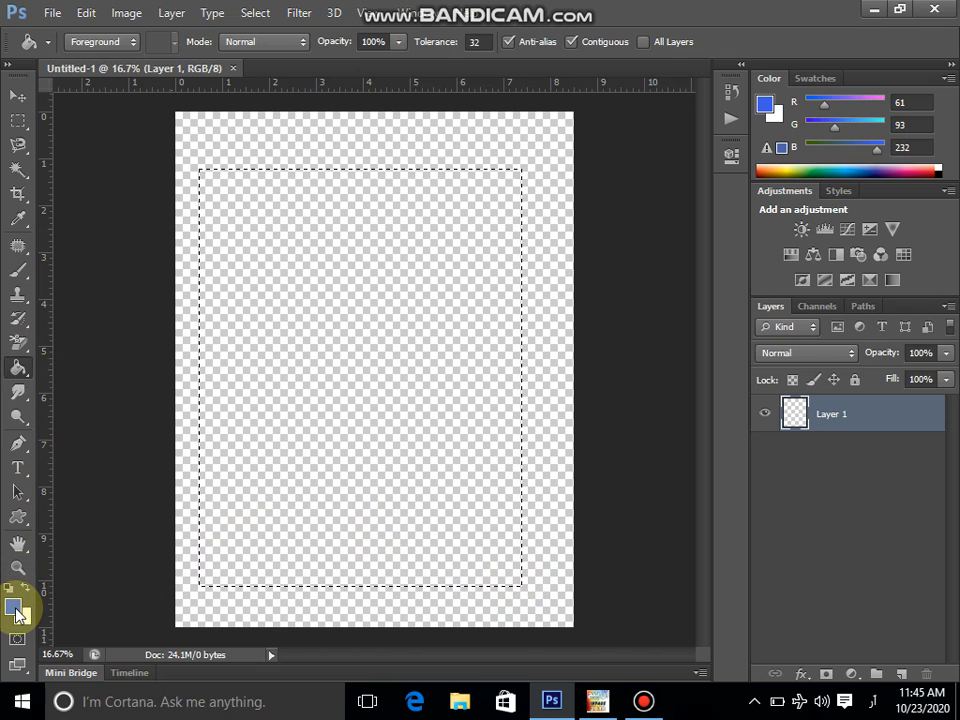
pyautogui.click(320, 287)
# - Set the foreground colour to dark green (RGB 14, 123, 27) and fill the rectangular selection with it
pyautogui.click(13, 607)
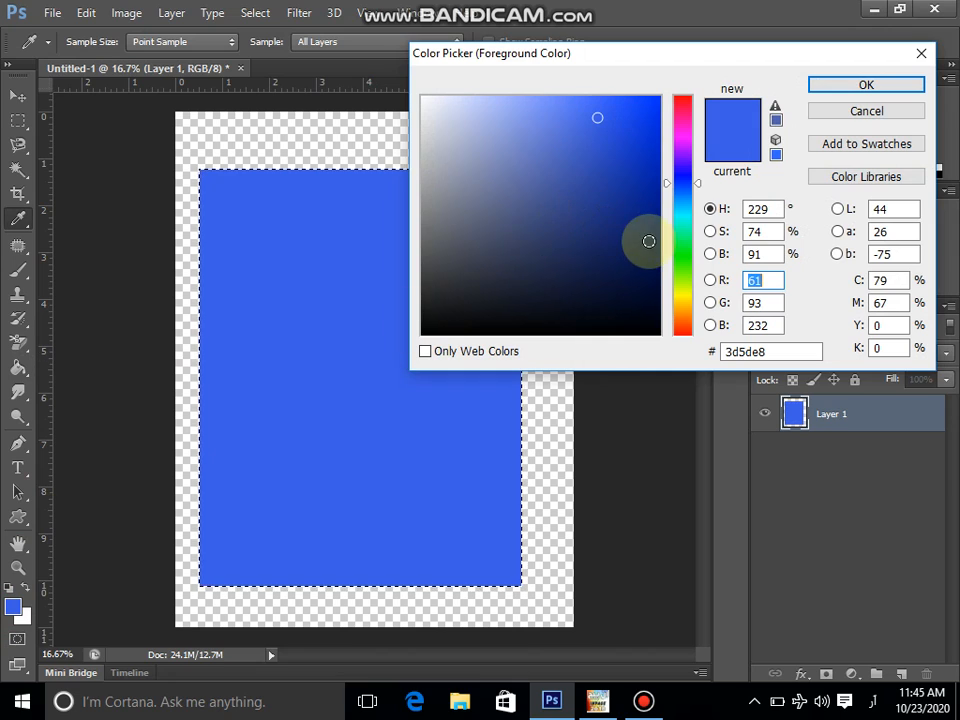
pyautogui.click(684, 252)
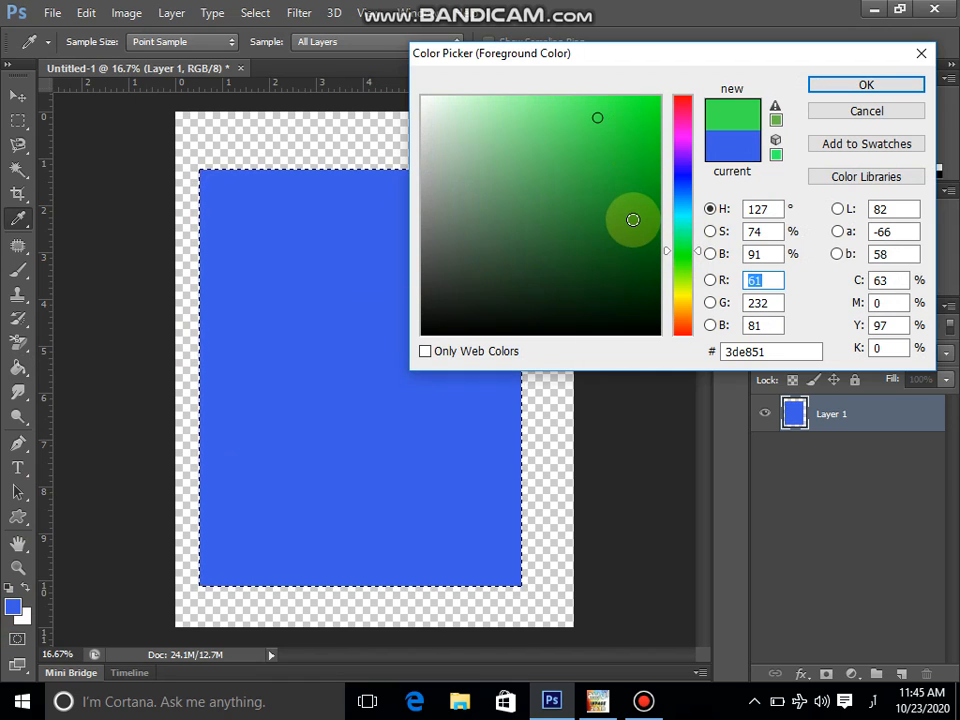
pyautogui.click(633, 219)
pyautogui.click(851, 86)
pyautogui.press('g')
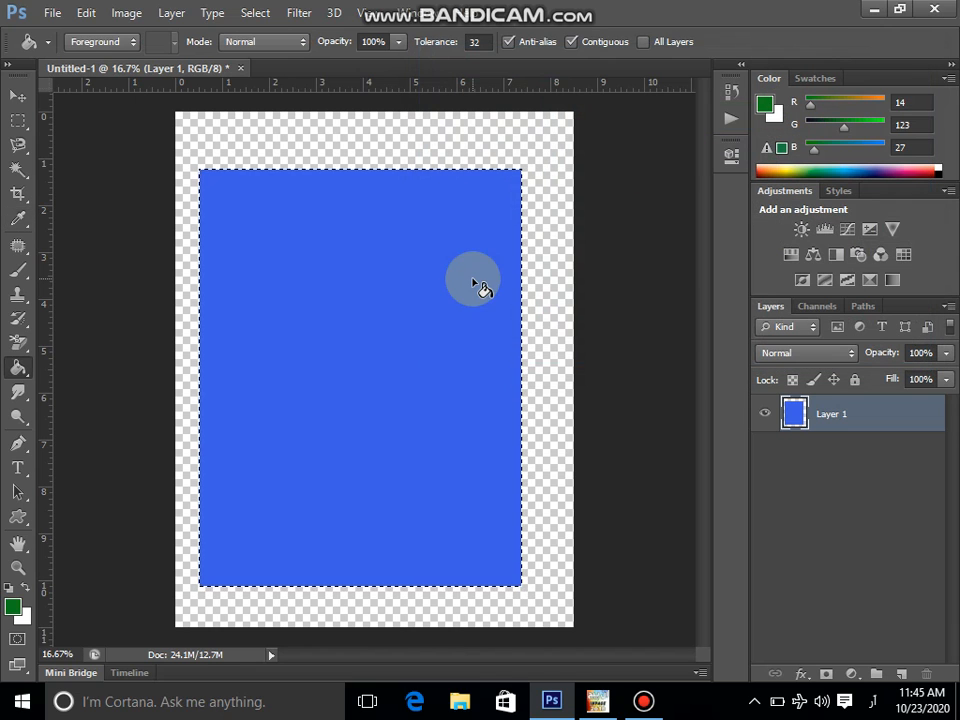
pyautogui.click(413, 278)
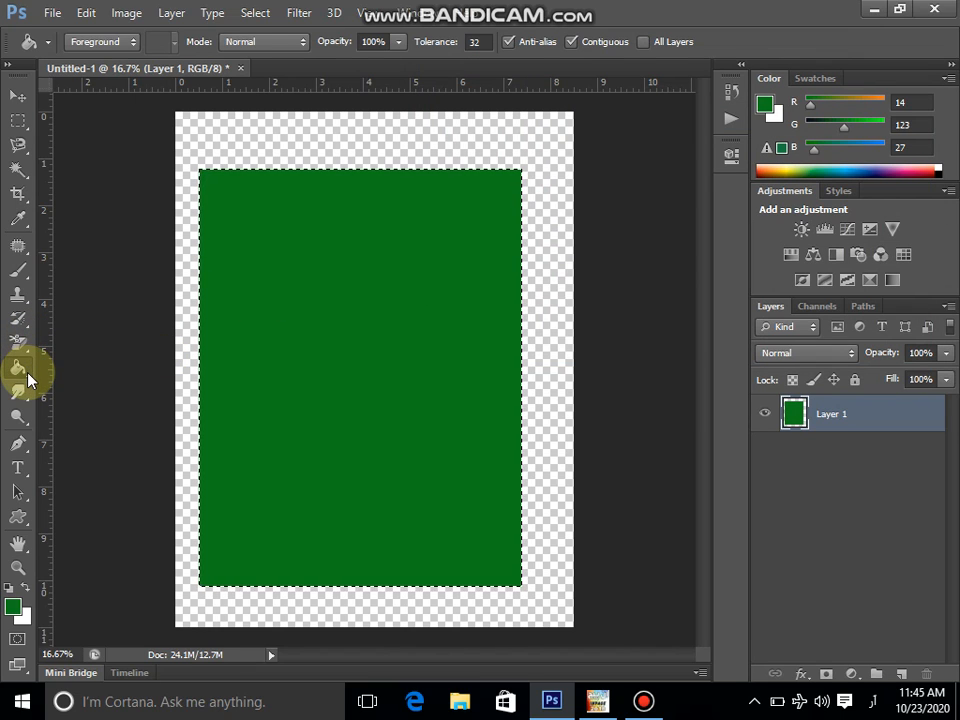
# - Switch to the Gradient tool and apply a blue-white diamond gradient diagonally from the selection's upper-left area to its lower right
pyautogui.moveTo(28, 378); pyautogui.dragTo(75, 364)
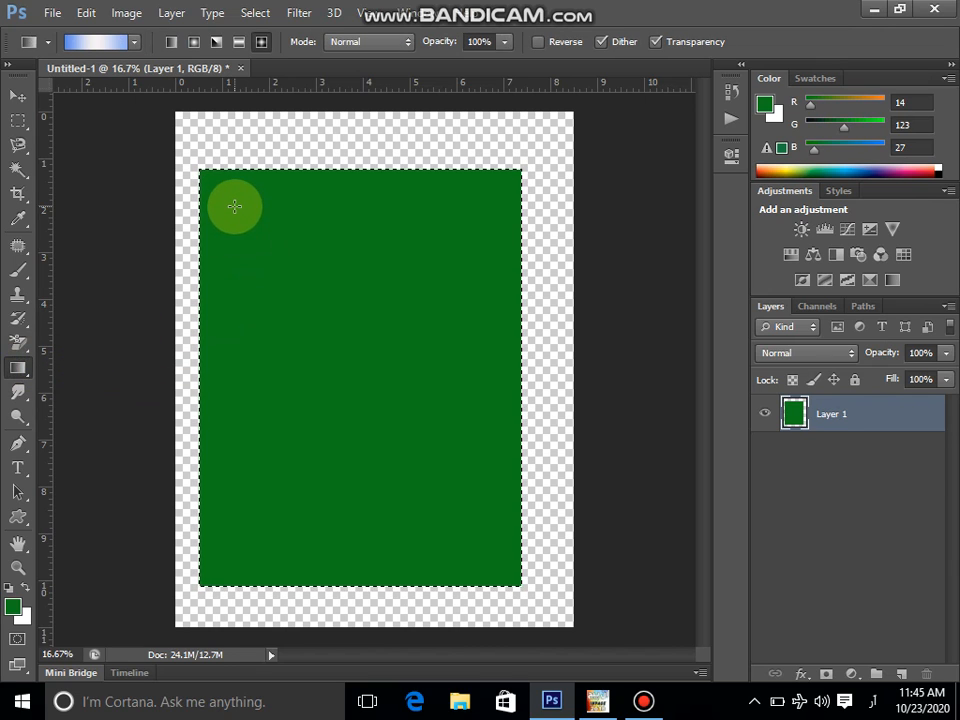
pyautogui.moveTo(232, 225); pyautogui.dragTo(232, 225)
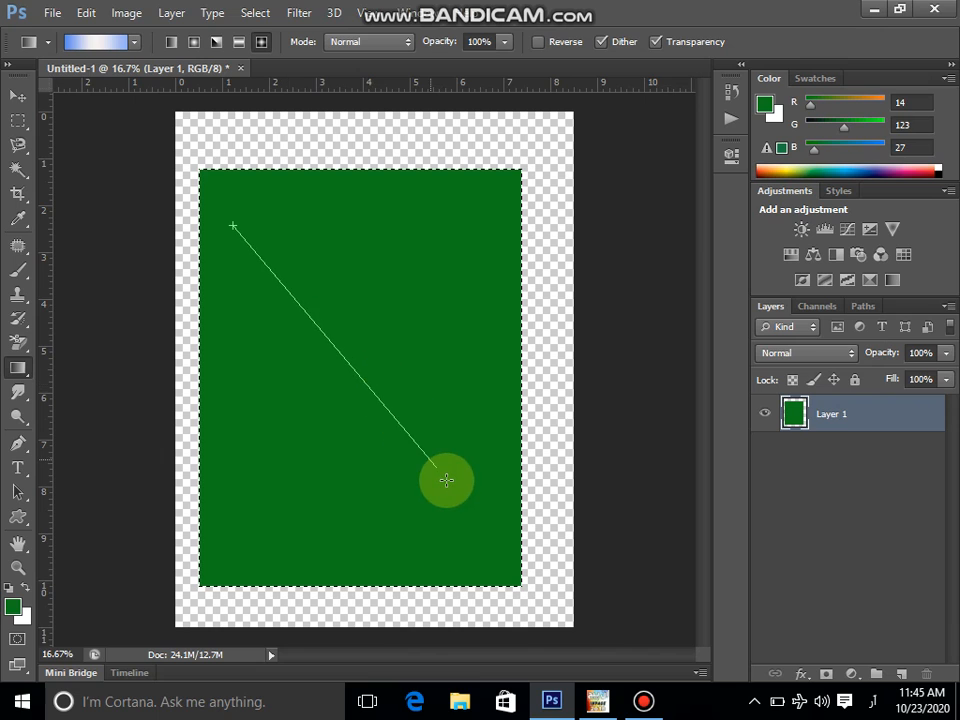
pyautogui.moveTo(446, 480); pyautogui.dragTo(444, 478)
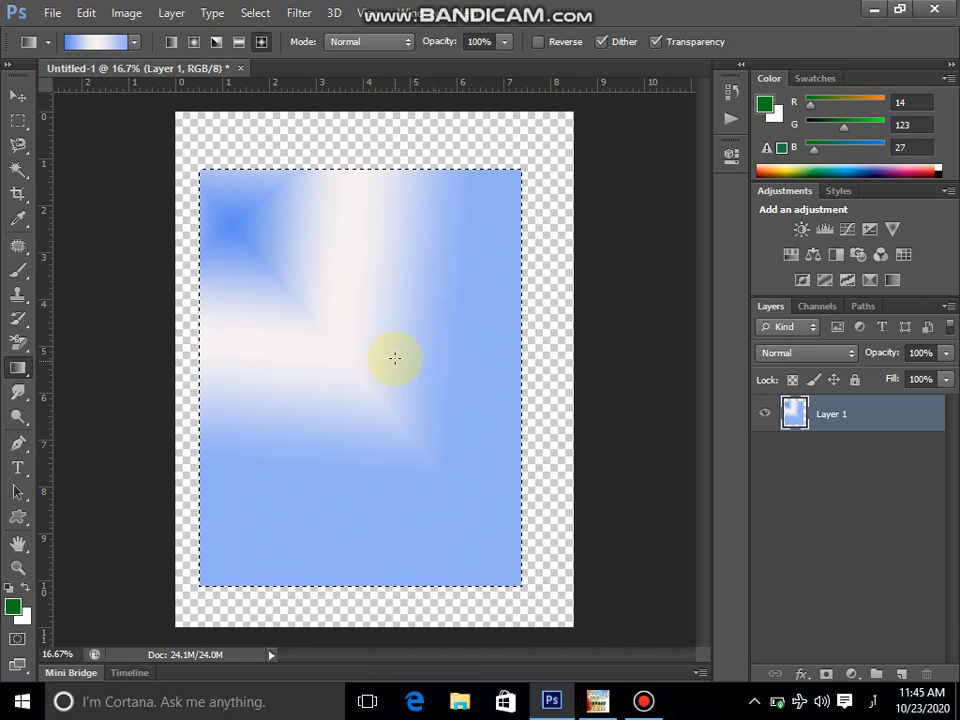
# - Refill the selection with the blue-white gradient in the linear style
pyautogui.click(171, 42)
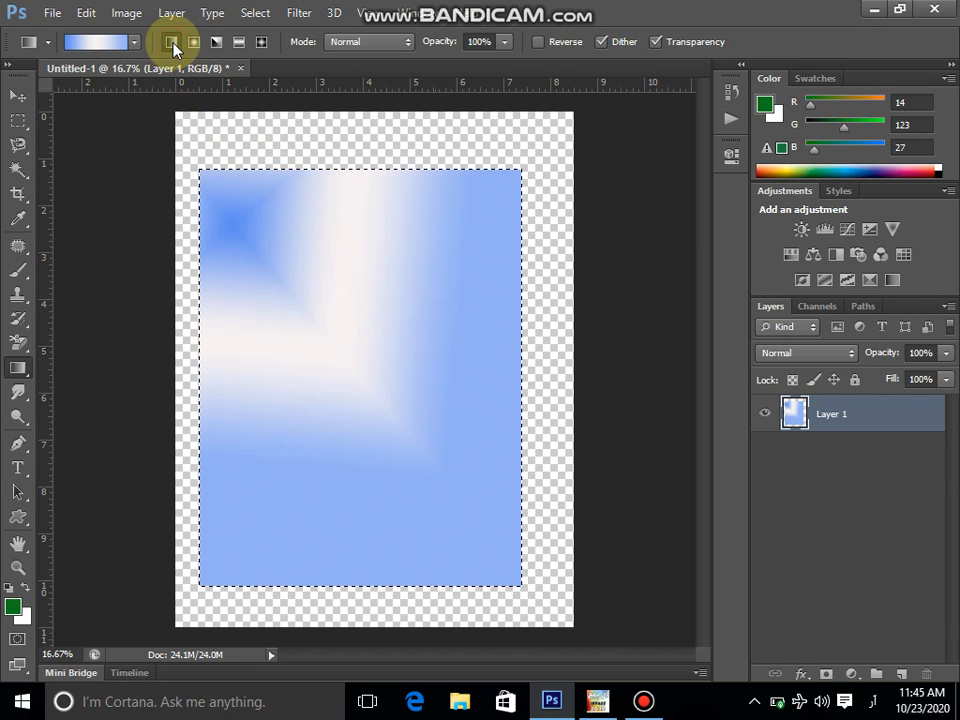
pyautogui.moveTo(298, 242); pyautogui.dragTo(298, 242)
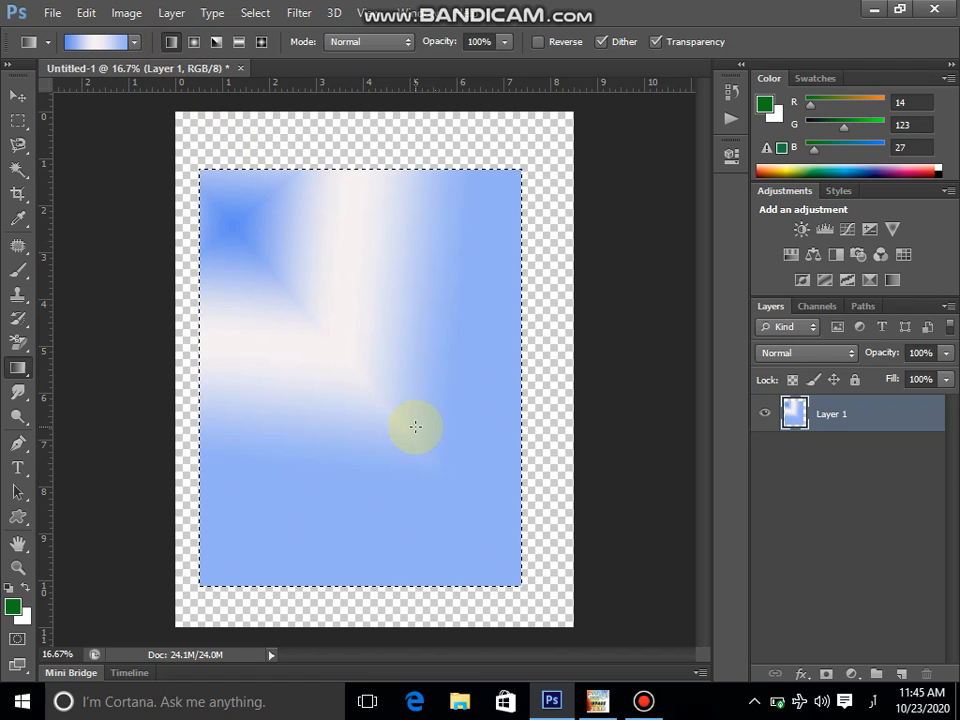
pyautogui.moveTo(415, 427); pyautogui.dragTo(415, 427)
pyautogui.click(171, 43)
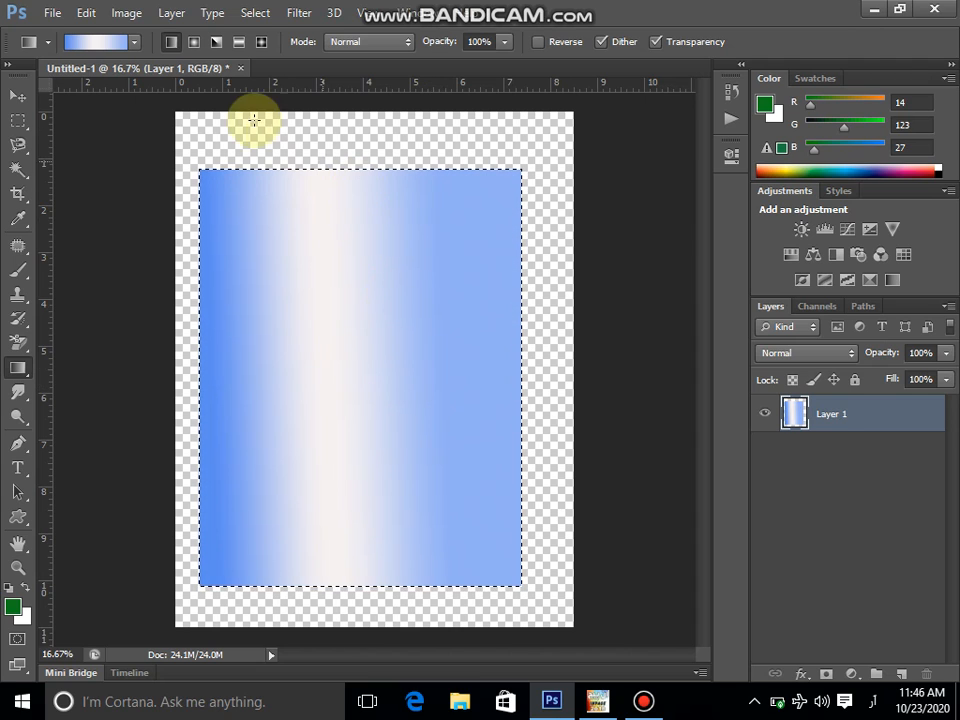
# - Refill the selection with blue-white radial gradients, a small ring first and a large one over it
pyautogui.click(195, 43)
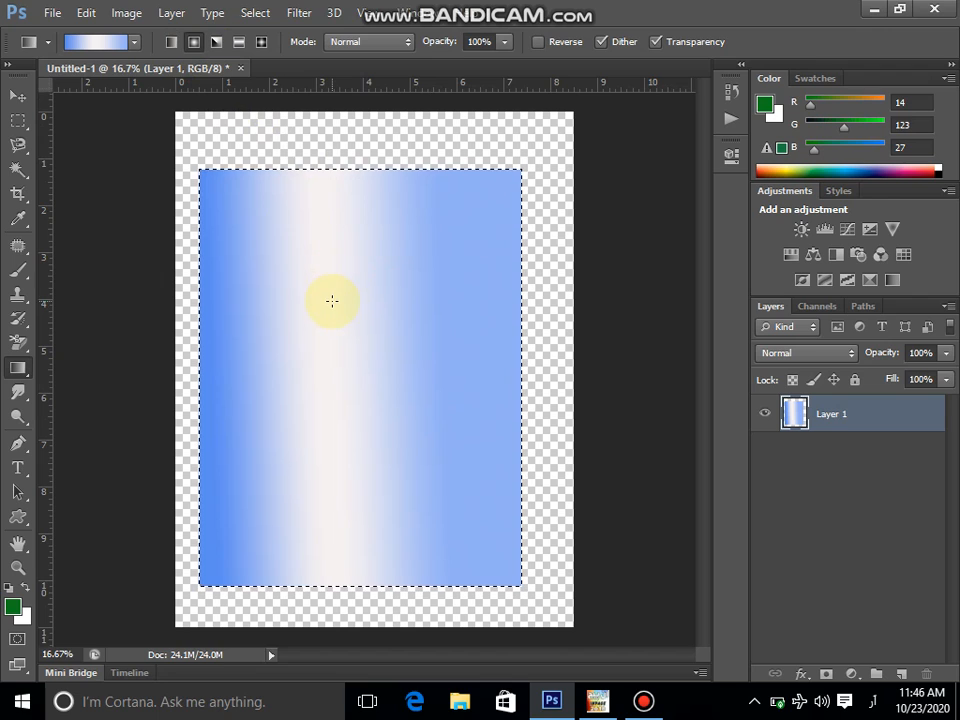
pyautogui.moveTo(374, 353); pyautogui.dragTo(374, 353)
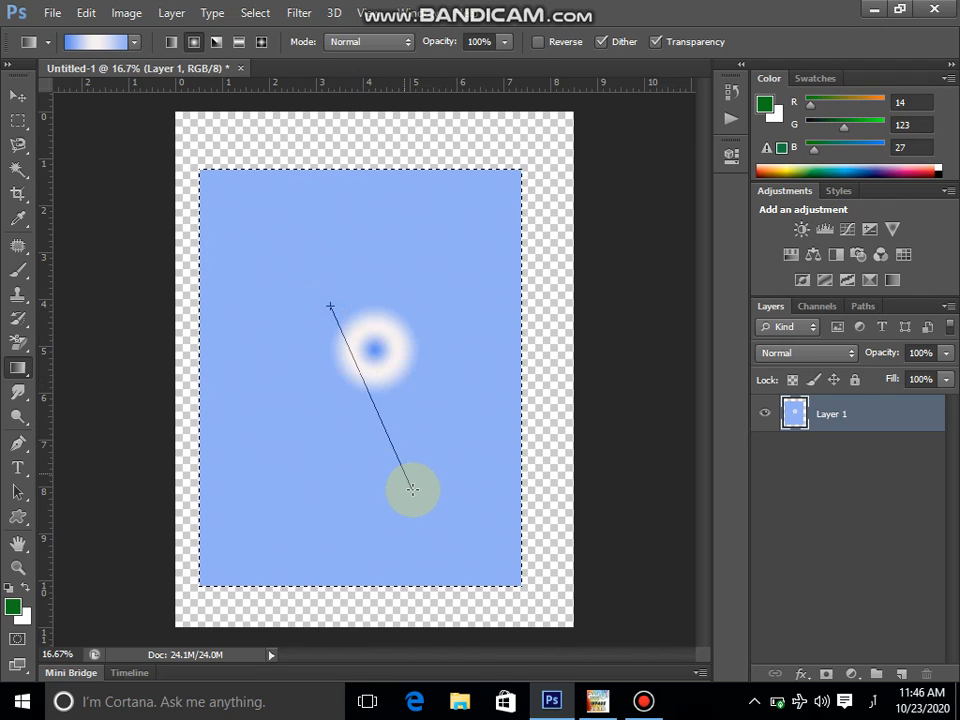
pyautogui.moveTo(412, 489); pyautogui.dragTo(412, 489)
# - Refill the selection with the blue-white gradient in the angle style, starting near its centre
pyautogui.click(216, 42)
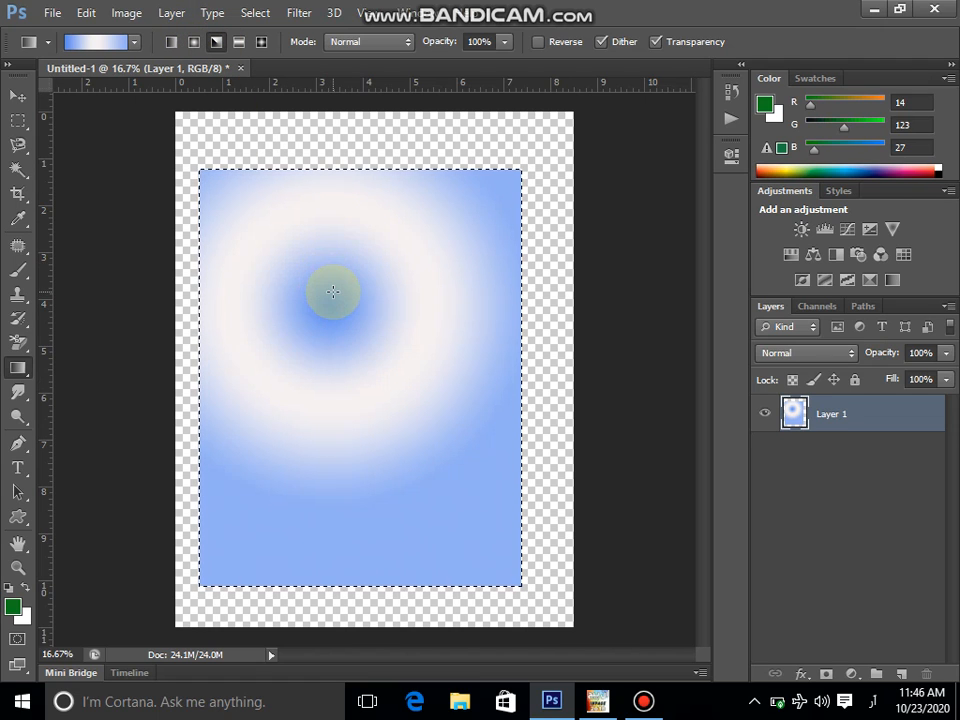
pyautogui.moveTo(366, 392); pyautogui.dragTo(375, 381)
pyautogui.moveTo(356, 317); pyautogui.dragTo(356, 302)
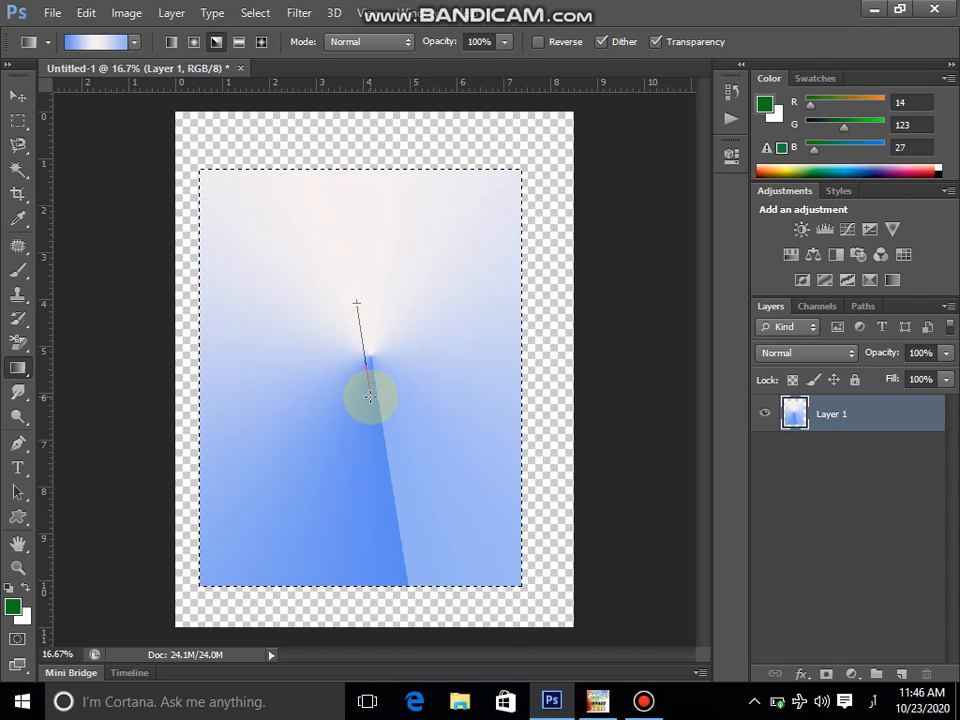
pyautogui.moveTo(370, 397); pyautogui.dragTo(369, 396)
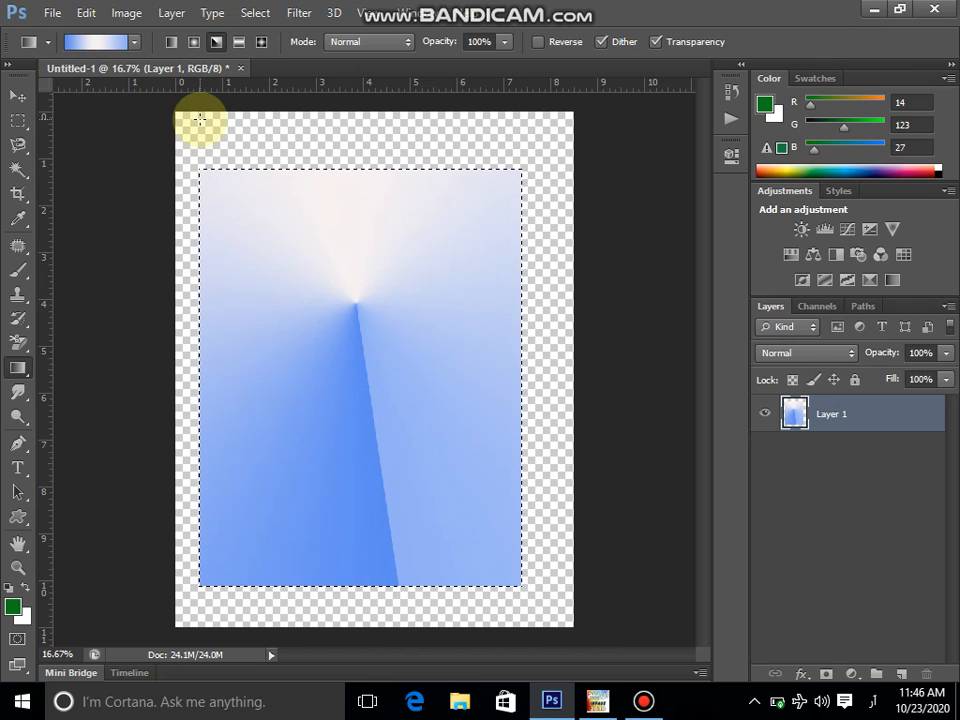
# - Apply the blue-white gradient to the selection in the reflected style, and replace it with several diamond gradients
pyautogui.click(241, 45)
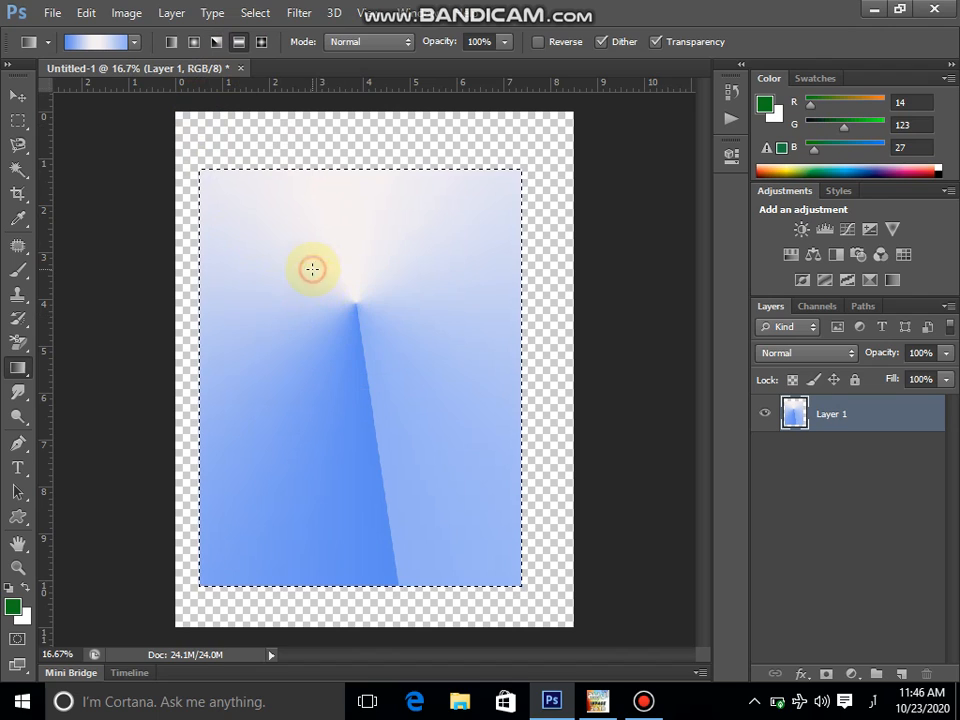
pyautogui.moveTo(354, 409); pyautogui.dragTo(354, 408)
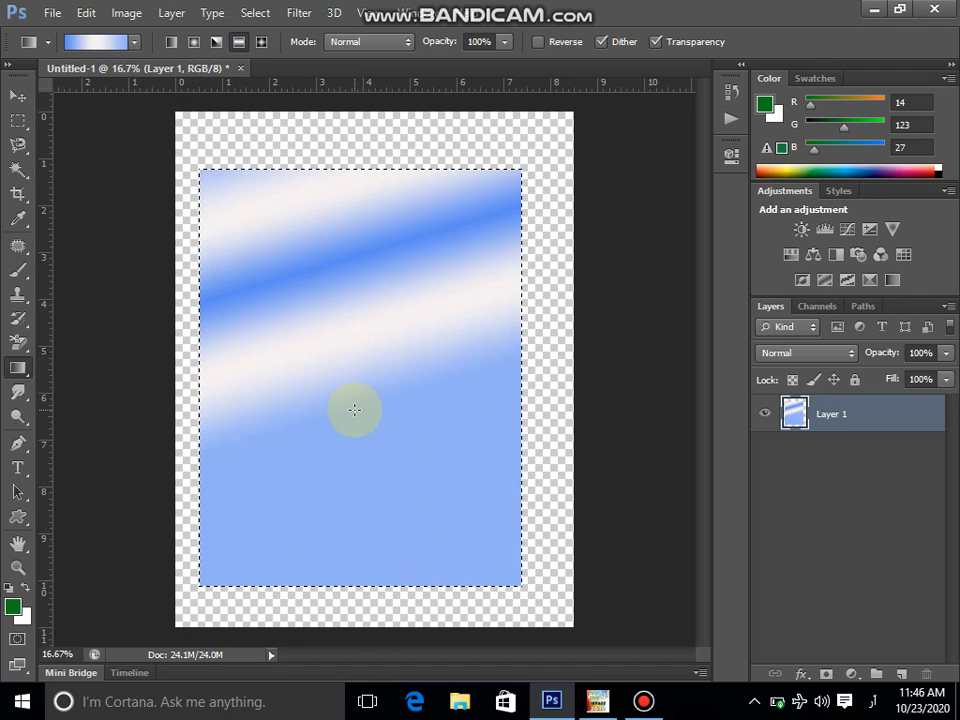
pyautogui.click(263, 44)
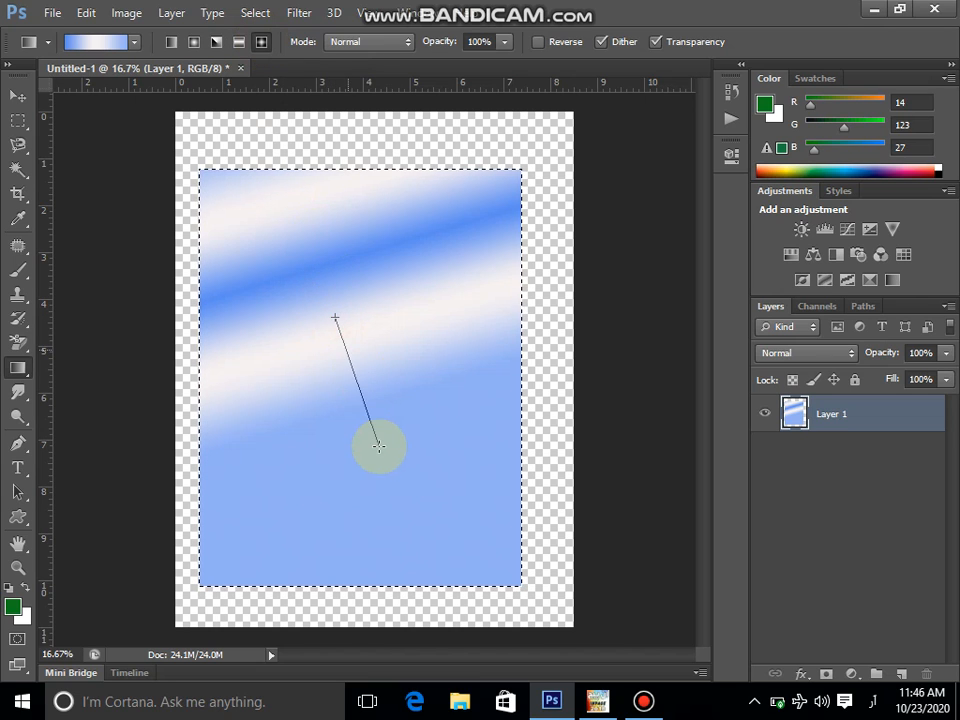
pyautogui.moveTo(378, 446); pyautogui.dragTo(378, 444)
pyautogui.moveTo(413, 367); pyautogui.dragTo(435, 432)
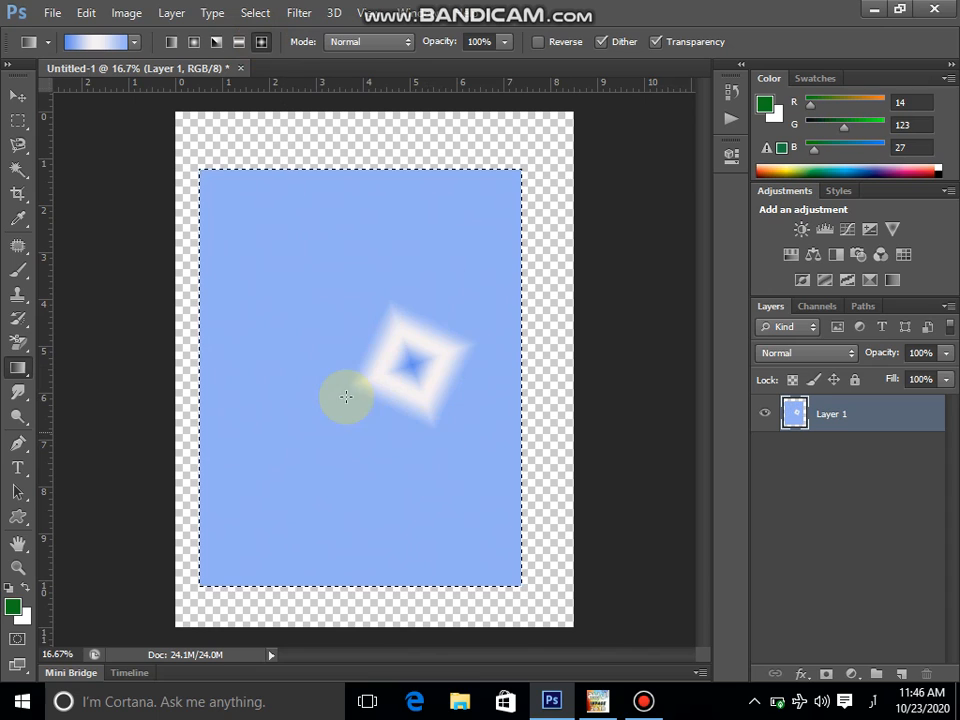
pyautogui.moveTo(339, 450); pyautogui.dragTo(339, 450)
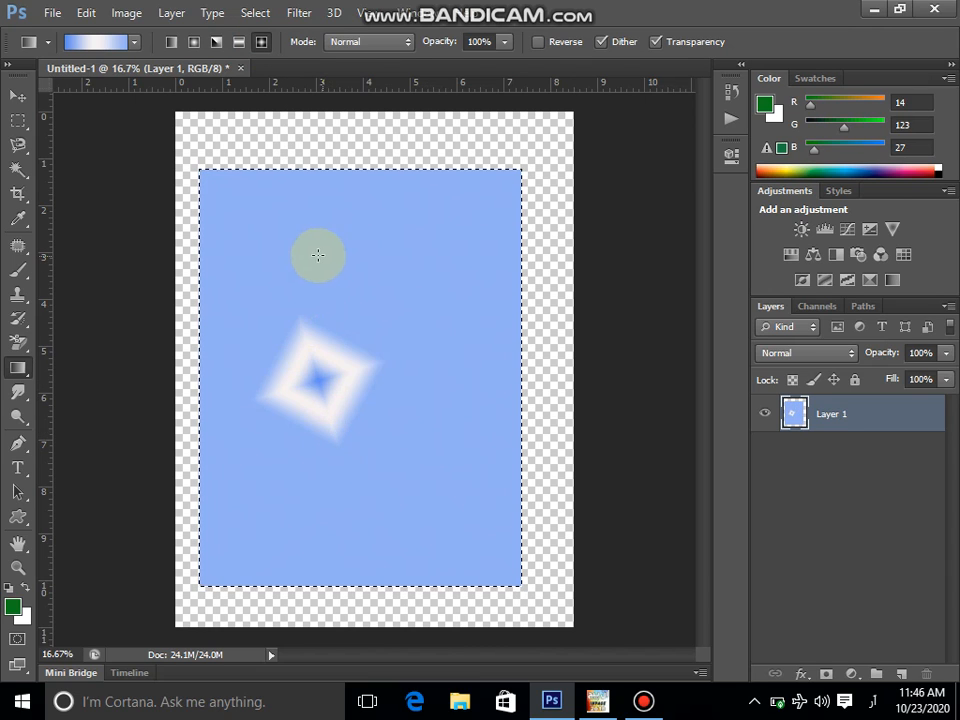
# - Choose the green-to-white gradient preset and fill the selection with it, first in the diamond style and finally in the linear style
pyautogui.click(135, 42)
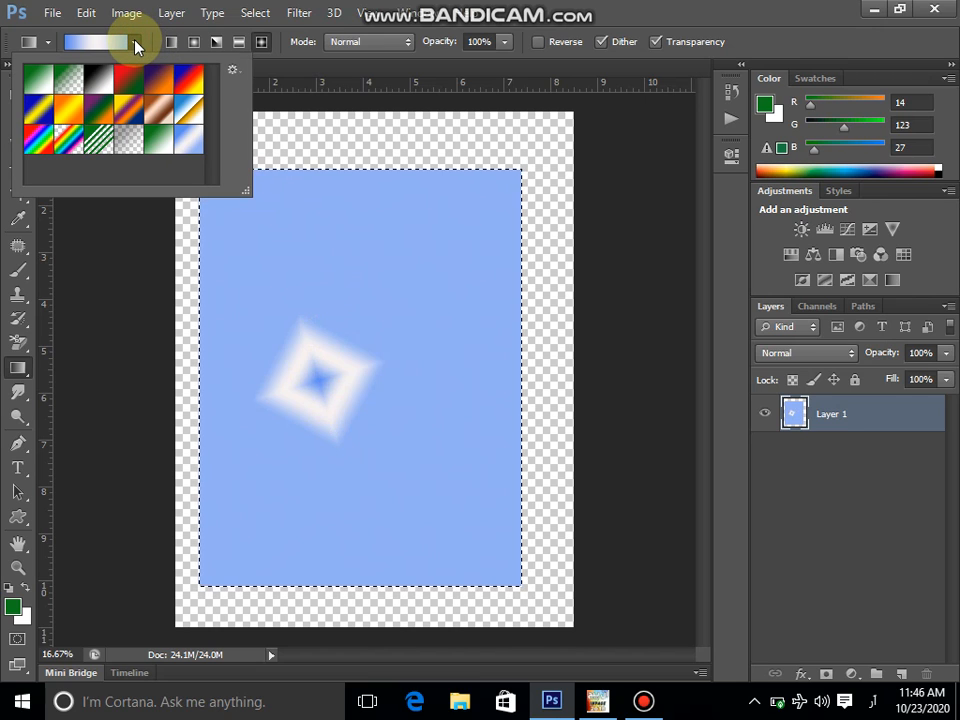
pyautogui.click(49, 81)
pyautogui.click(281, 226)
pyautogui.moveTo(283, 228); pyautogui.dragTo(379, 373)
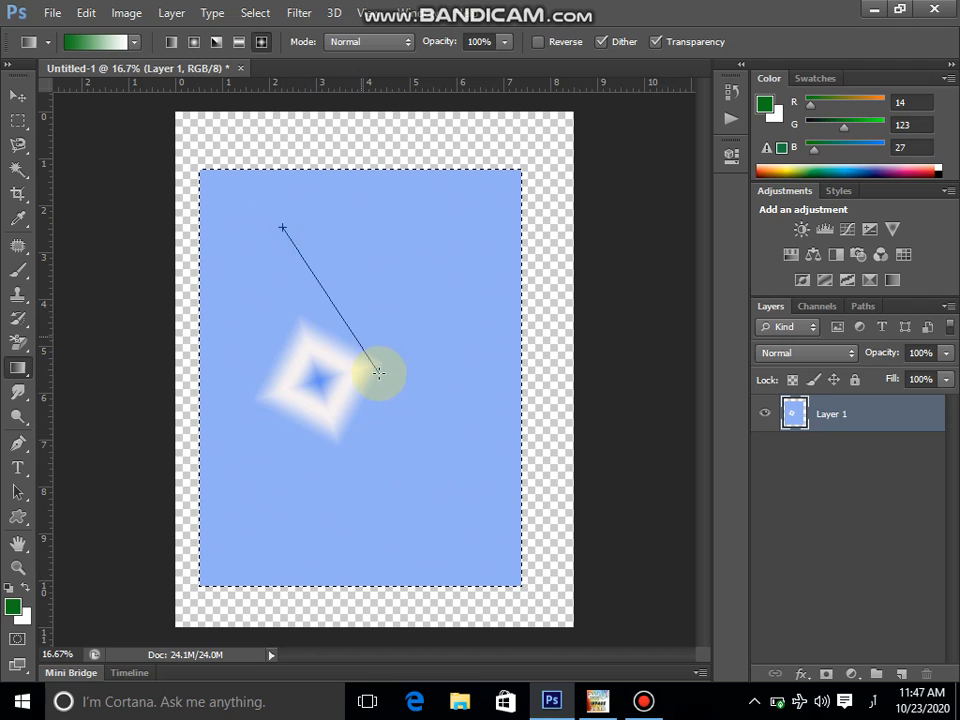
pyautogui.moveTo(419, 448); pyautogui.dragTo(419, 448)
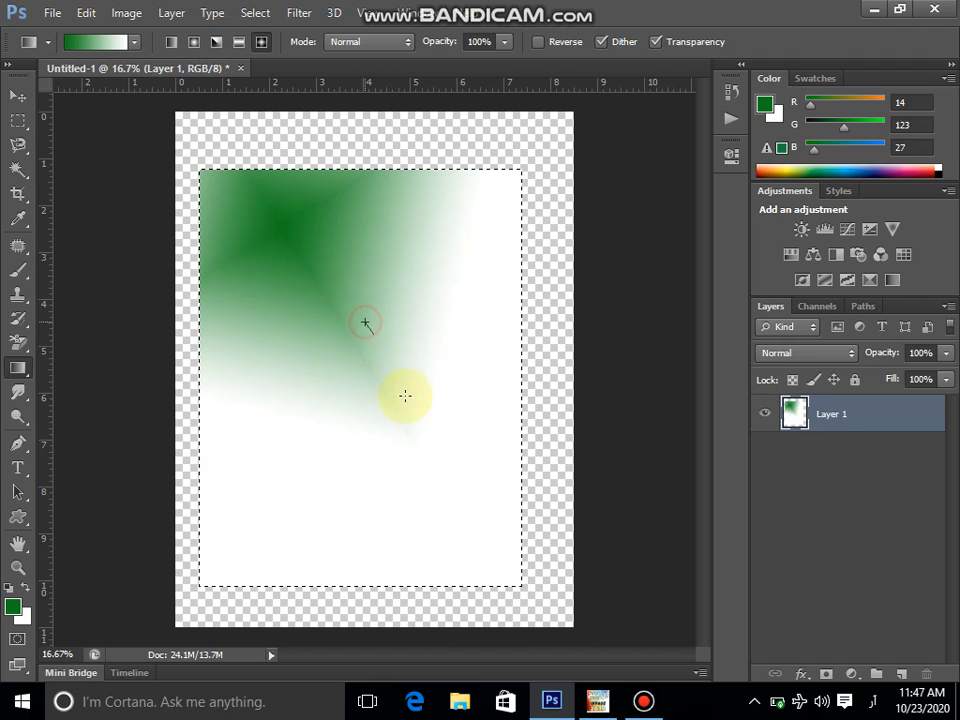
pyautogui.moveTo(404, 396); pyautogui.dragTo(408, 408)
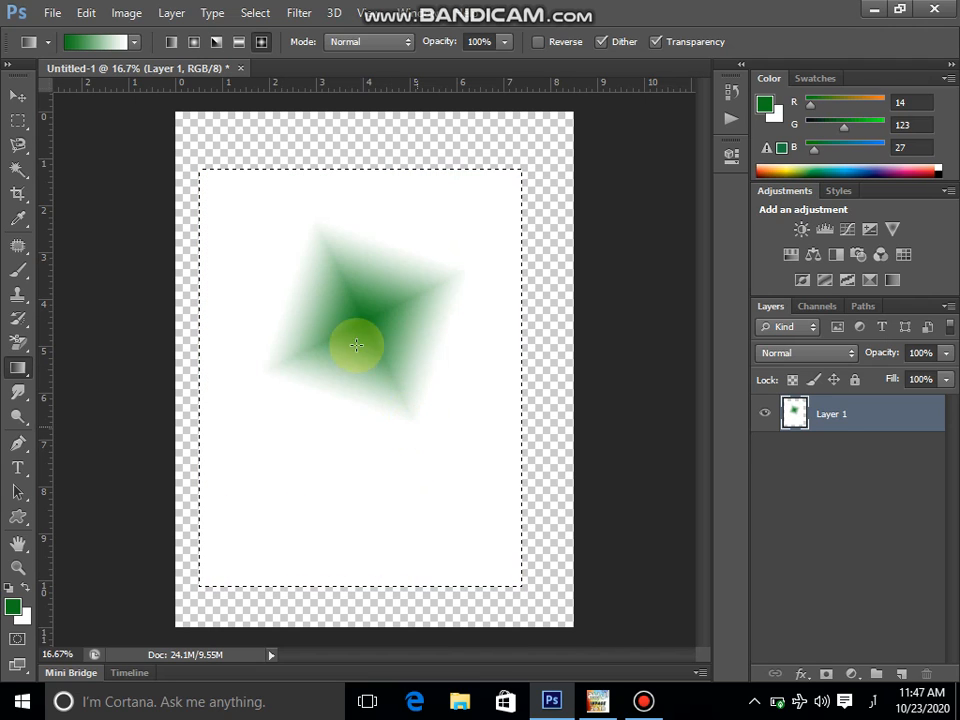
pyautogui.click(172, 43)
pyautogui.moveTo(248, 241); pyautogui.dragTo(360, 394)
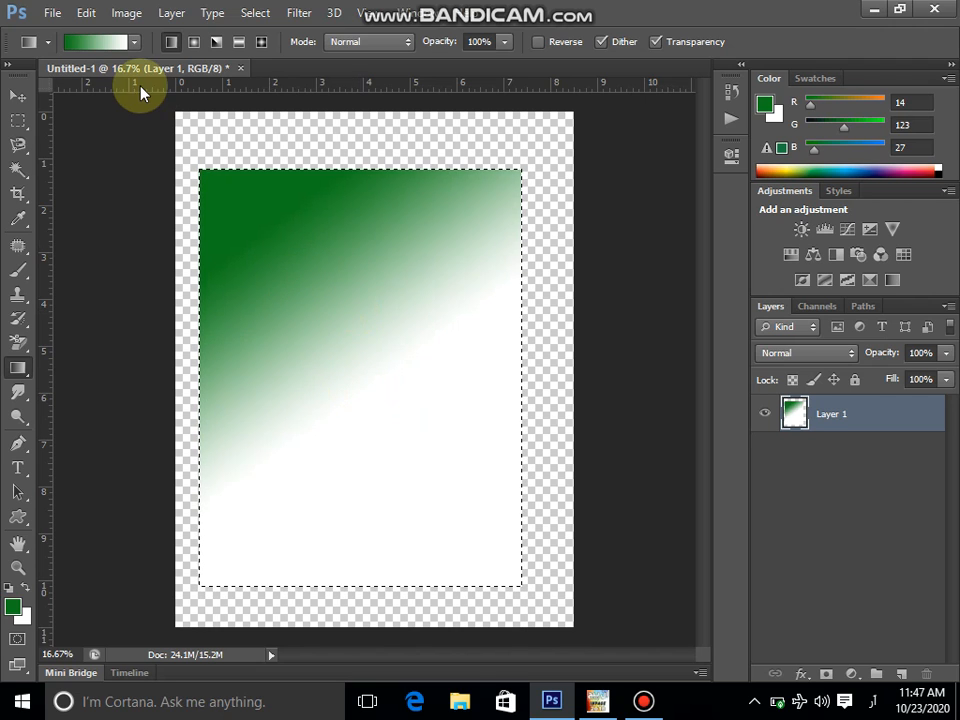
# - Pick the copper-brown gradient preset and apply it diagonally across the selection as a linear gradient
pyautogui.click(135, 42)
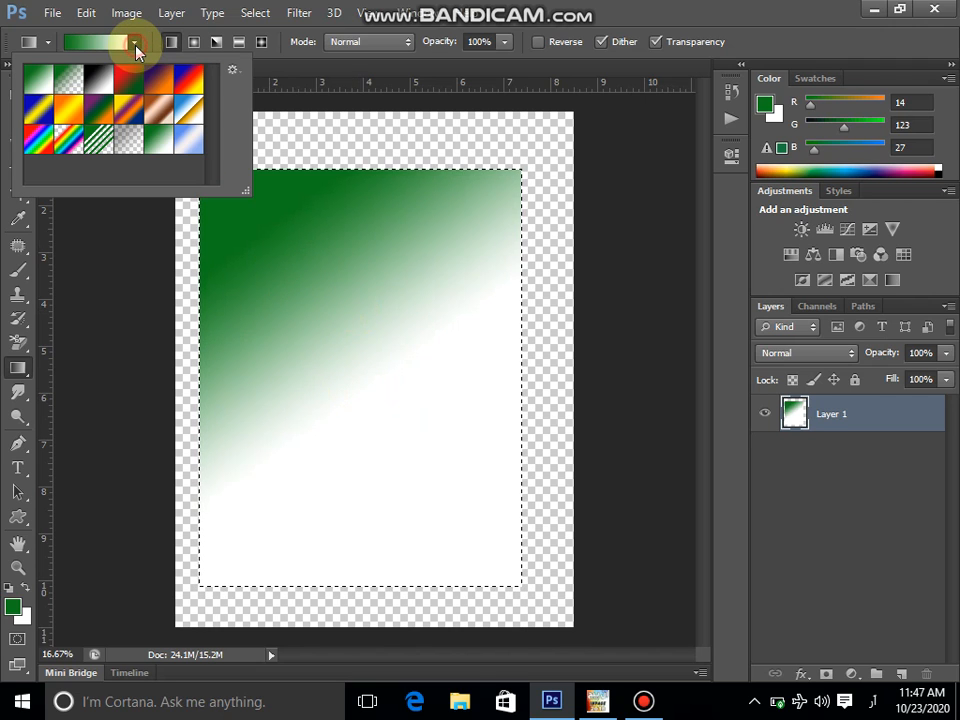
pyautogui.click(155, 119)
pyautogui.moveTo(265, 272); pyautogui.dragTo(415, 500)
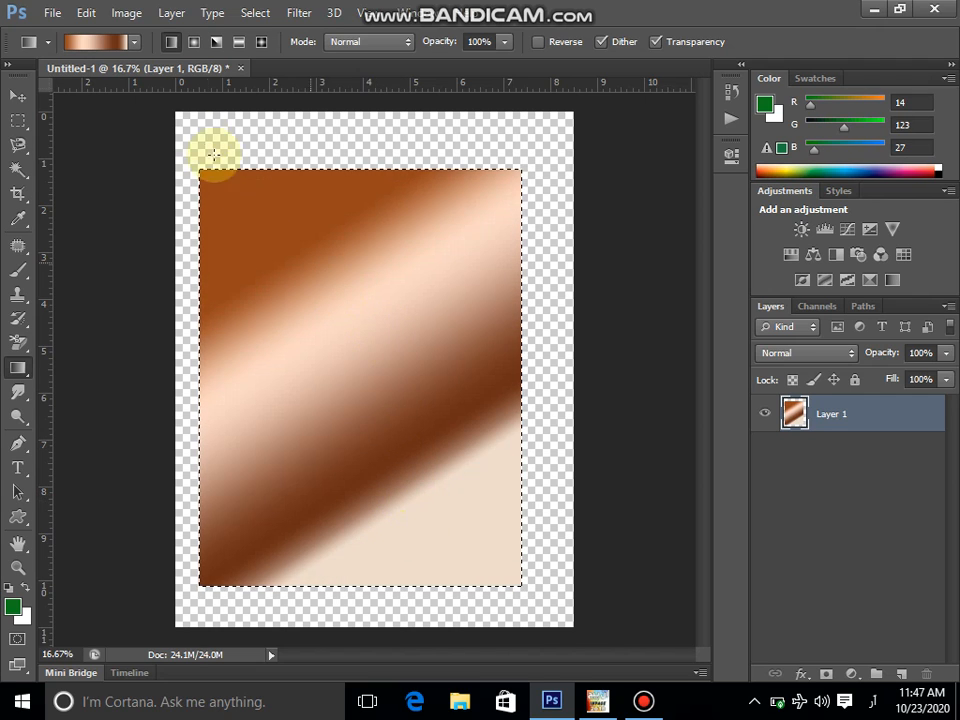
# - Open the light blue and white gradient preset for editing and set its starting colour stop to dark green 0b7a2b
pyautogui.click(138, 49)
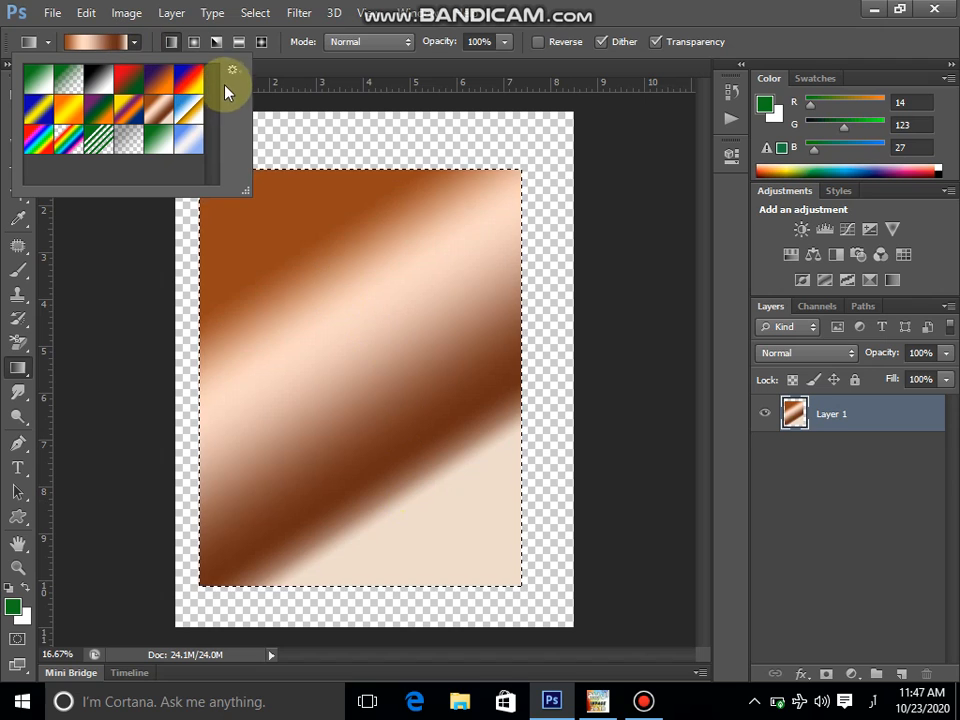
pyautogui.click(187, 141)
pyautogui.click(97, 47)
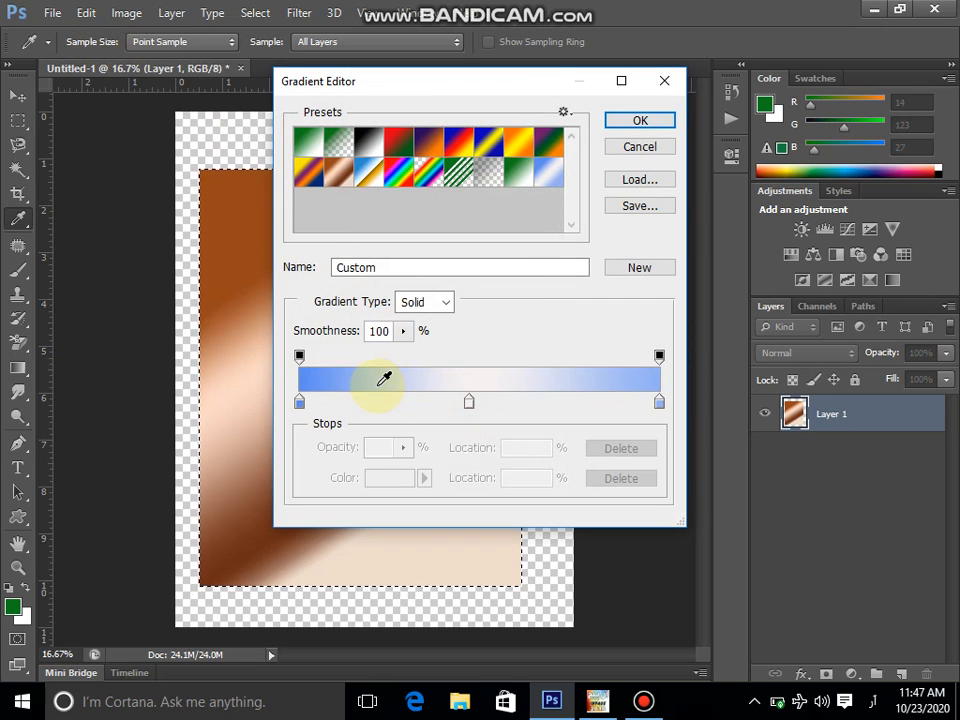
pyautogui.click(299, 402)
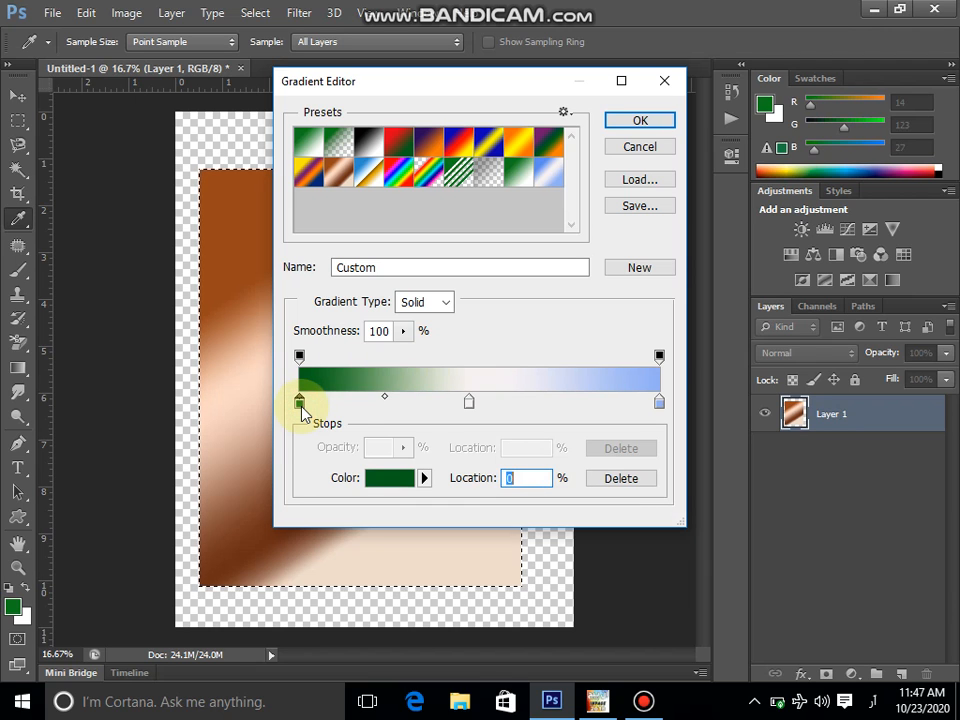
pyautogui.doubleClick(300, 402)
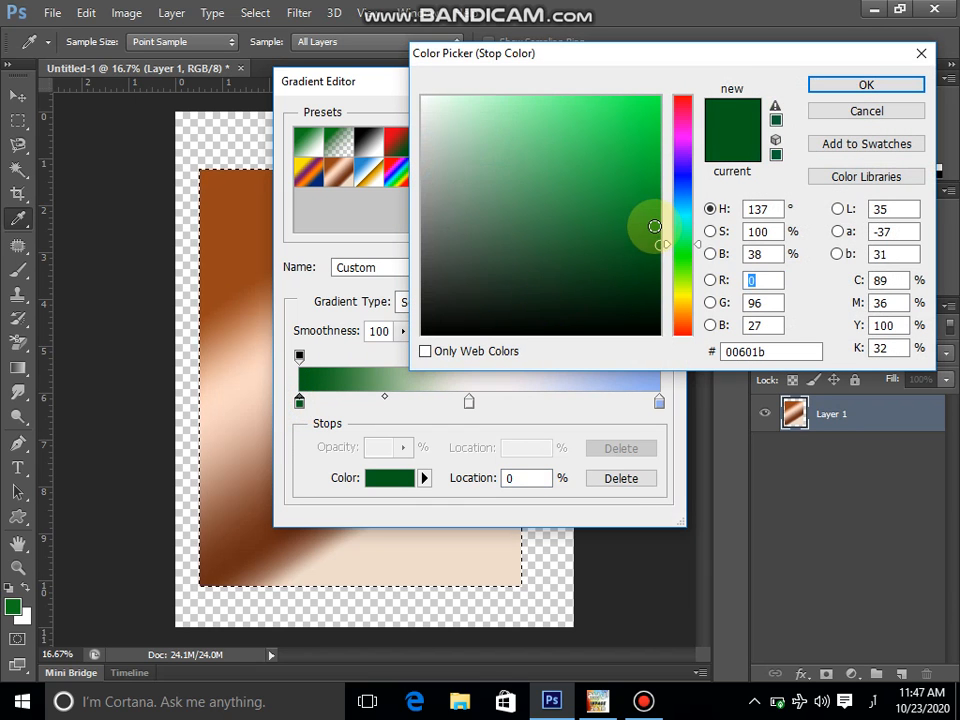
pyautogui.click(638, 219)
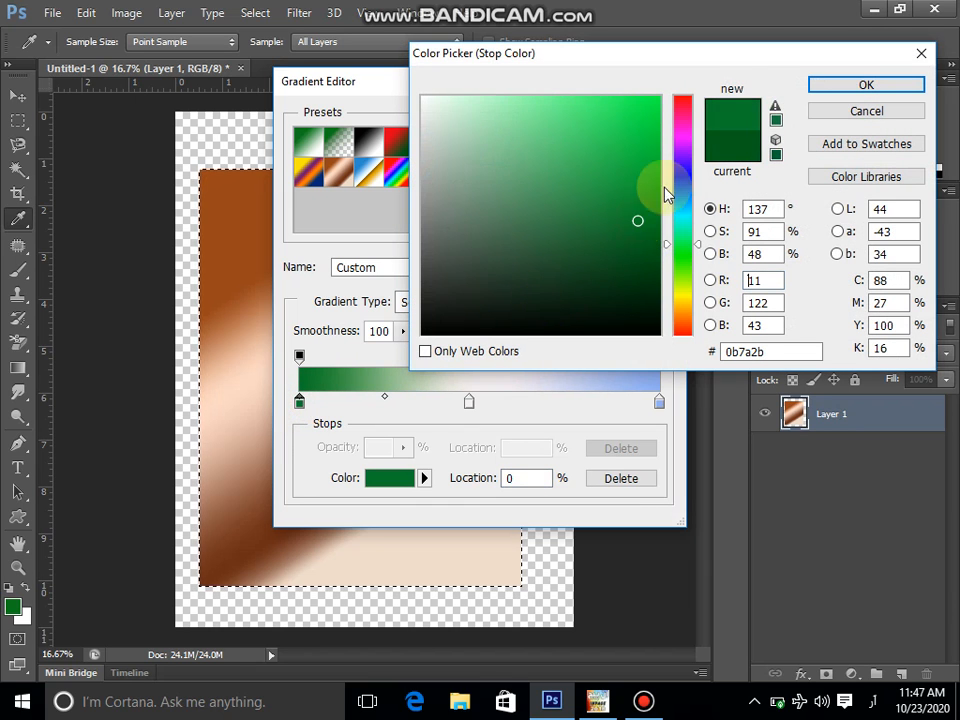
pyautogui.click(826, 90)
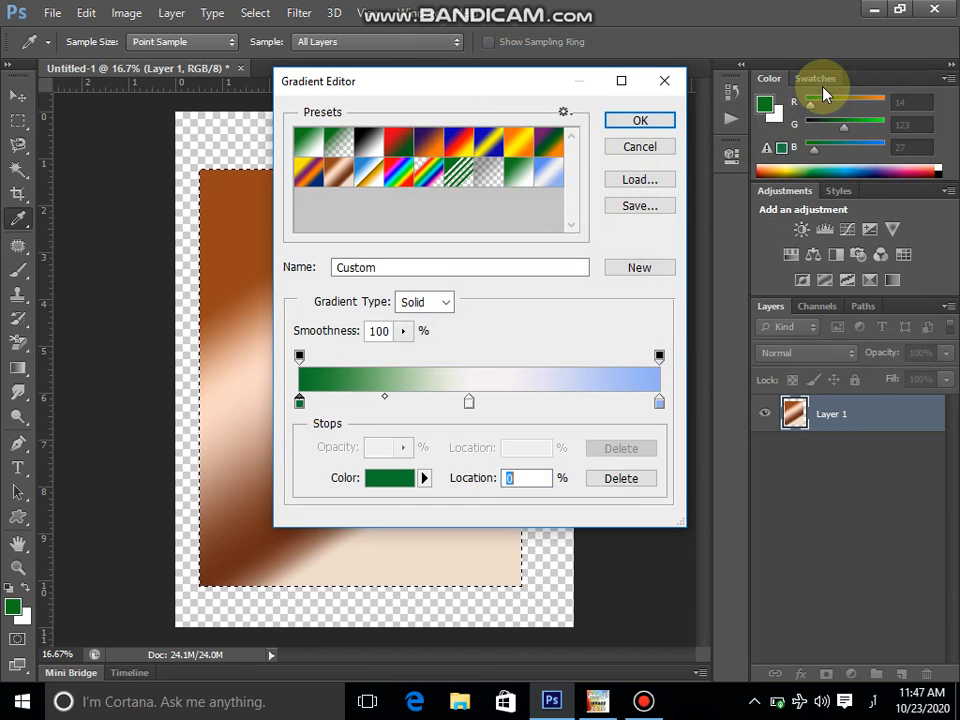
# - Set the gradient's end colour stop at 100% to the stronger blue 346ae5
pyautogui.click(659, 402)
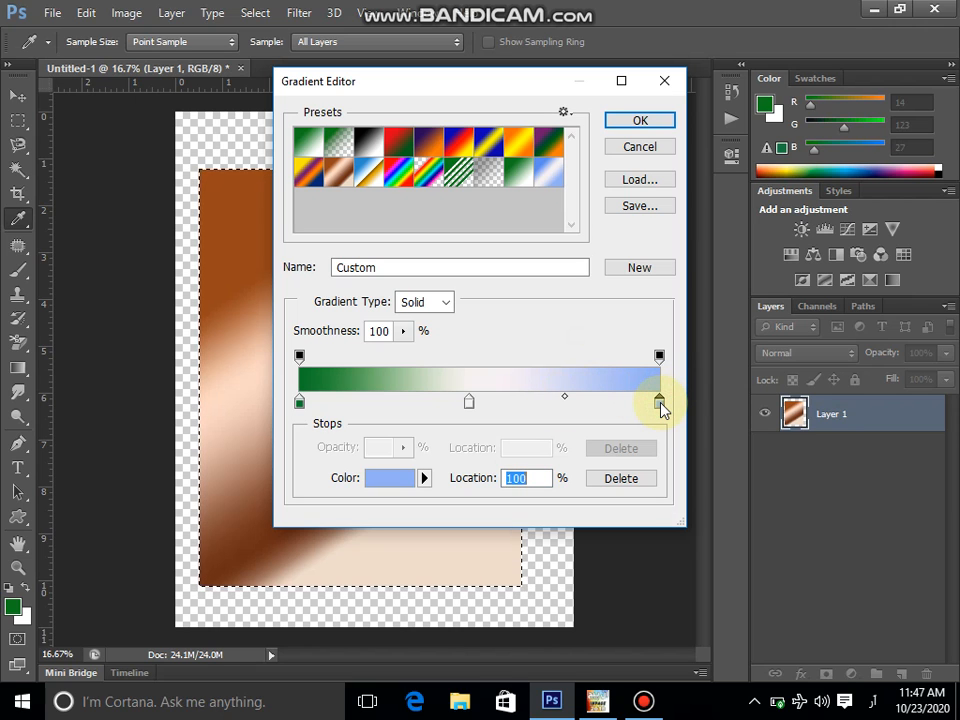
pyautogui.doubleClick(659, 402)
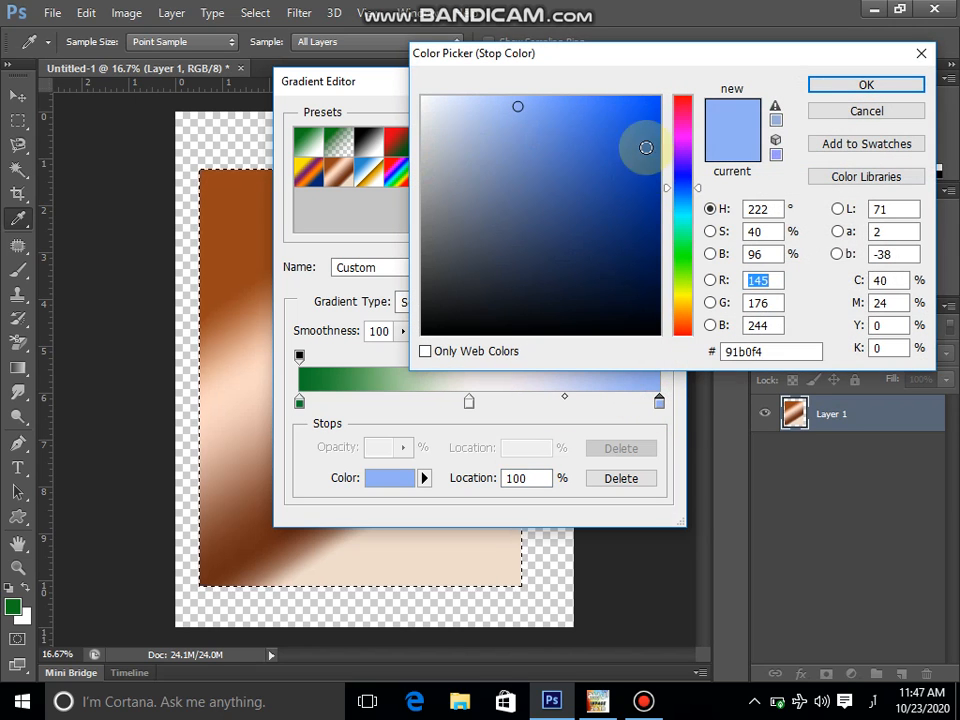
pyautogui.click(605, 120)
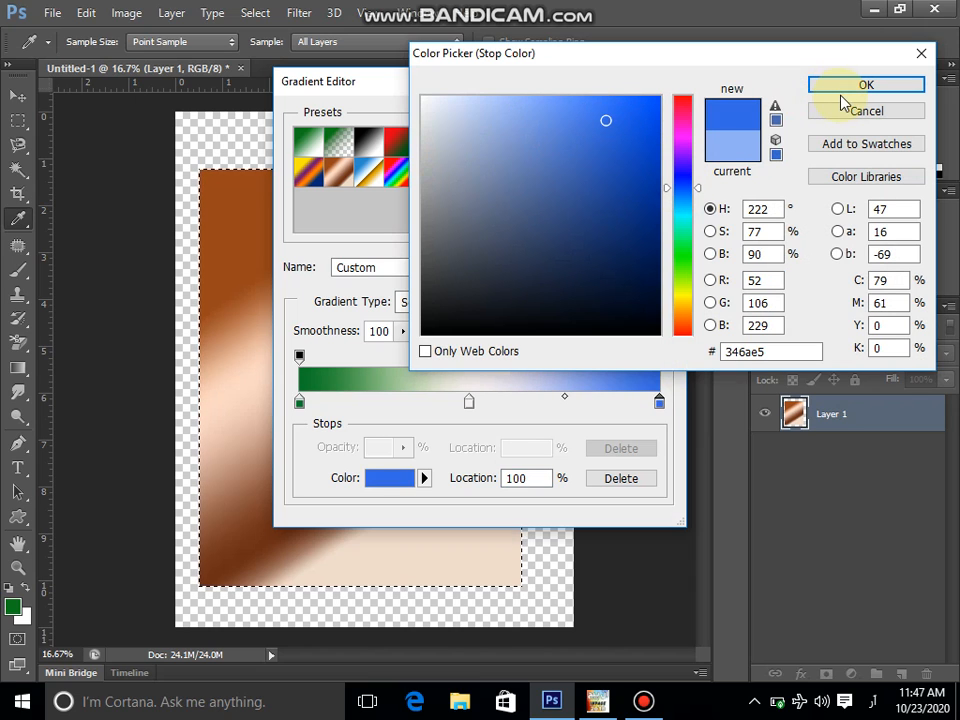
pyautogui.click(851, 86)
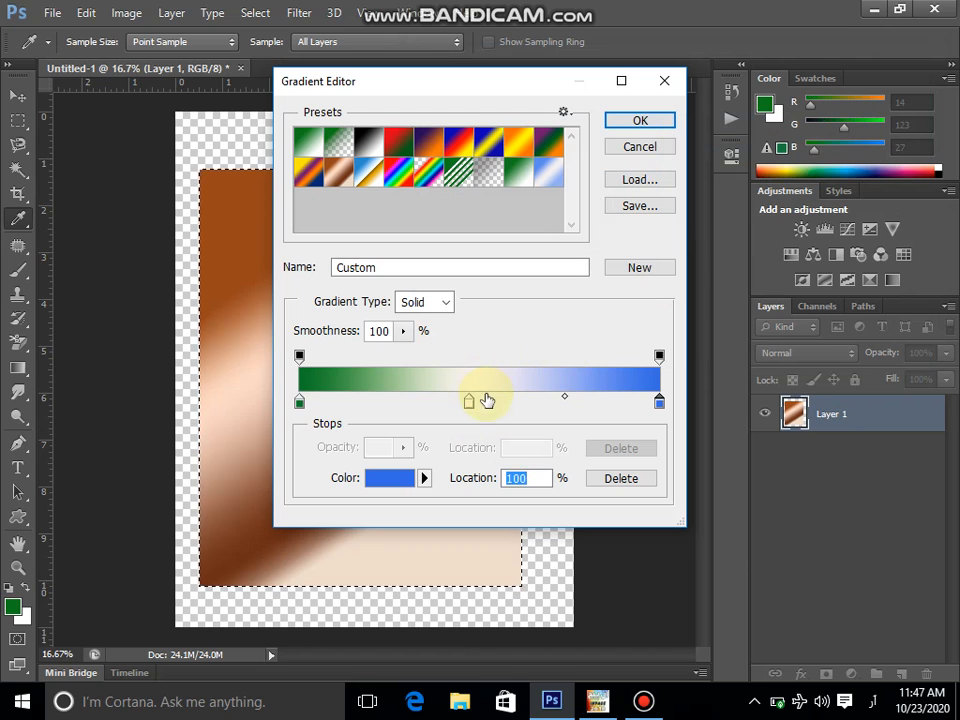
# - Add a colour stop at 52% beside the pale middle stop and set it to cyan 34cae5
pyautogui.doubleClick(485, 400)
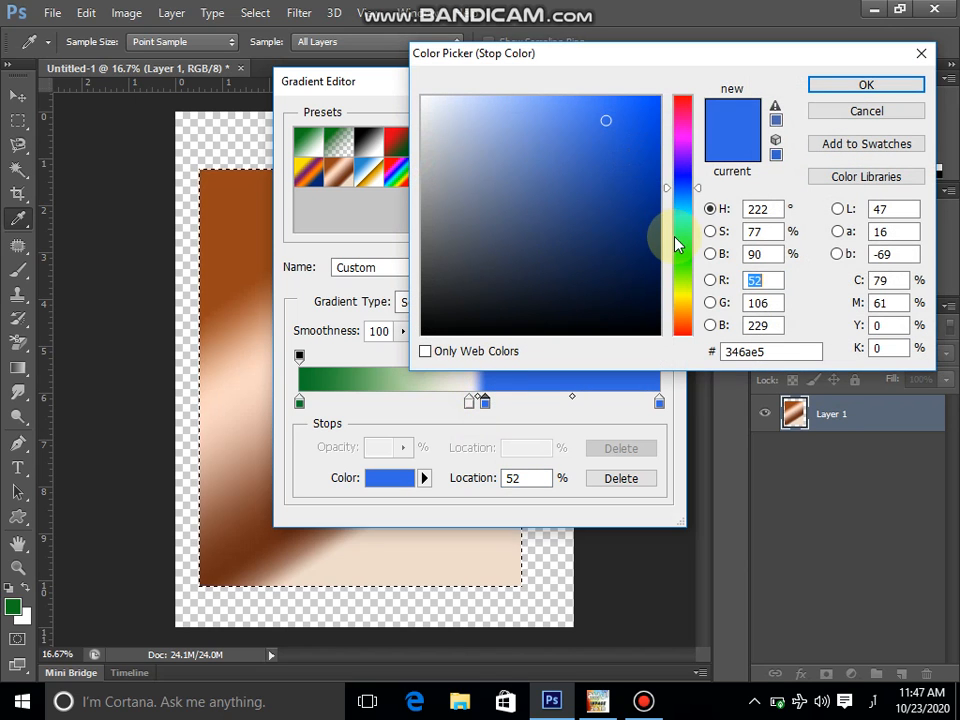
pyautogui.click(682, 209)
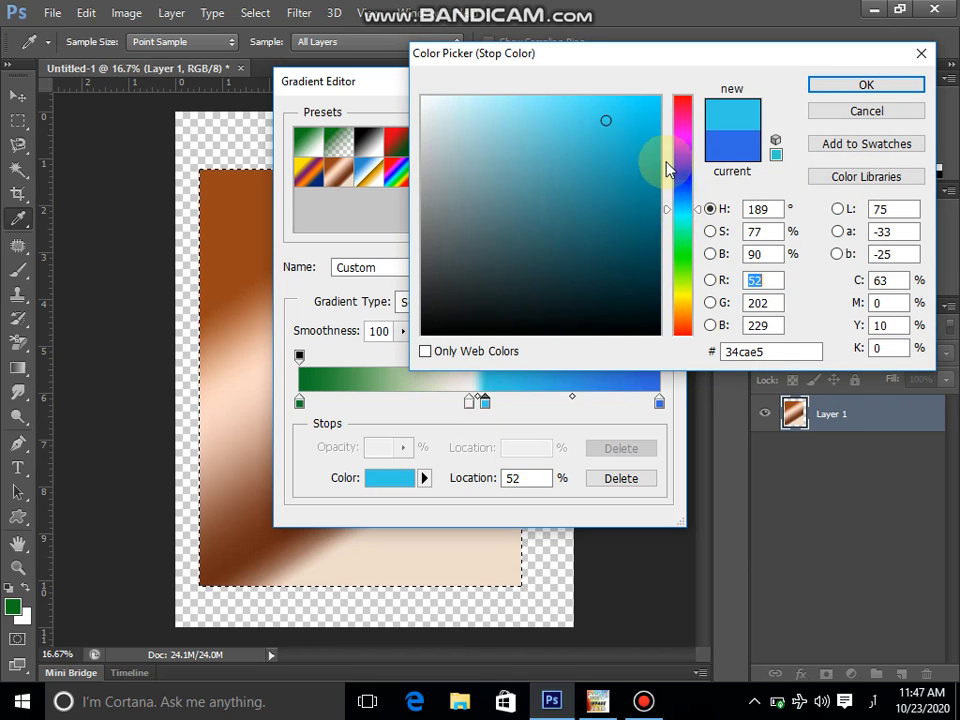
pyautogui.click(866, 84)
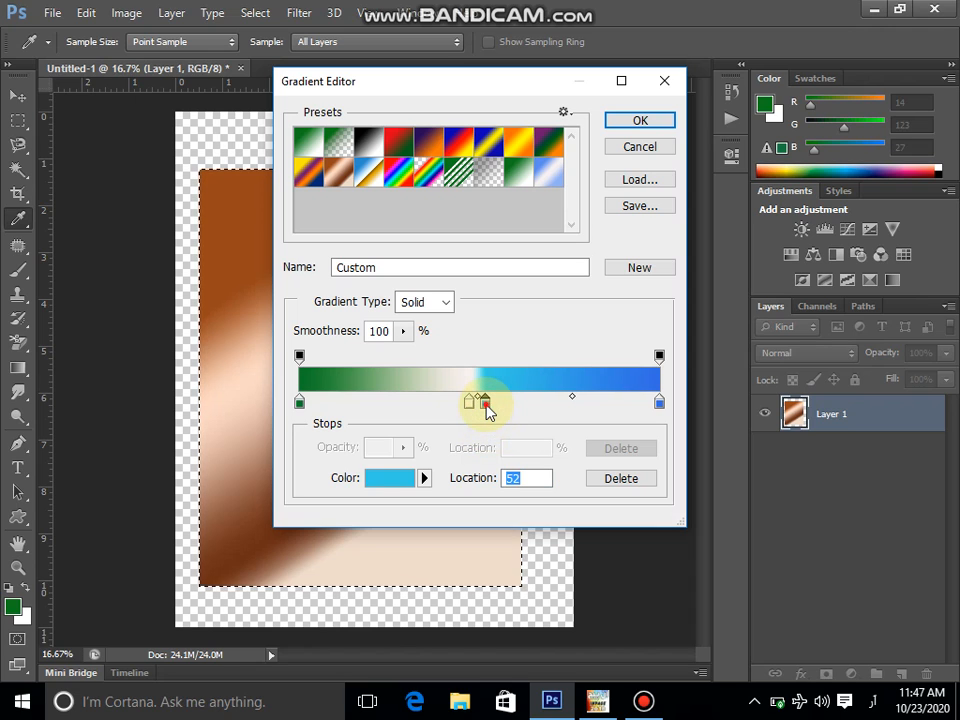
# - Try to remove the added cyan stop and the pale middle stop from the gradient
pyautogui.press('BackSpace')
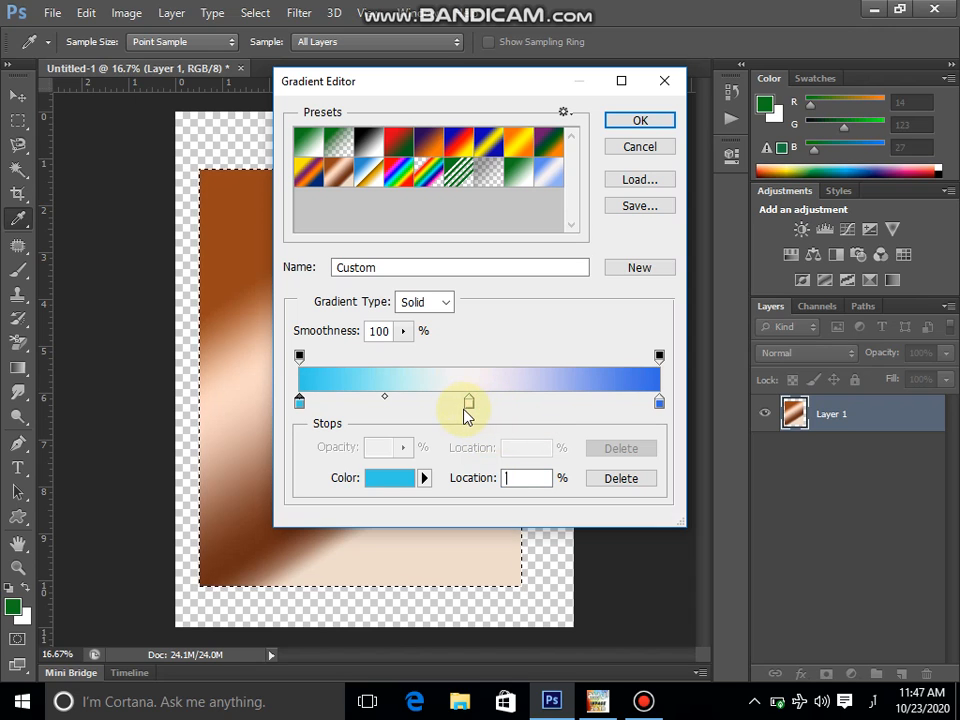
pyautogui.click(469, 403)
pyautogui.press('Delete')
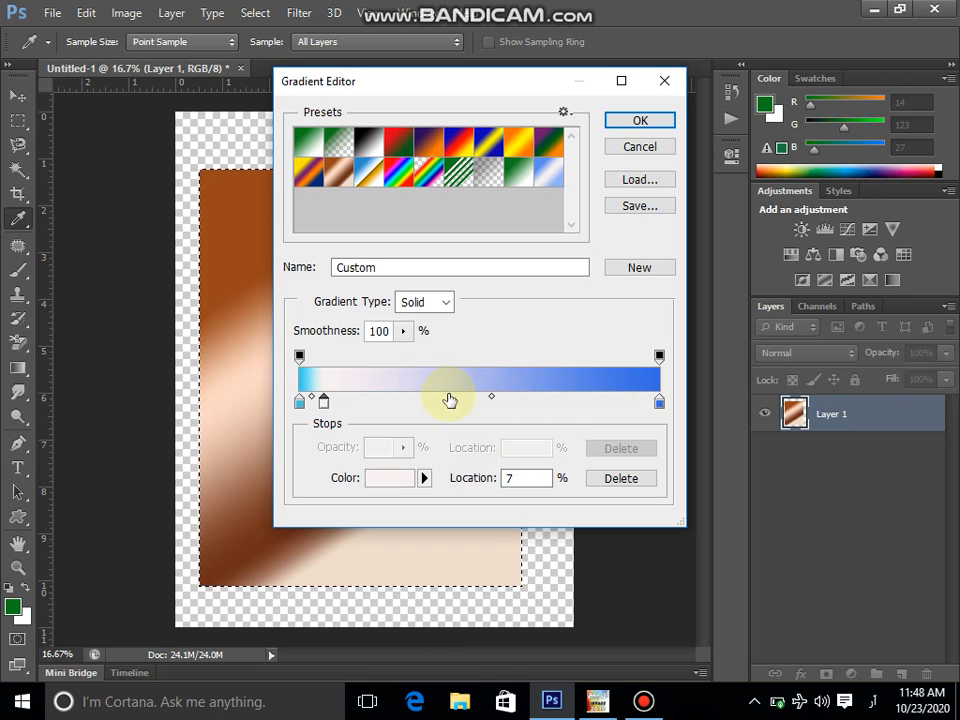
pyautogui.click(324, 403)
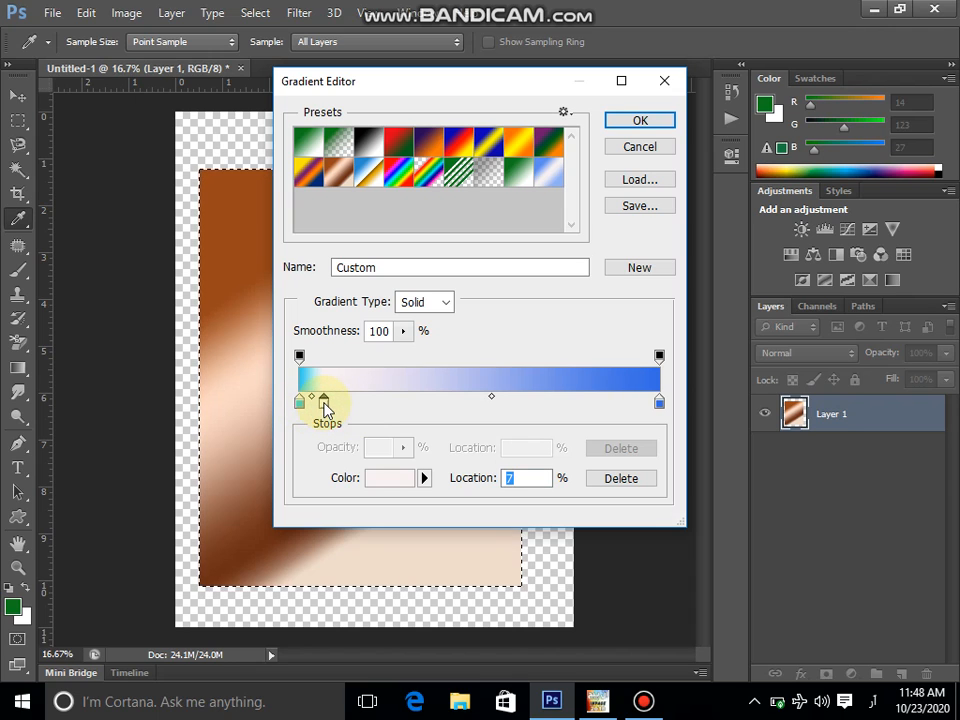
pyautogui.press('Delete')
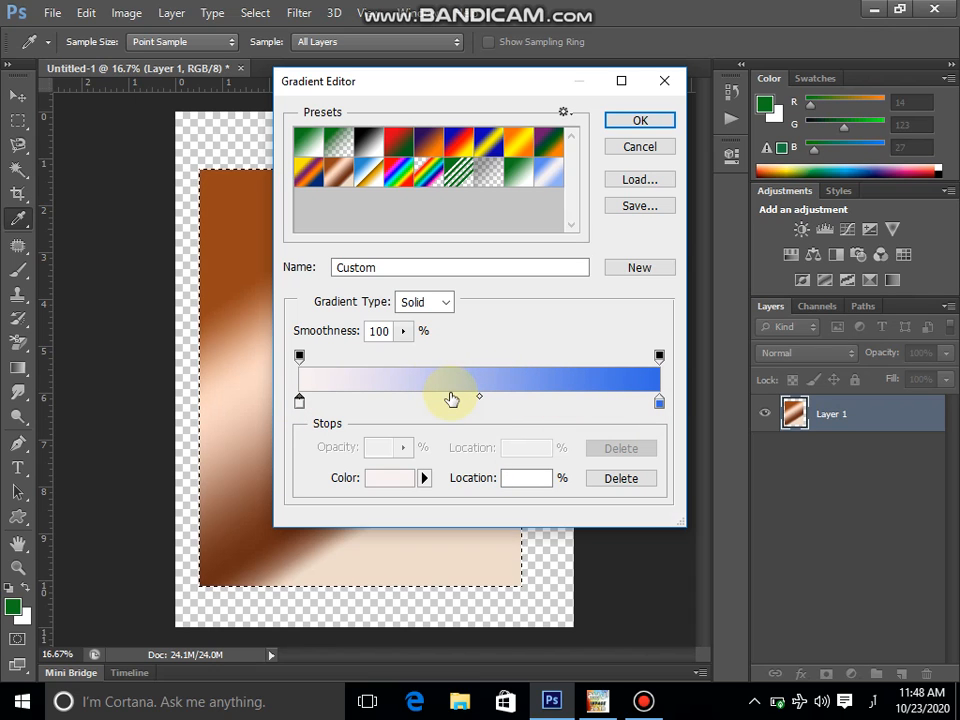
# - Add a near-white f7f0f1 colour stop at 42% and turn the gradient's starting stop blue
pyautogui.doubleClick(450, 401)
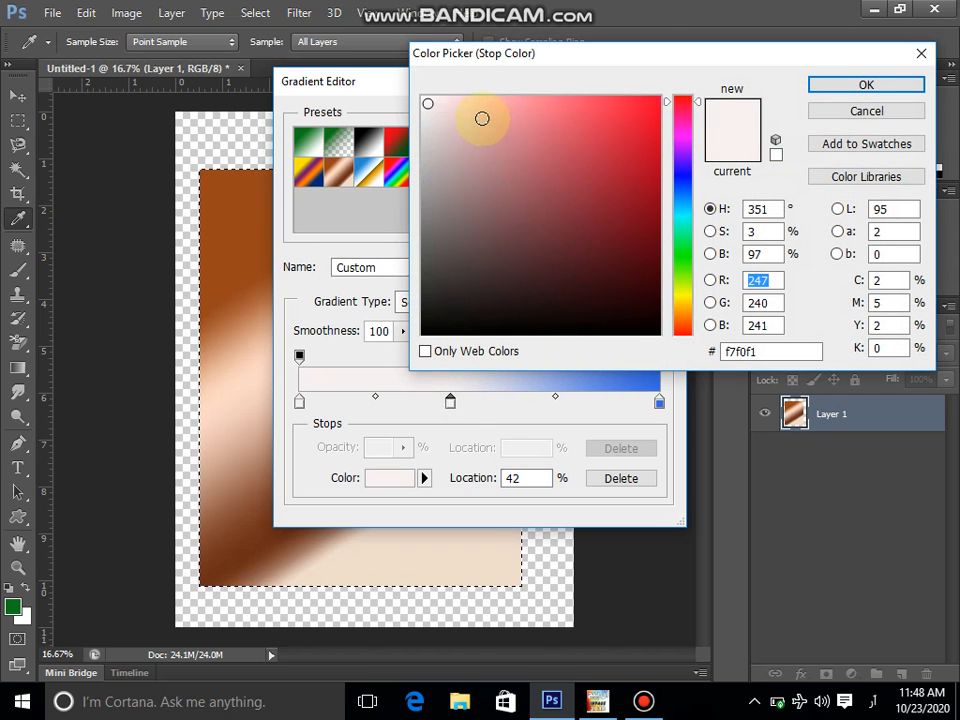
pyautogui.click(878, 90)
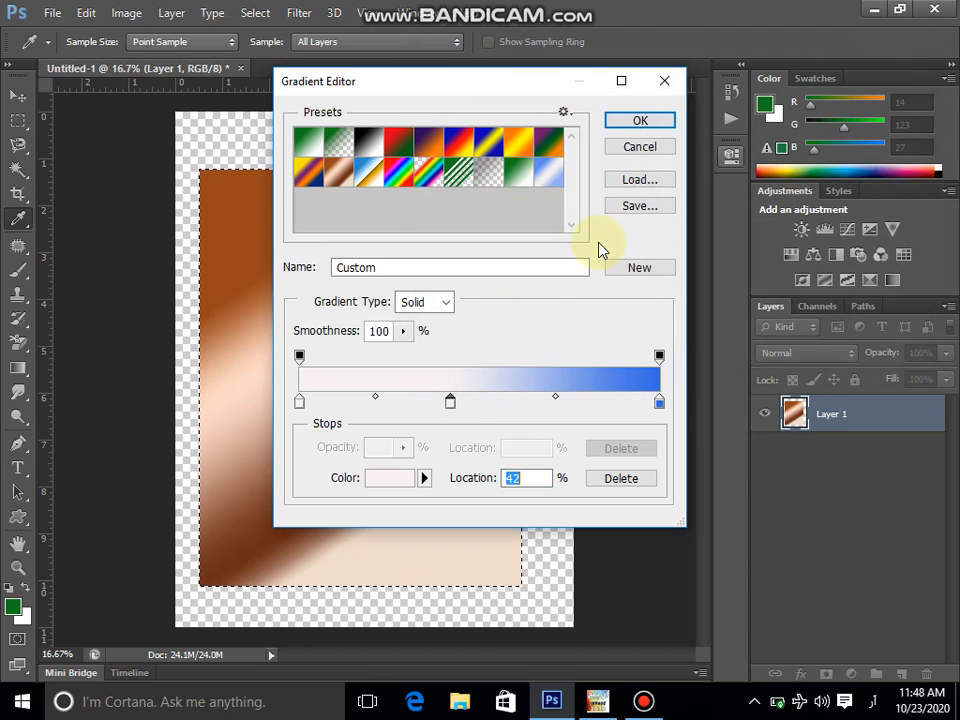
pyautogui.click(299, 403)
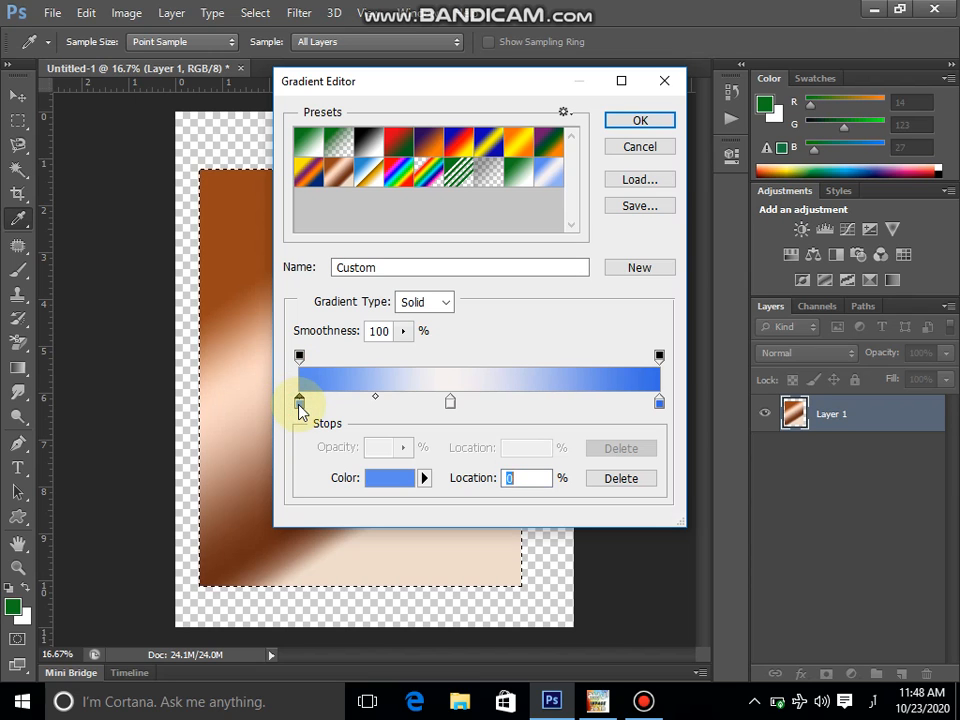
pyautogui.click(299, 405)
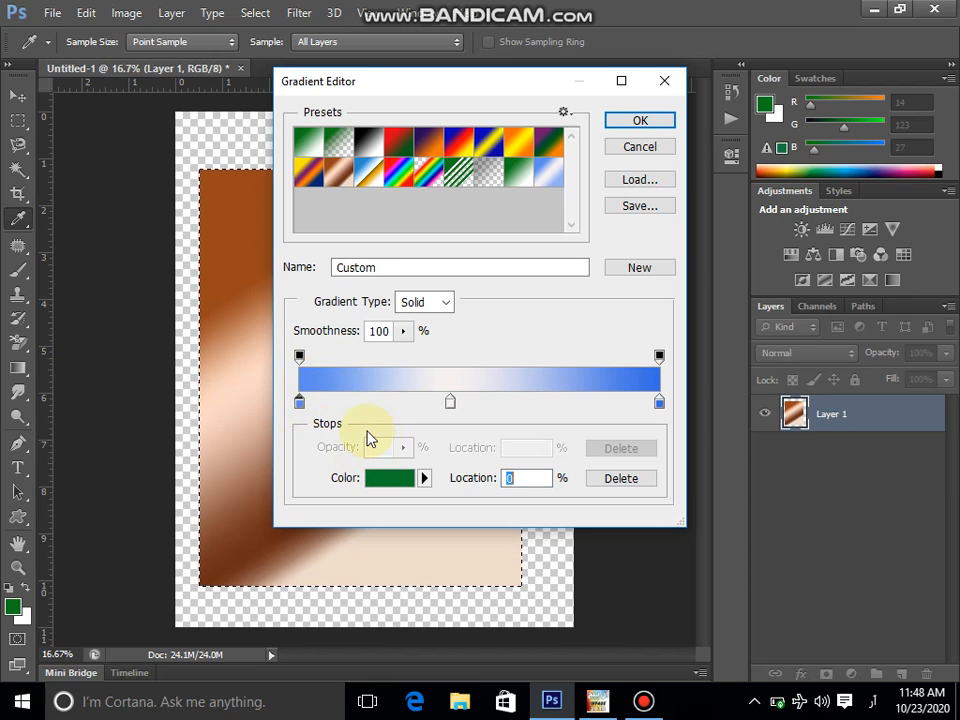
# - Store the blue-white-blue gradient as a new preset
pyautogui.click(645, 272)
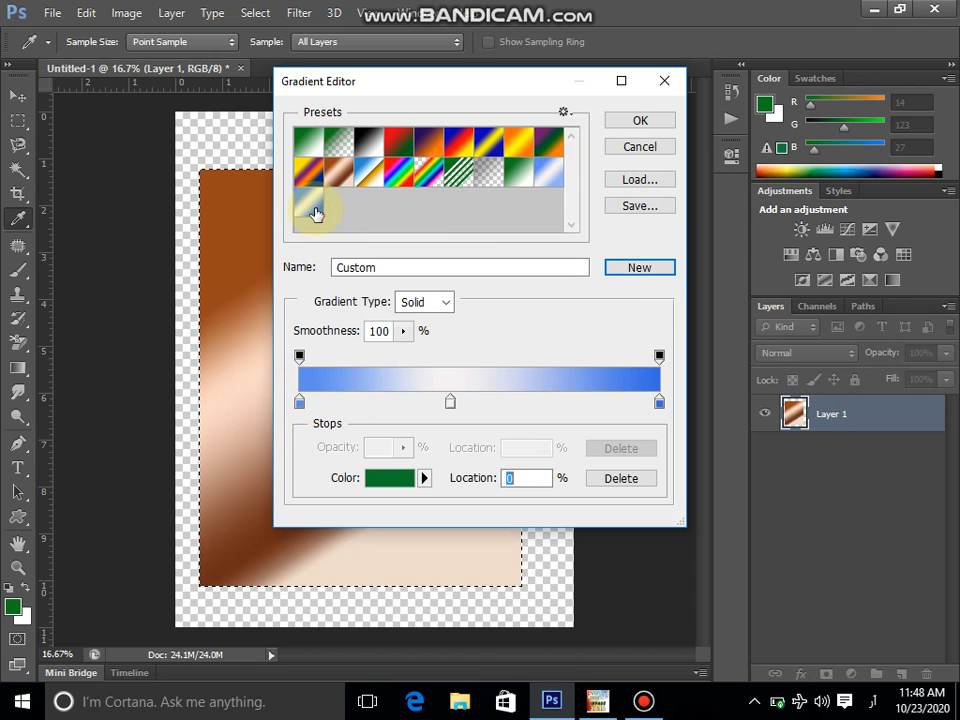
pyautogui.moveTo(315, 214); pyautogui.dragTo(373, 209)
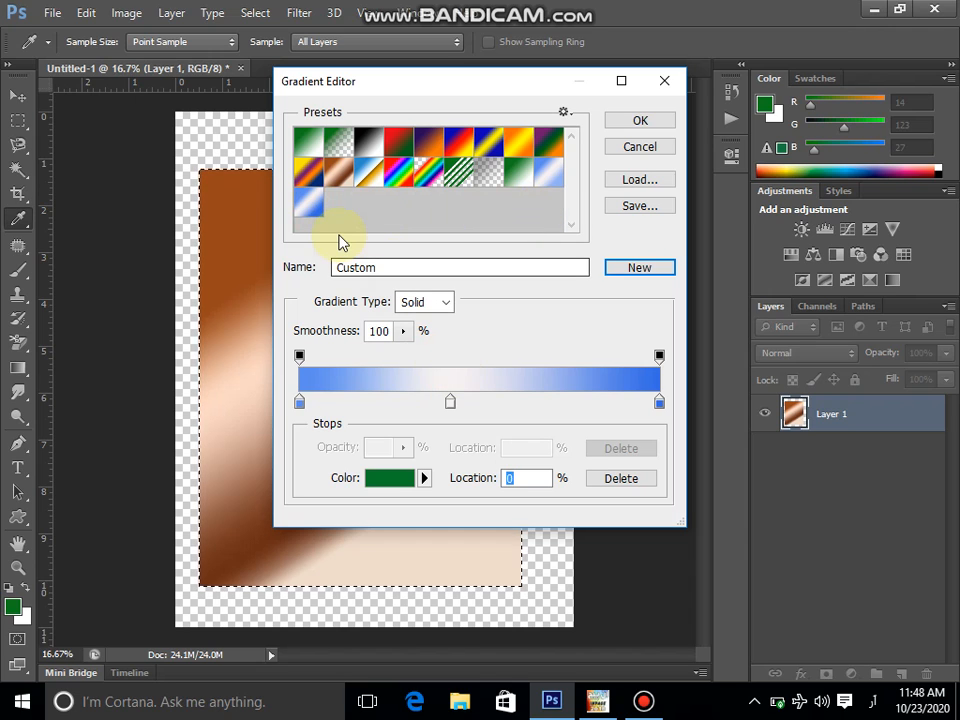
# - Change the starting stop to dark green and store the green-white-blue gradient as another new preset
pyautogui.click(622, 480)
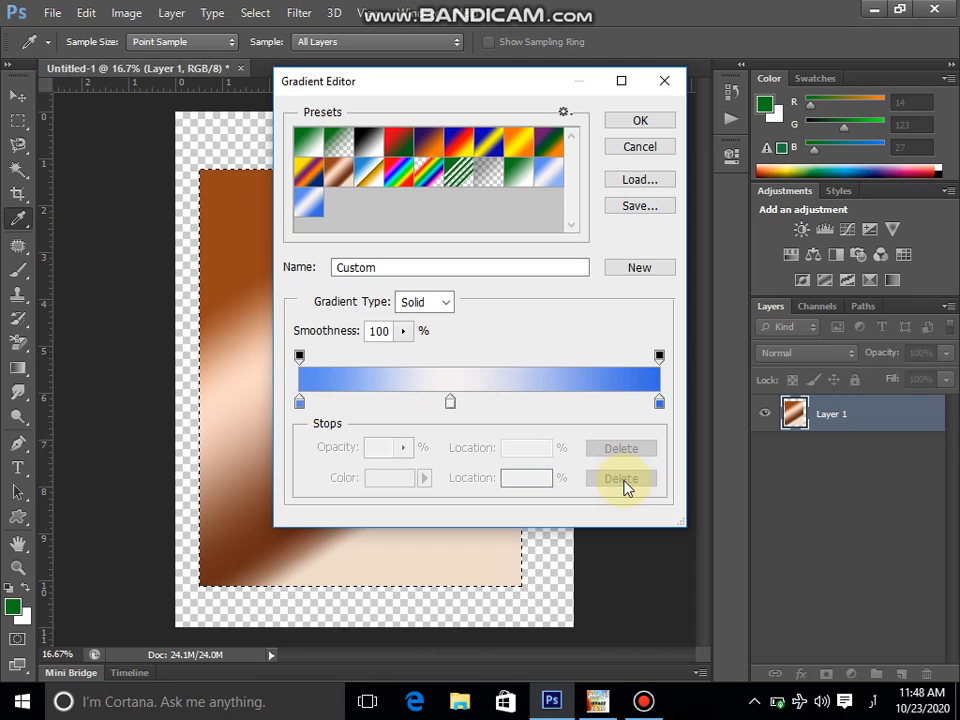
pyautogui.click(300, 404)
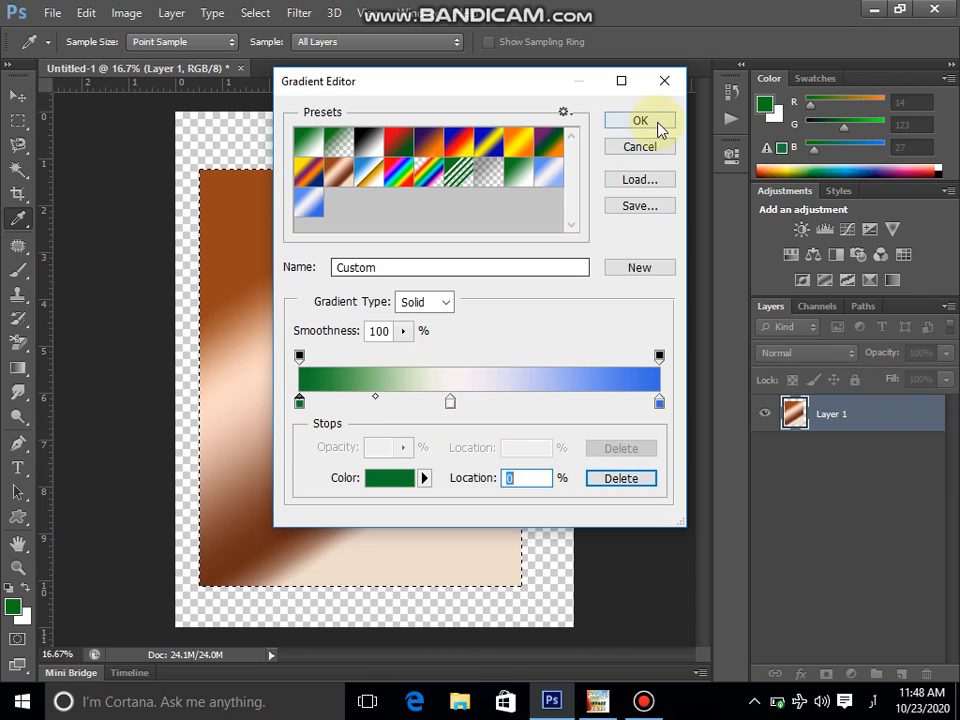
pyautogui.click(641, 268)
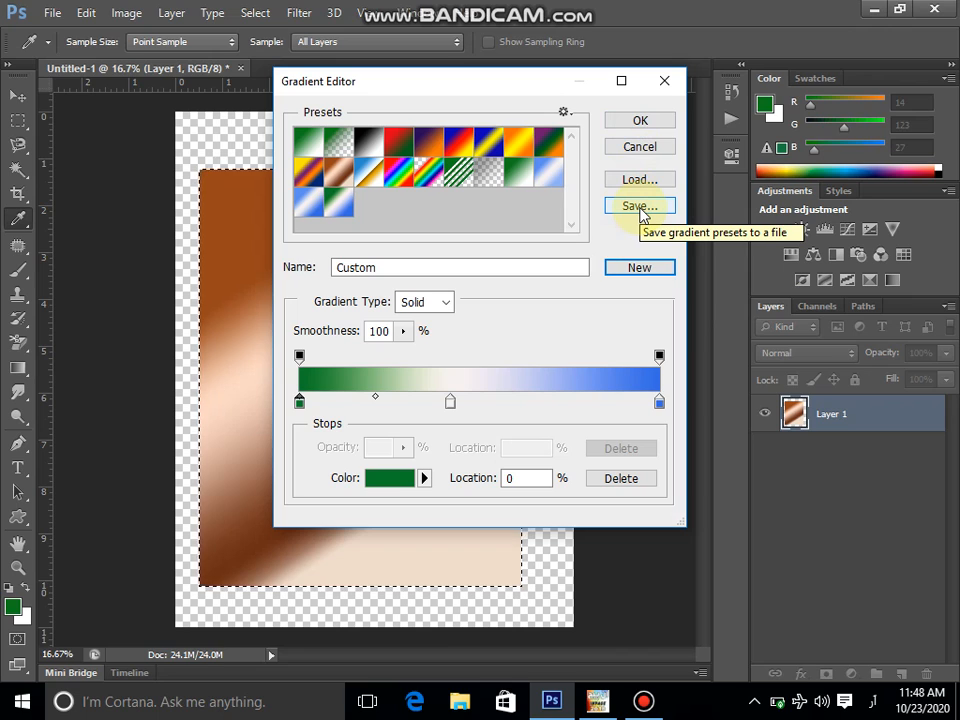
# - With the Black, White preset chosen, save the gradient presets to the Desktop as grade1, using the English (United States) keyboard
pyautogui.click(376, 141)
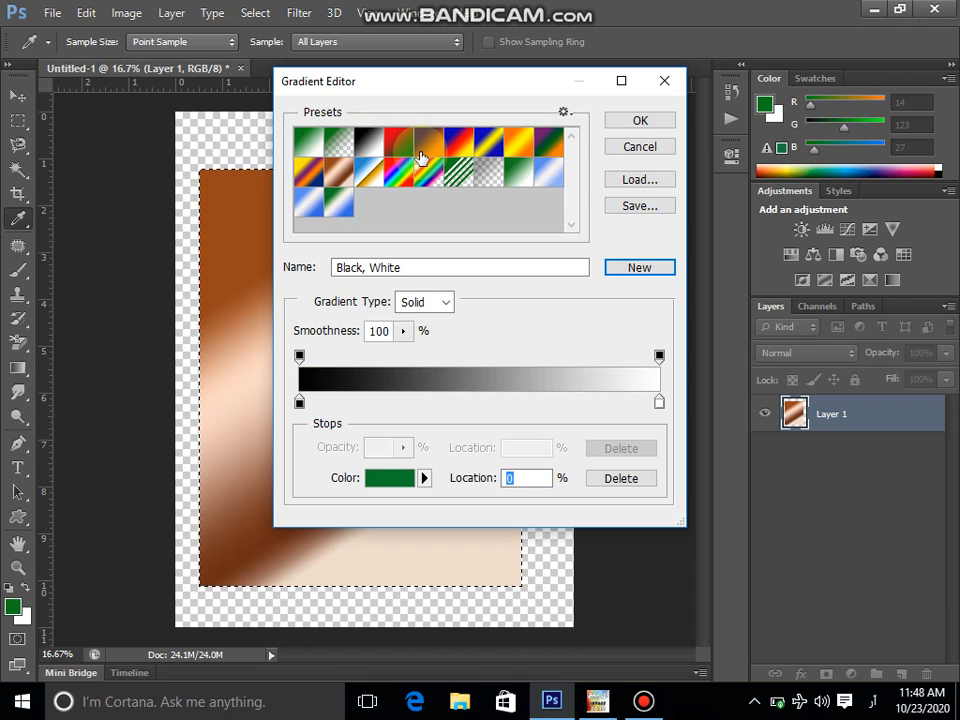
pyautogui.click(634, 208)
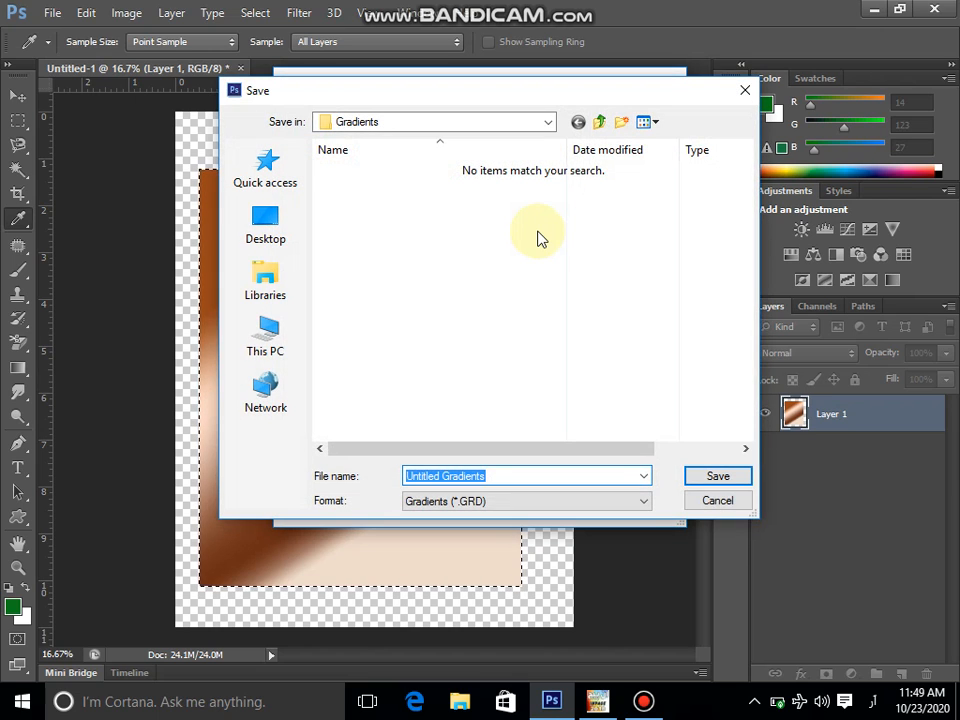
pyautogui.write('k')
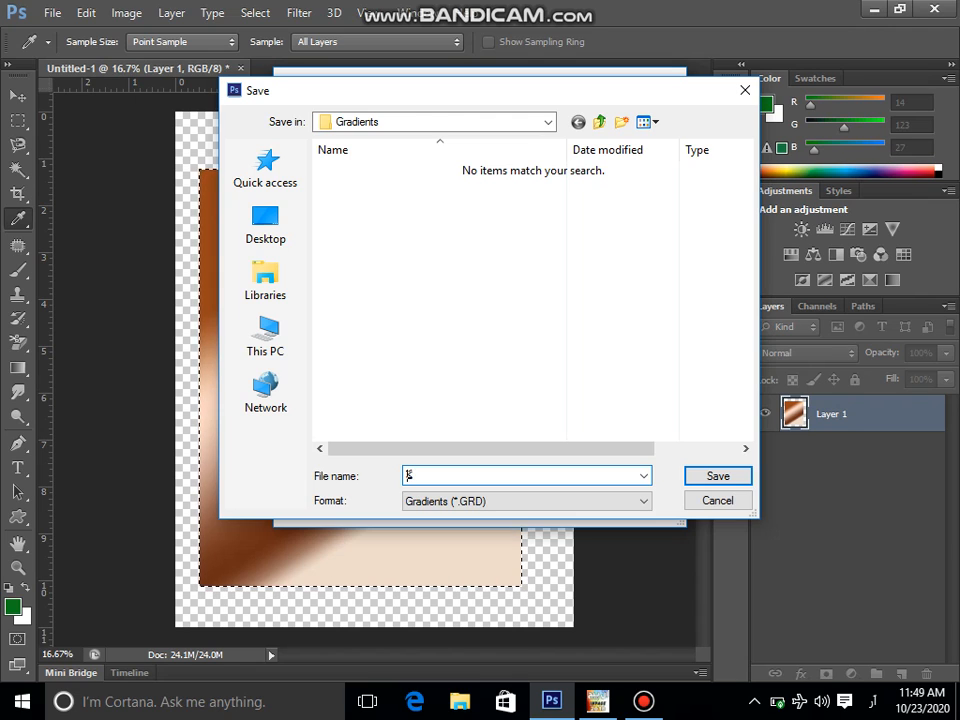
pyautogui.click(878, 703)
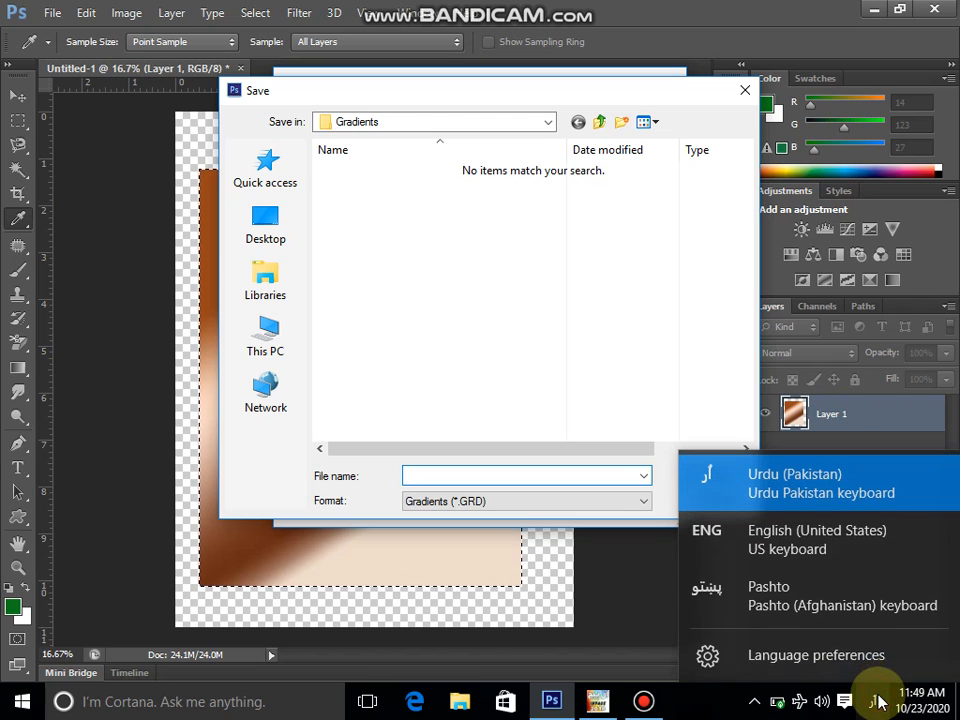
pyautogui.click(827, 544)
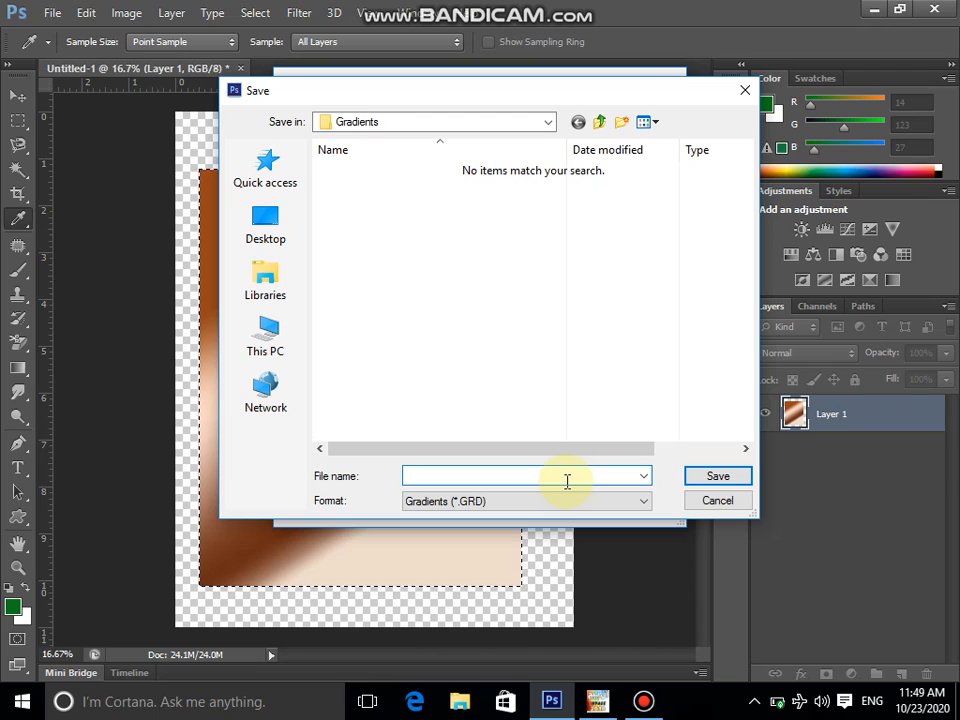
pyautogui.write('grade1')
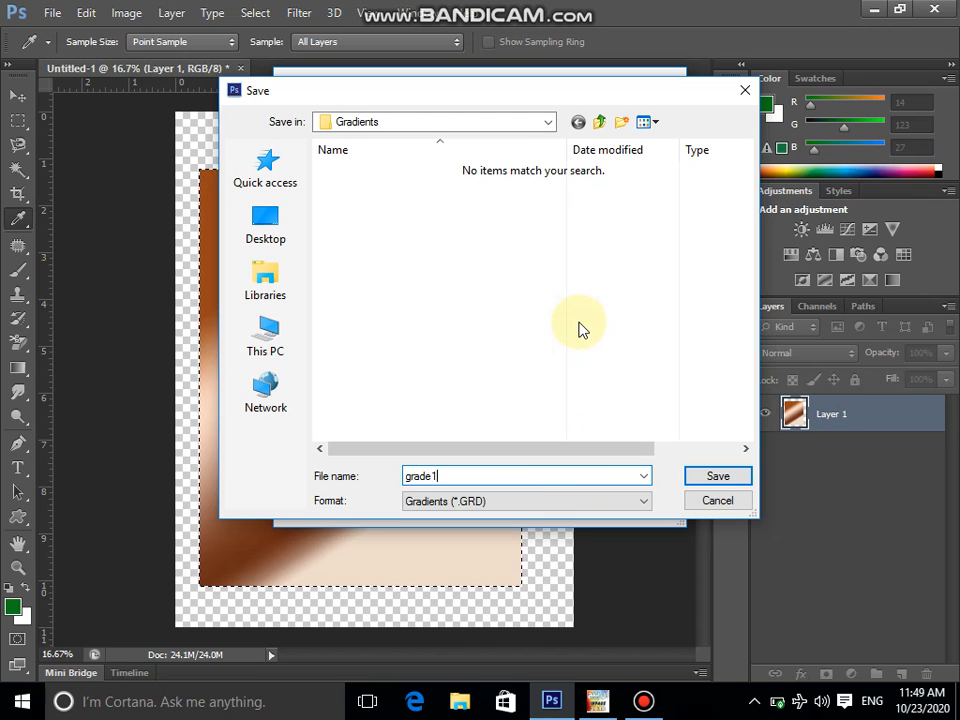
pyautogui.click(283, 232)
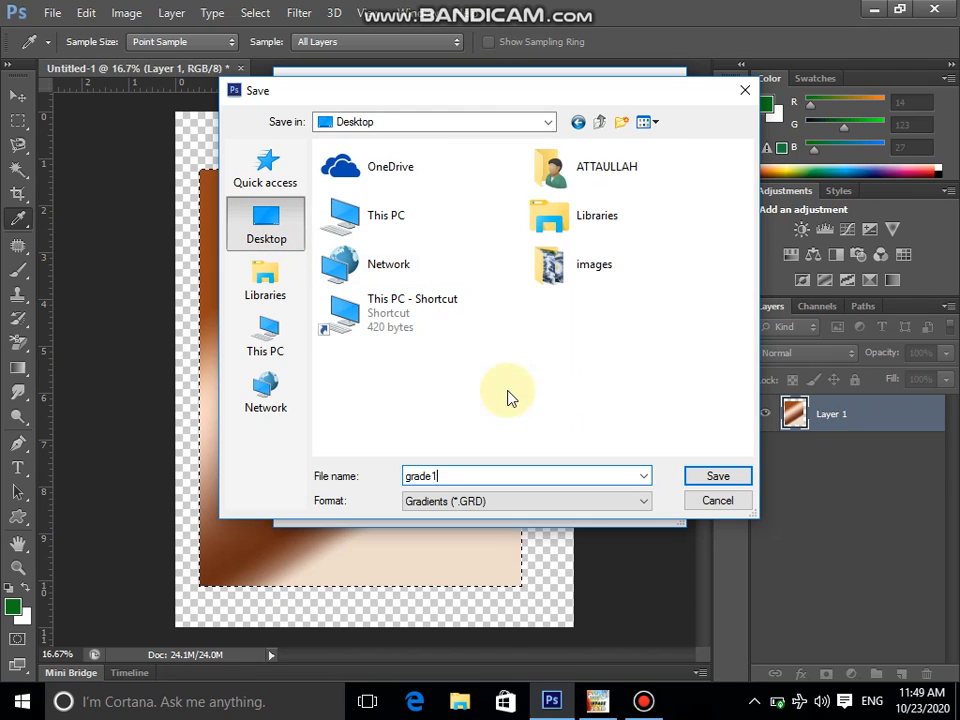
pyautogui.click(708, 480)
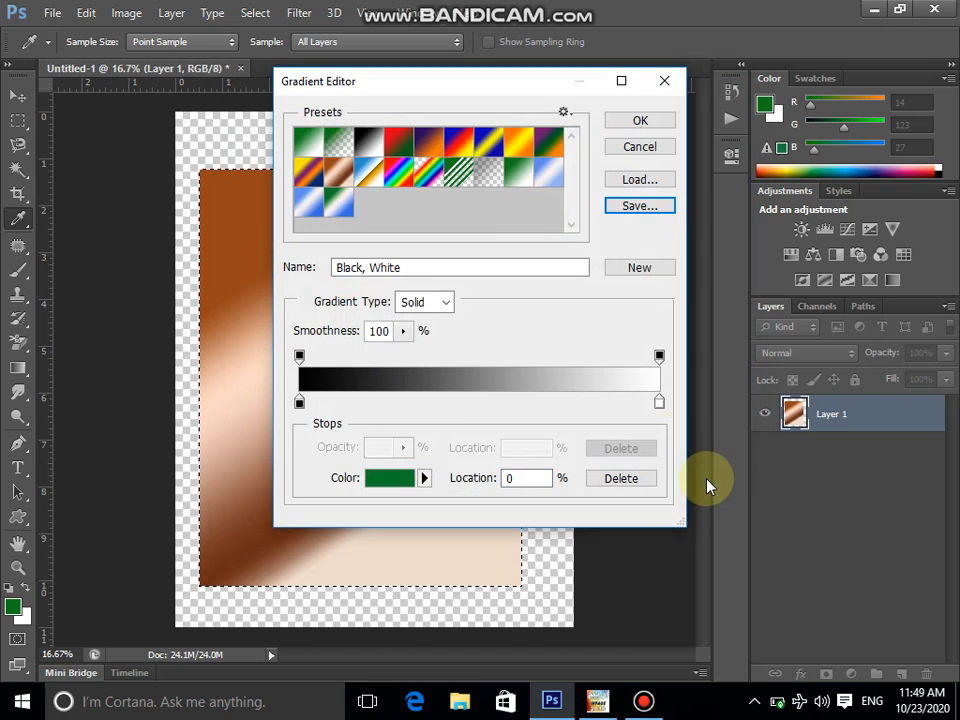
pyautogui.click(639, 122)
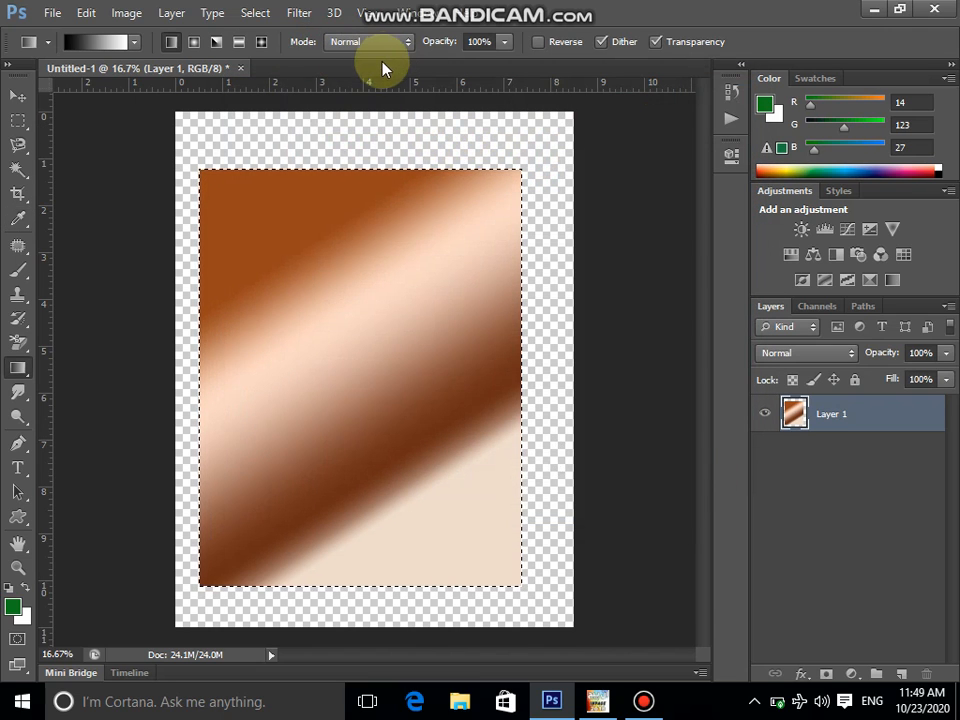
# - Load the saved gradient file grade1 from the Desktop into the gradient presets
pyautogui.click(134, 42)
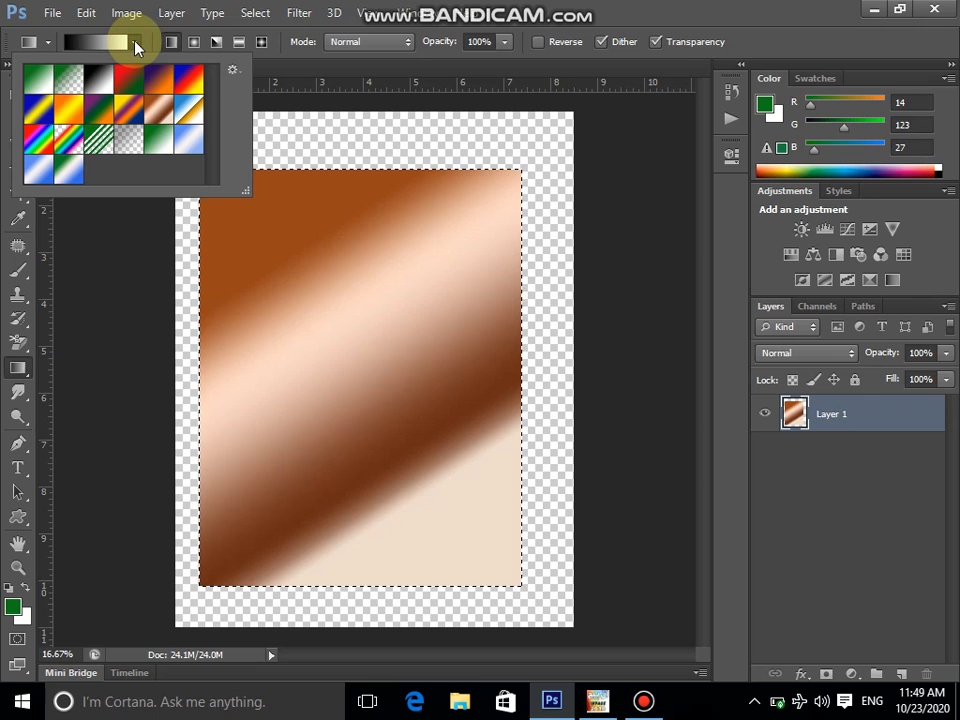
pyautogui.click(233, 72)
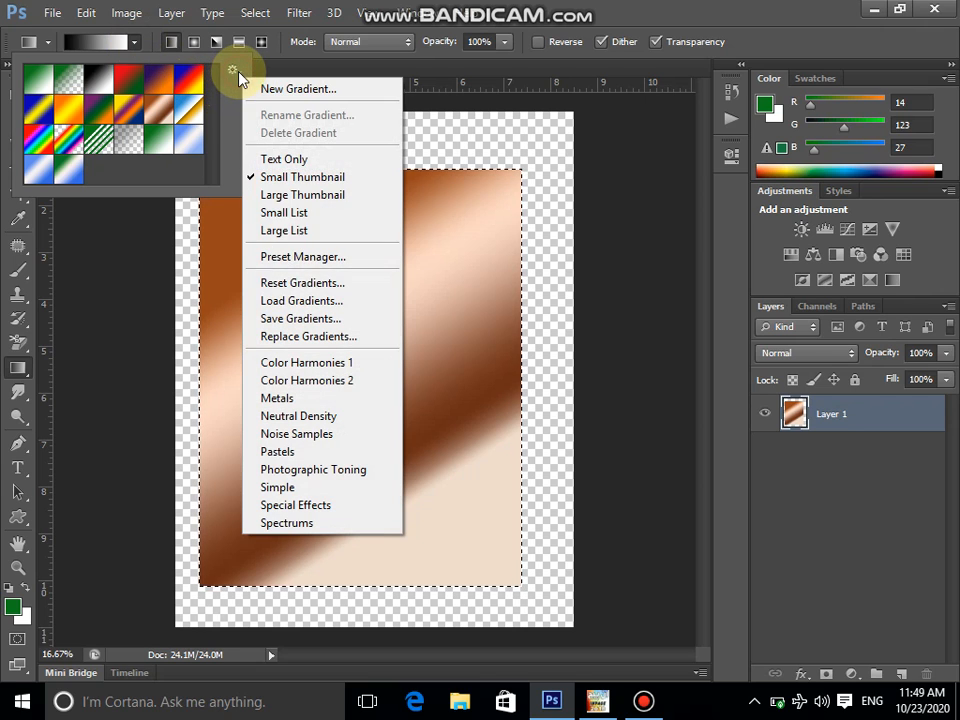
pyautogui.click(323, 306)
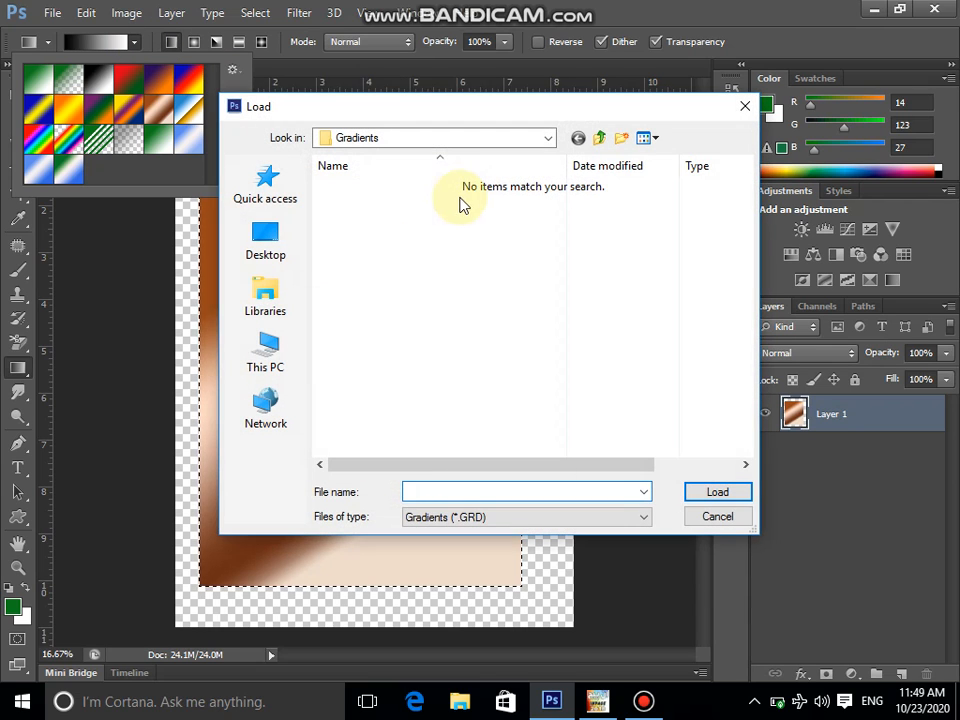
pyautogui.click(280, 250)
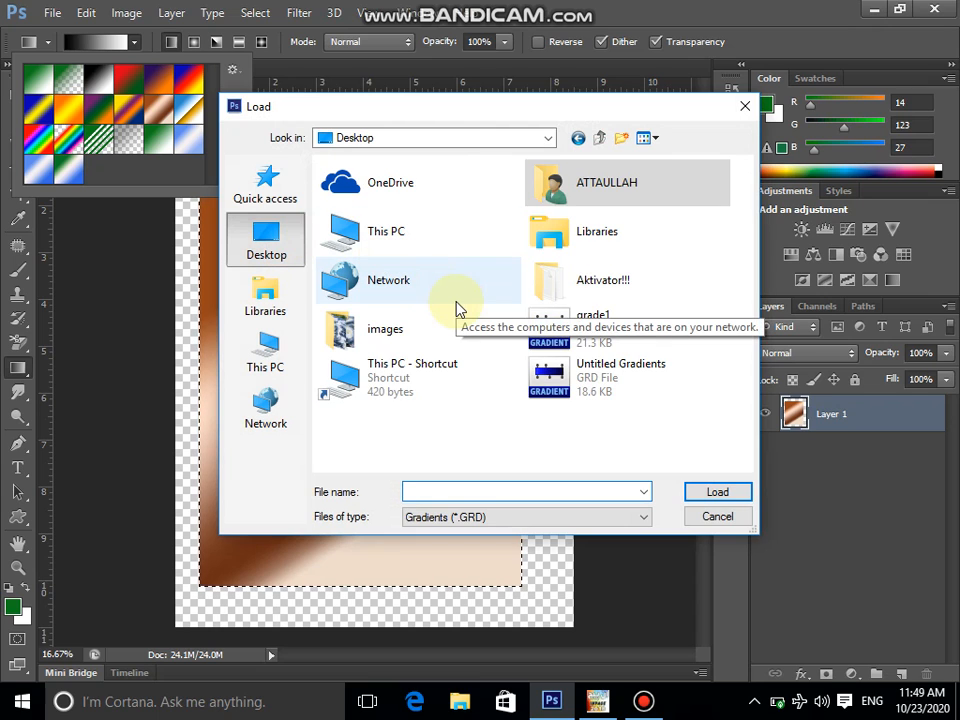
pyautogui.click(601, 326)
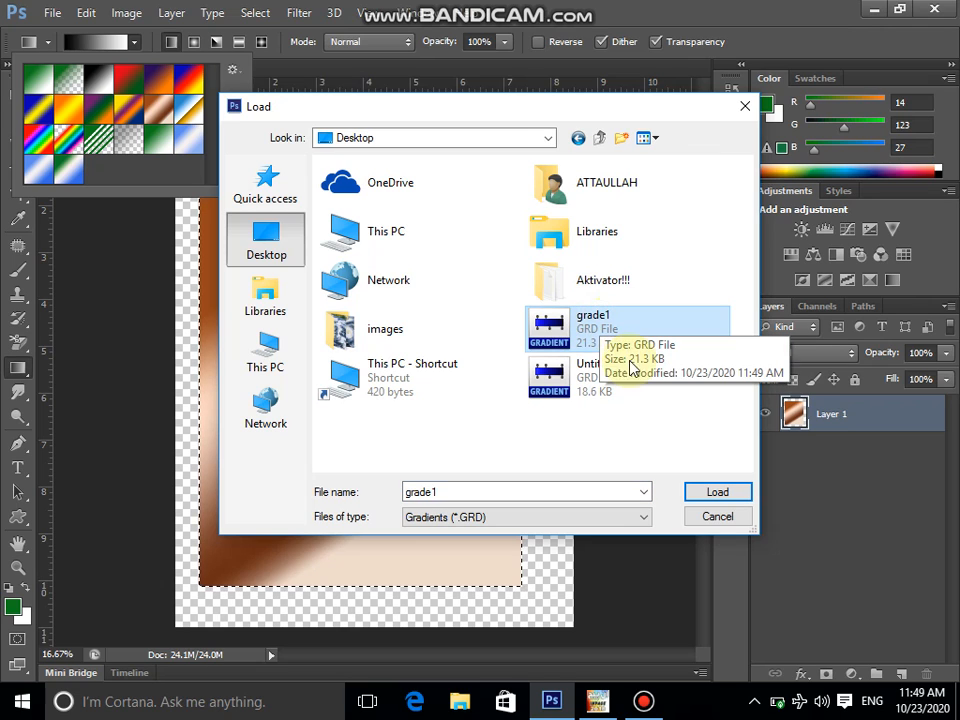
pyautogui.click(718, 492)
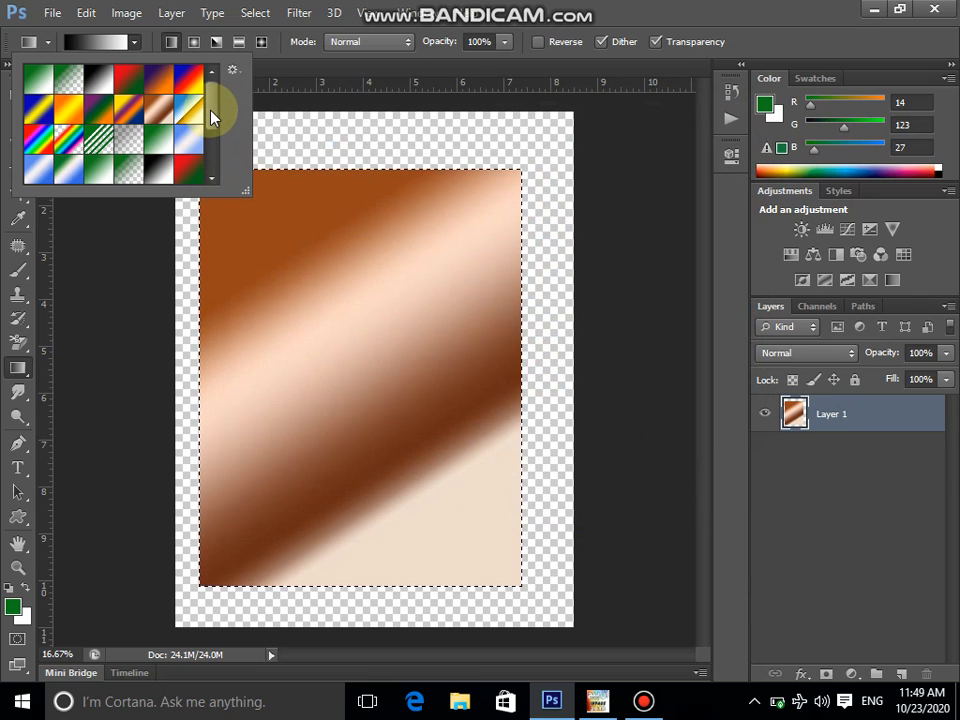
# - Choose the last green-white-blue preset and fill the selection with it diagonally from upper left to lower right
pyautogui.moveTo(212, 118); pyautogui.dragTo(227, 79)
pyautogui.click(236, 72)
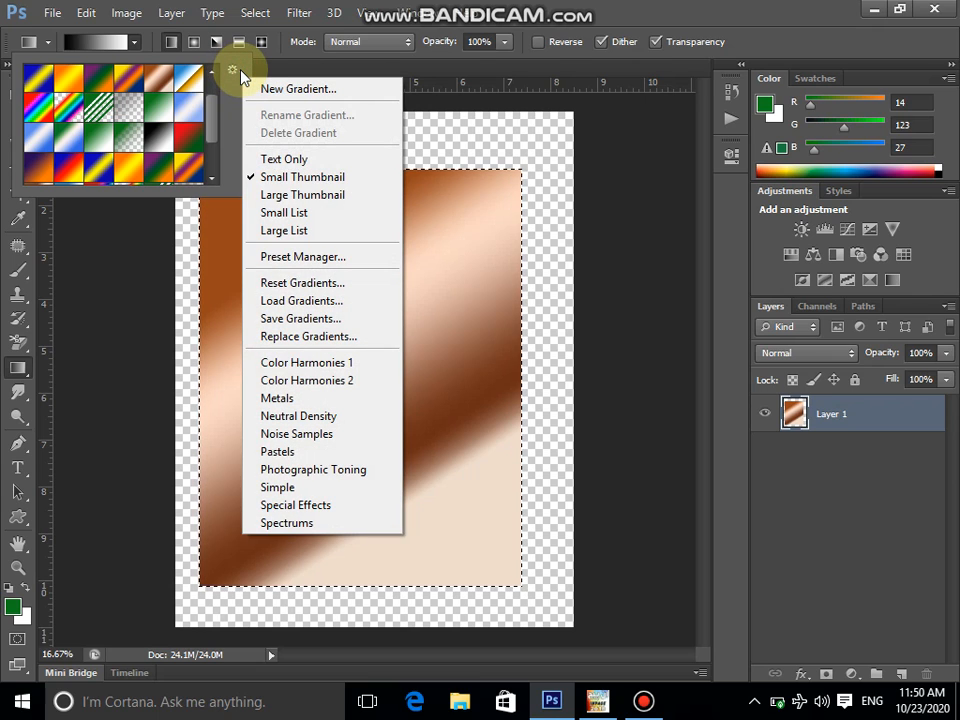
pyautogui.click(217, 127)
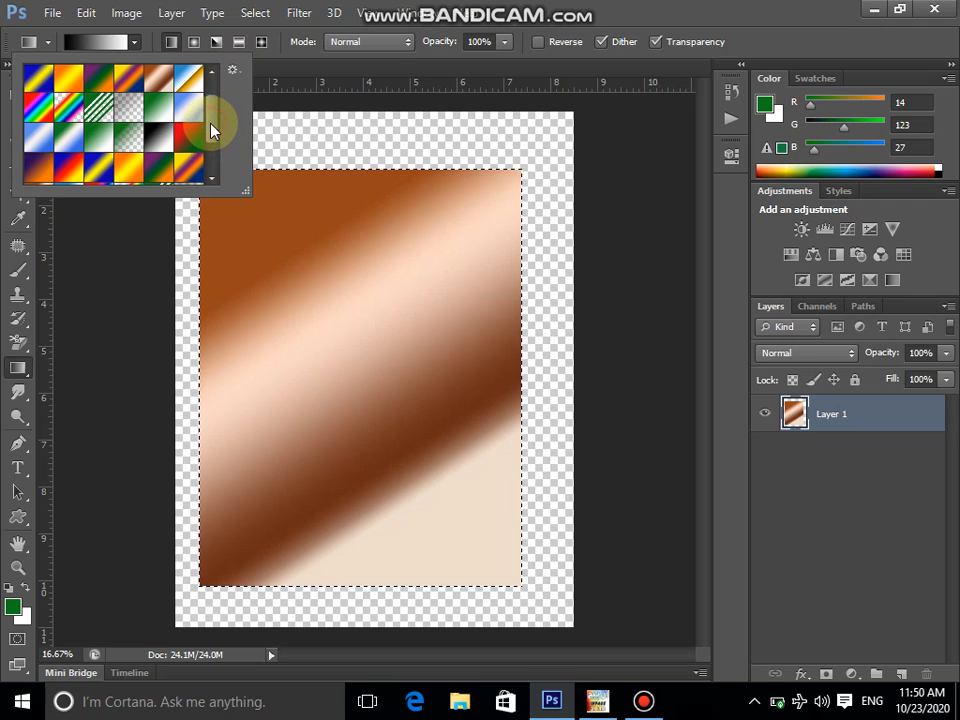
pyautogui.click(216, 172)
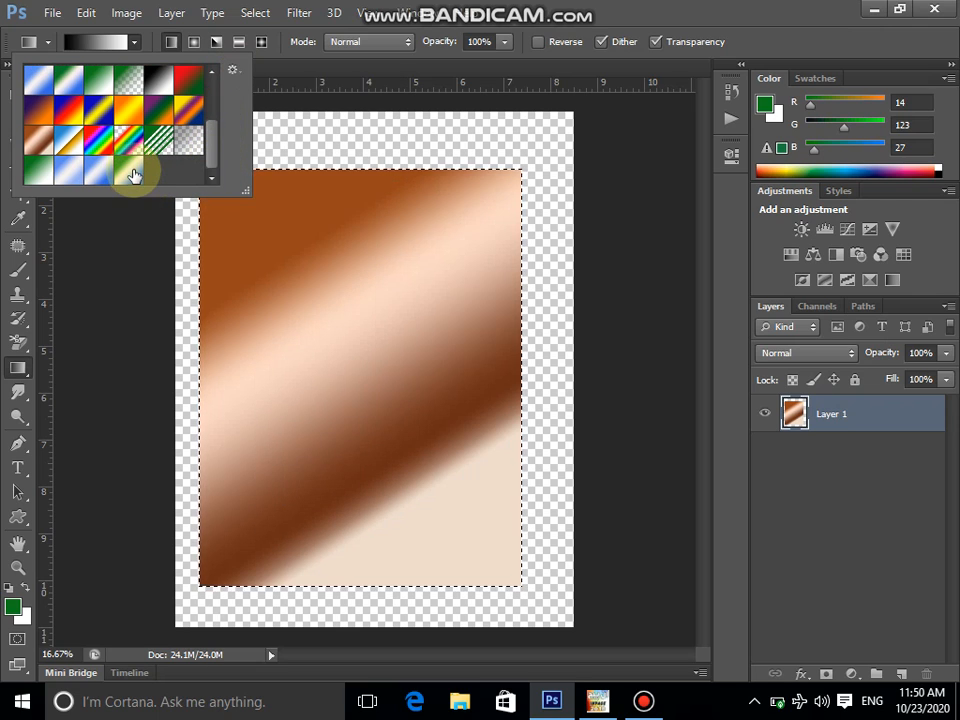
pyautogui.click(133, 175)
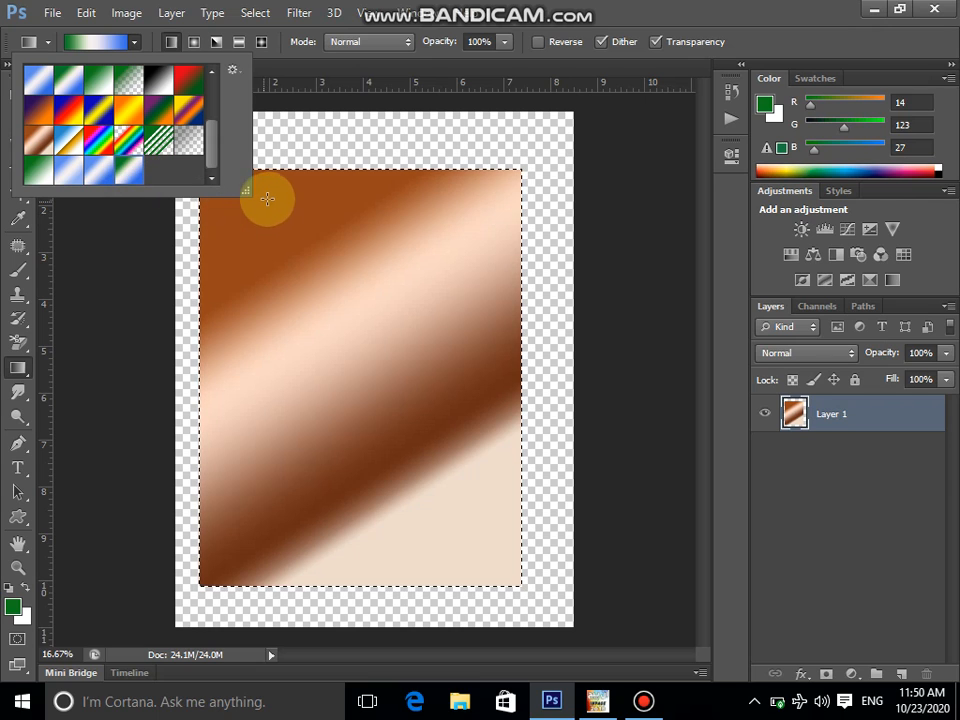
pyautogui.moveTo(260, 197); pyautogui.dragTo(472, 511)
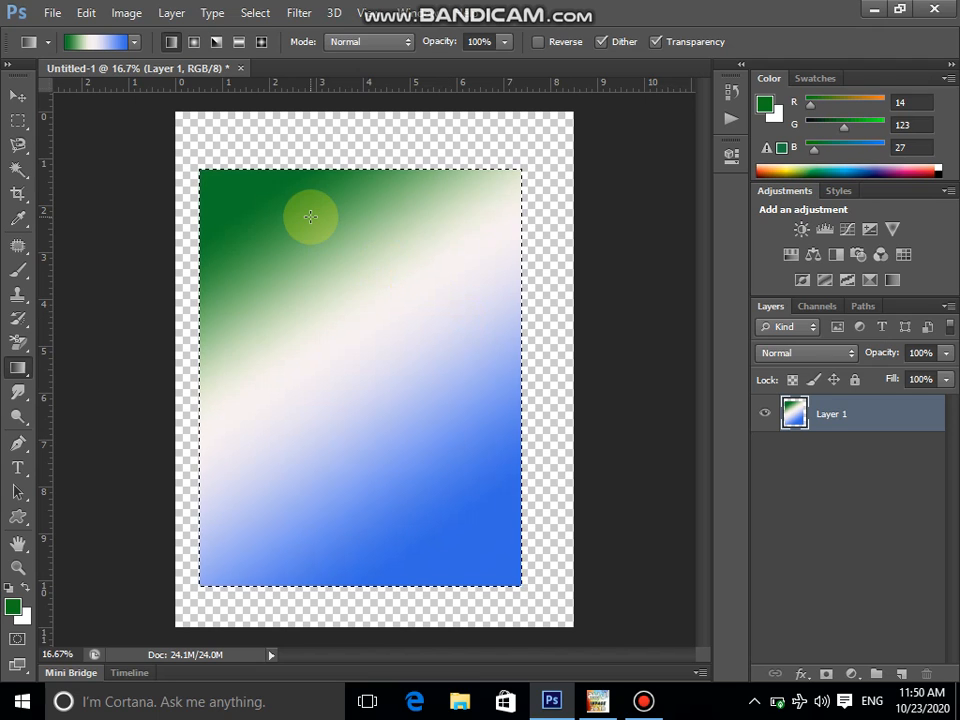
pyautogui.click(135, 44)
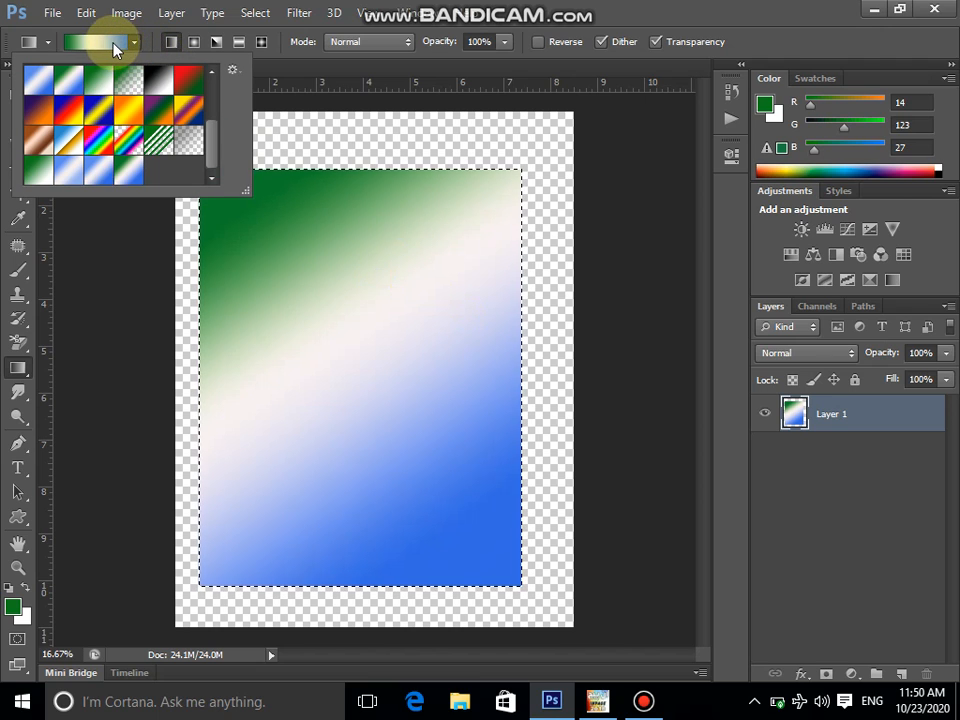
pyautogui.click(643, 701)
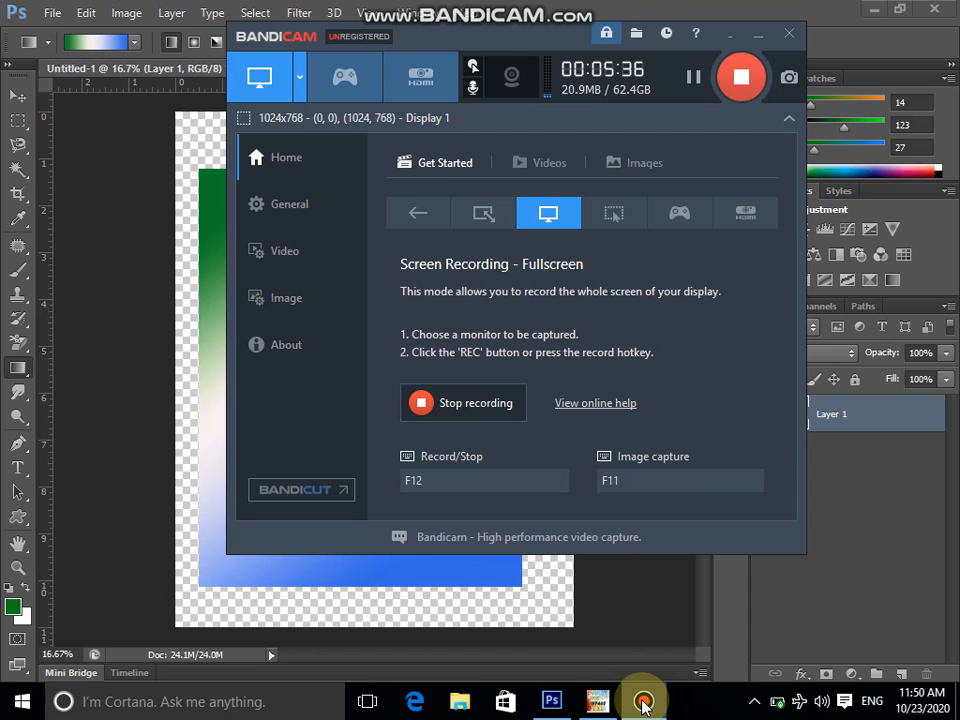
pyautogui.click(643, 701)
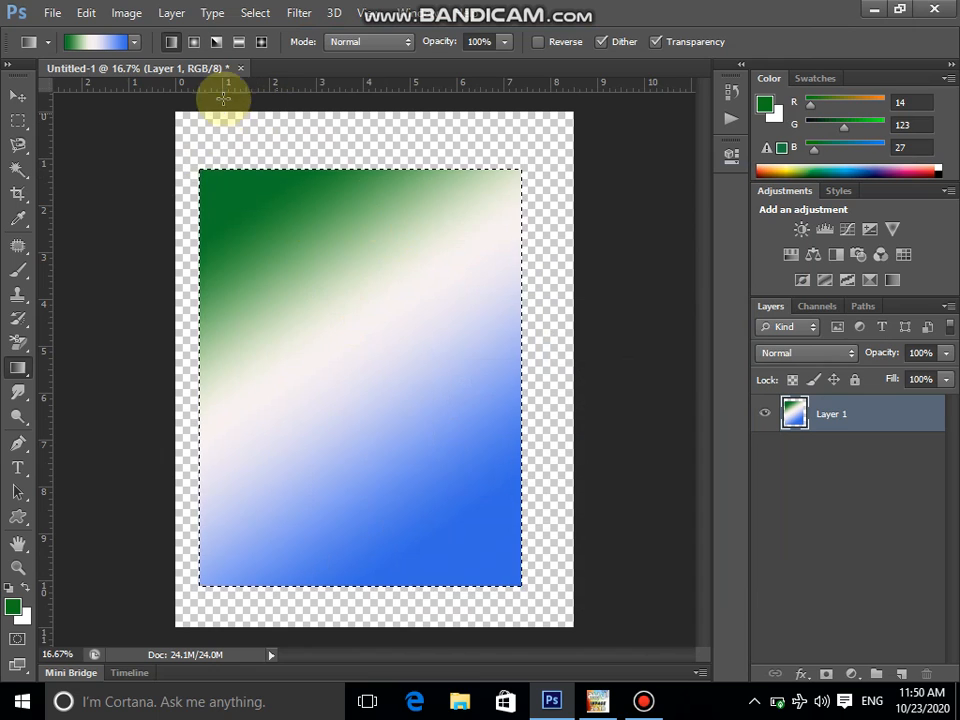
# - Display the gradient presets as Text Only and switch them to Large Thumbnail
pyautogui.click(136, 43)
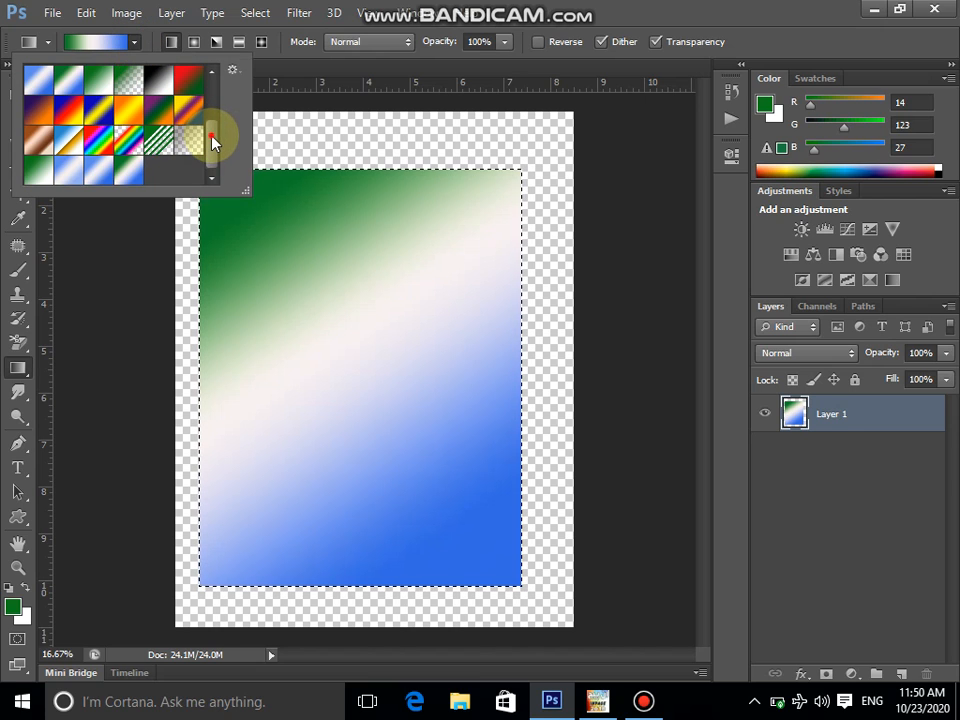
pyautogui.moveTo(212, 143); pyautogui.dragTo(220, 88)
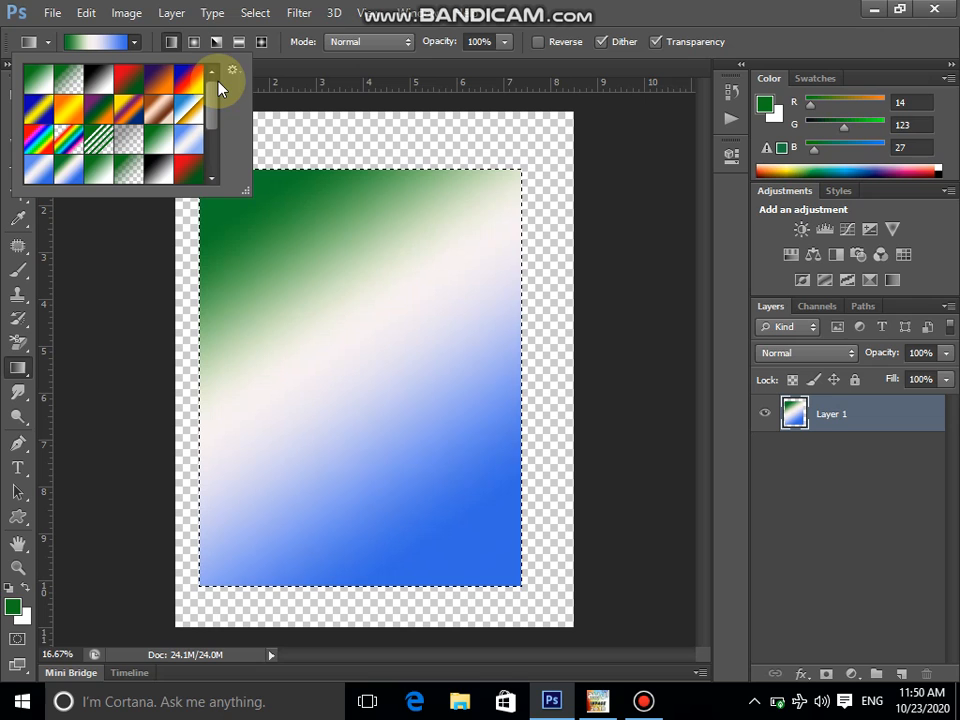
pyautogui.click(235, 73)
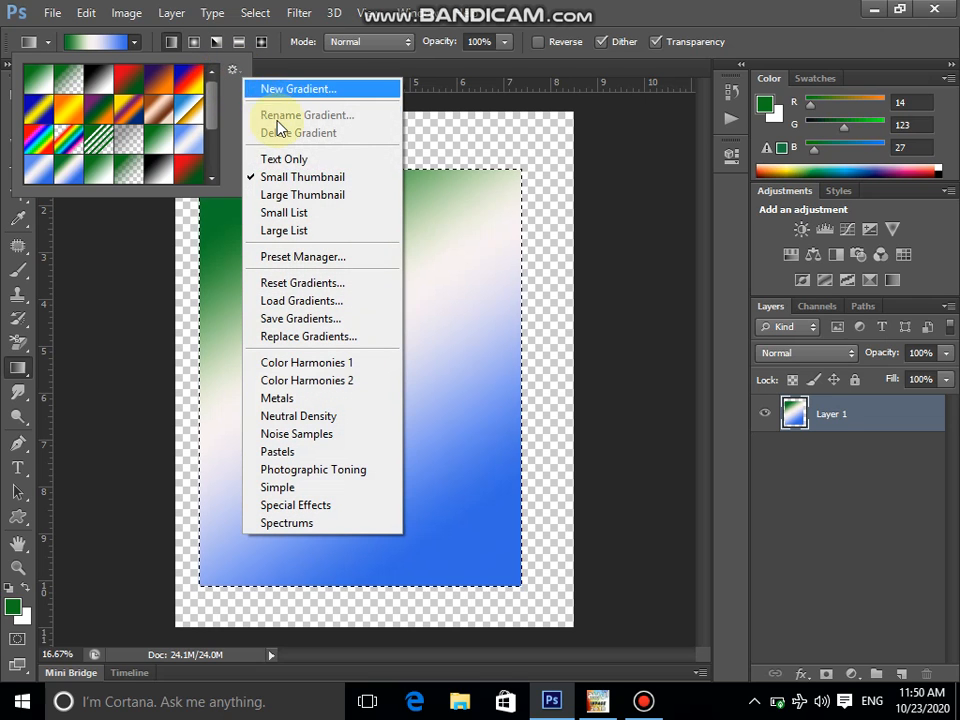
pyautogui.click(292, 159)
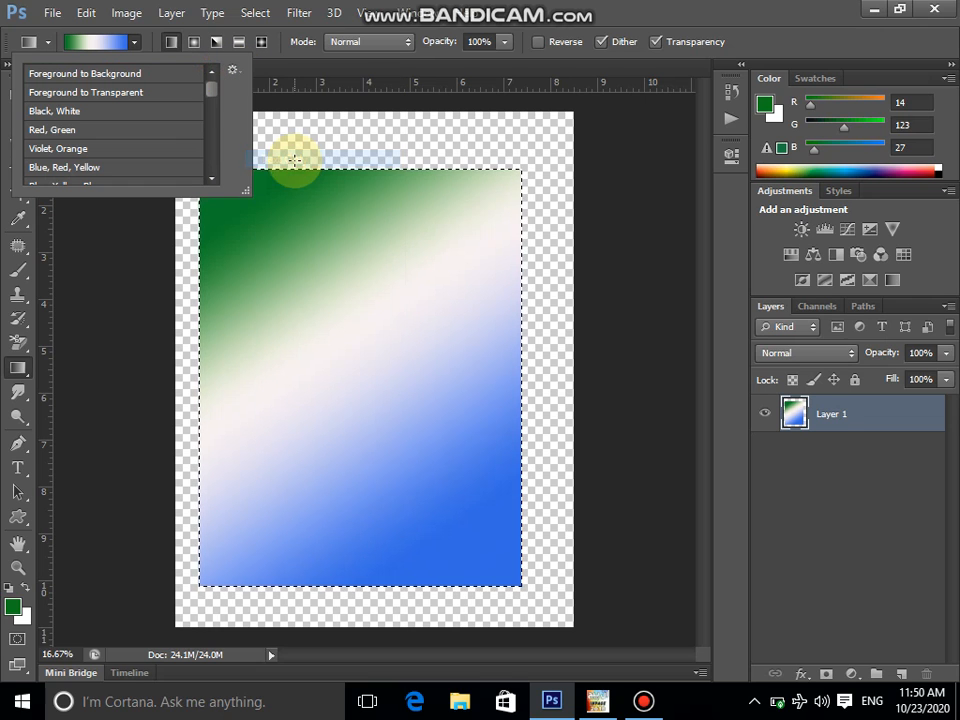
pyautogui.click(240, 71)
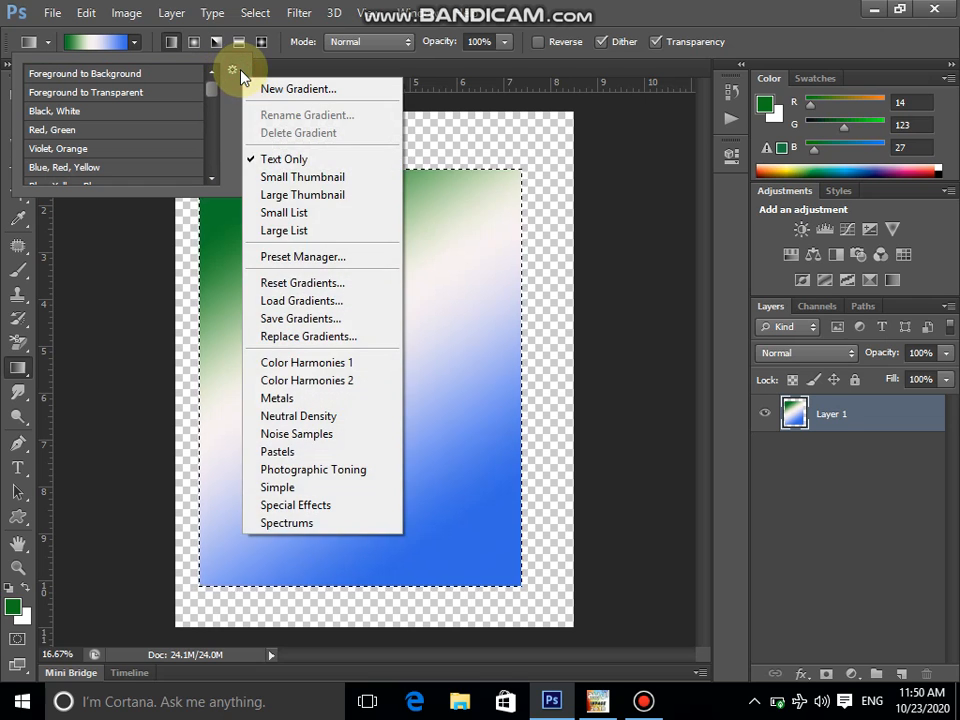
pyautogui.click(293, 195)
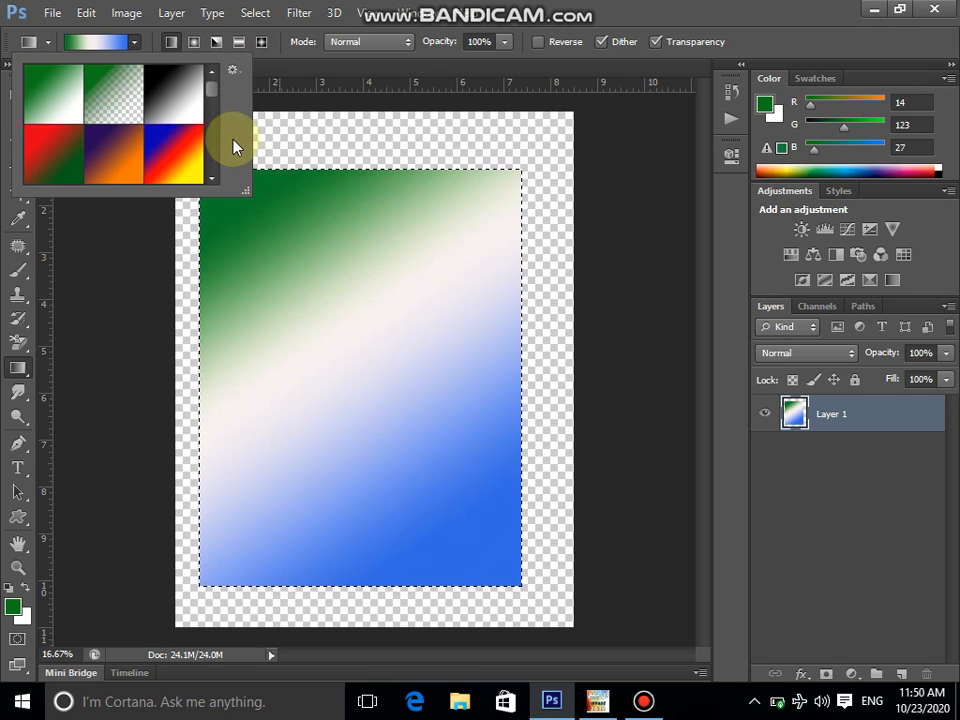
# - Display the gradient presets as Small List and return them to Small Thumbnail
pyautogui.click(234, 73)
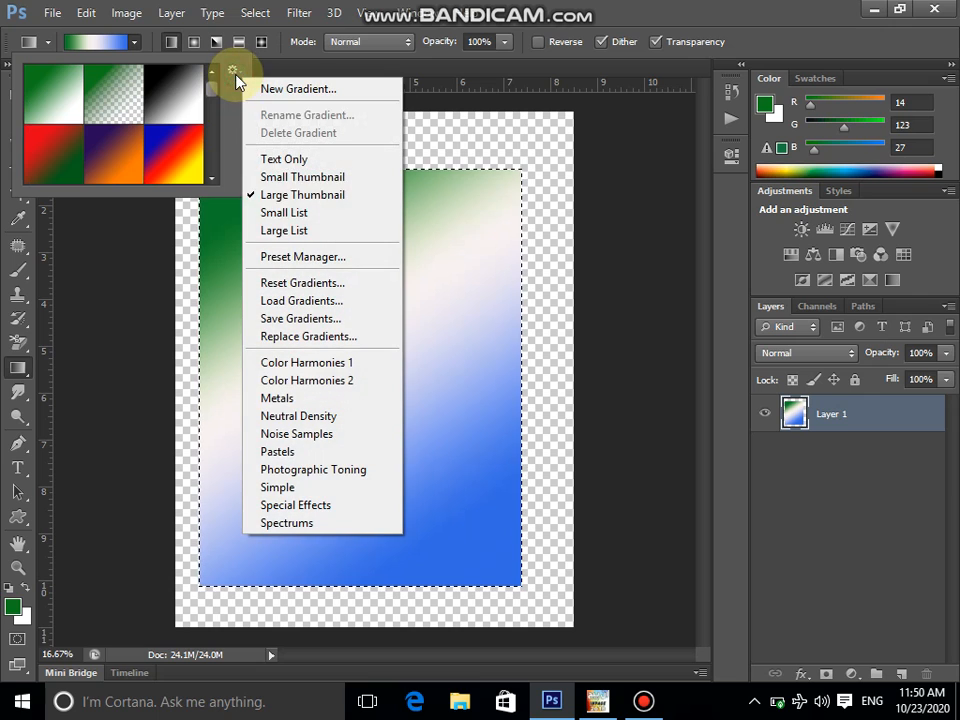
pyautogui.click(287, 213)
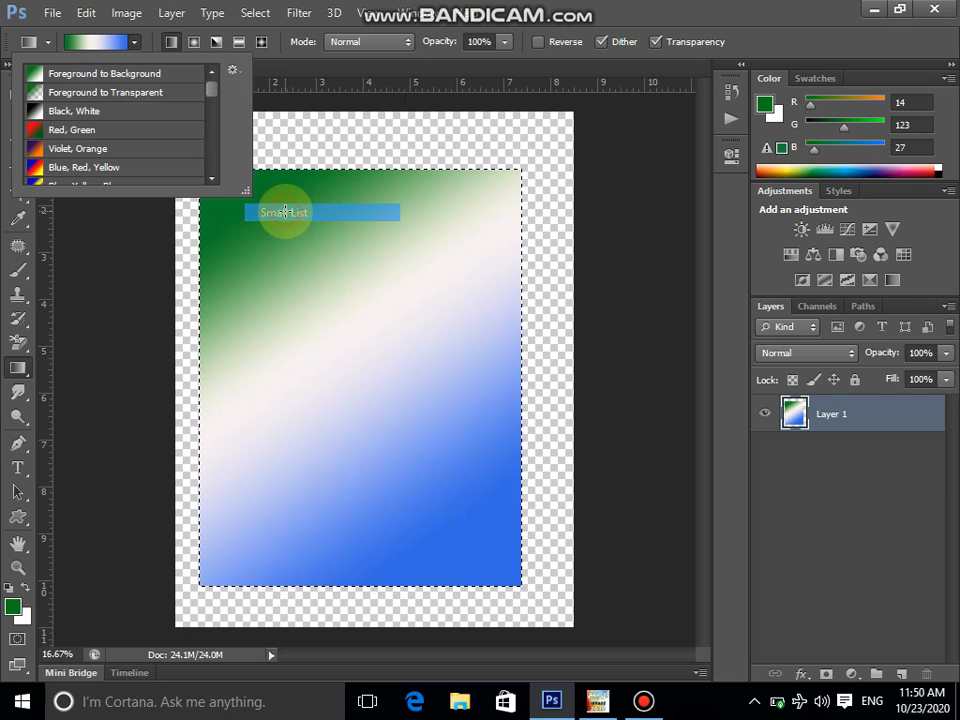
pyautogui.click(236, 74)
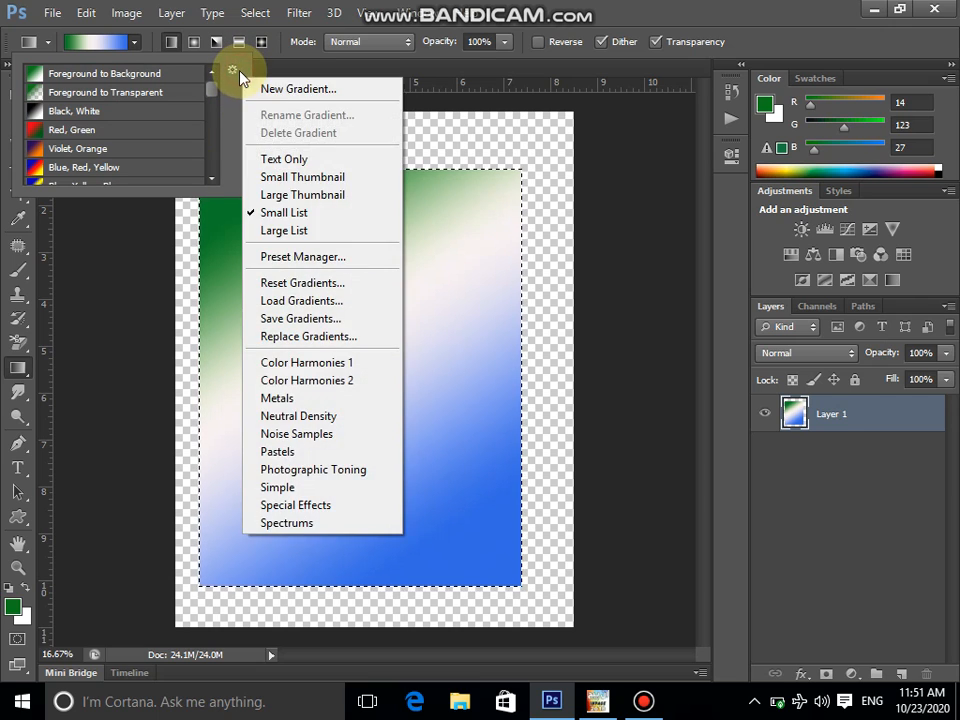
pyautogui.click(297, 175)
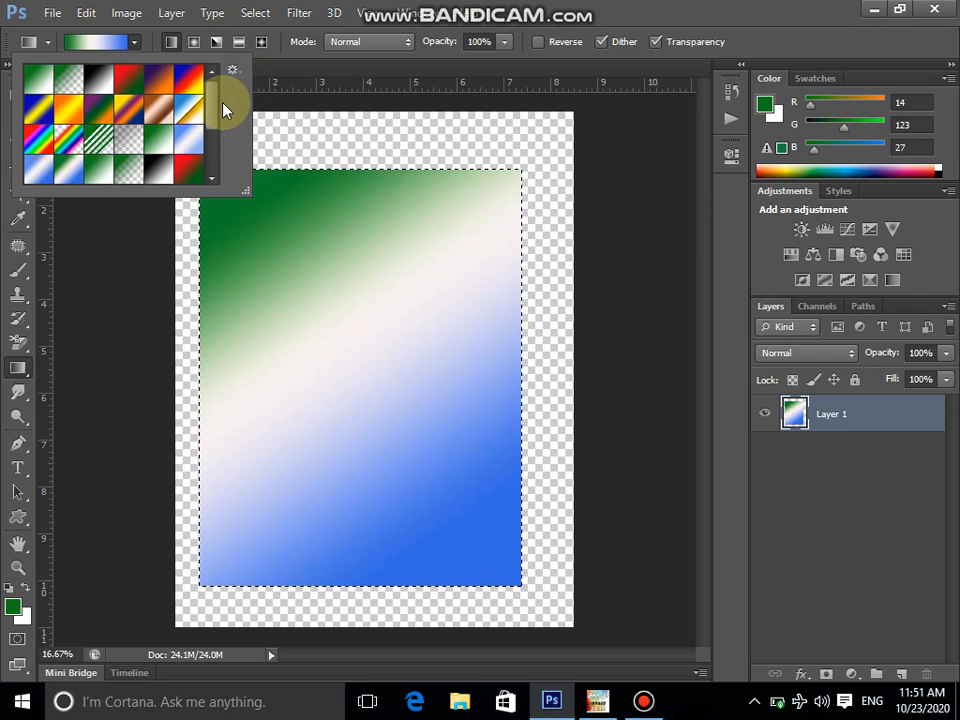
pyautogui.moveTo(214, 97)
pyautogui.mouseDown()
pyautogui.moveTo(214, 80)
pyautogui.moveTo(220, 146)
pyautogui.moveTo(216, 79)
pyautogui.mouseUp()
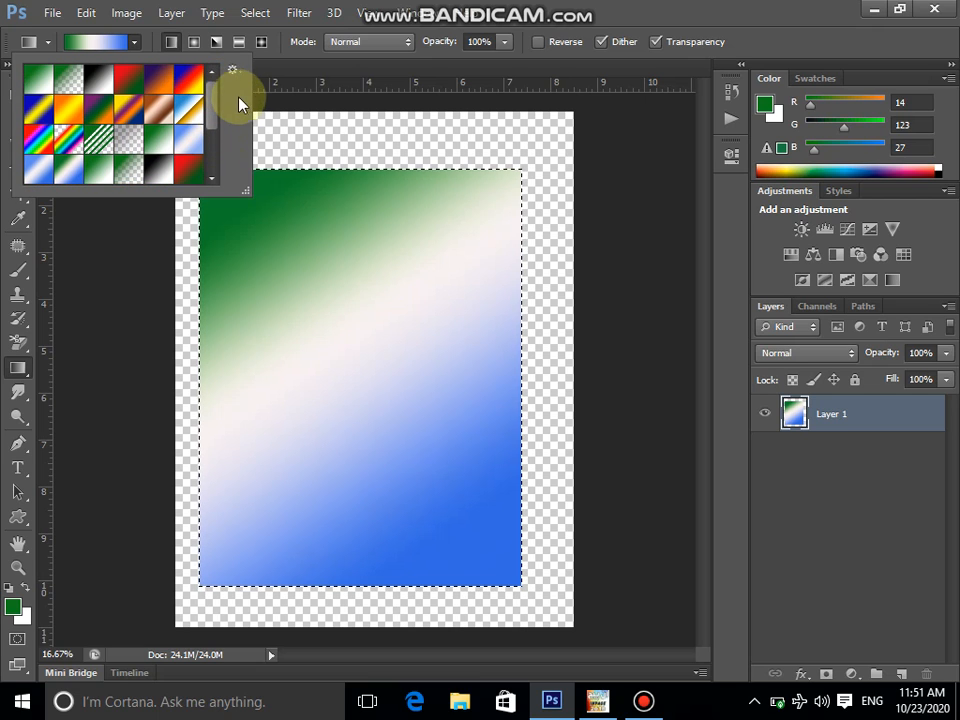
pyautogui.click(234, 71)
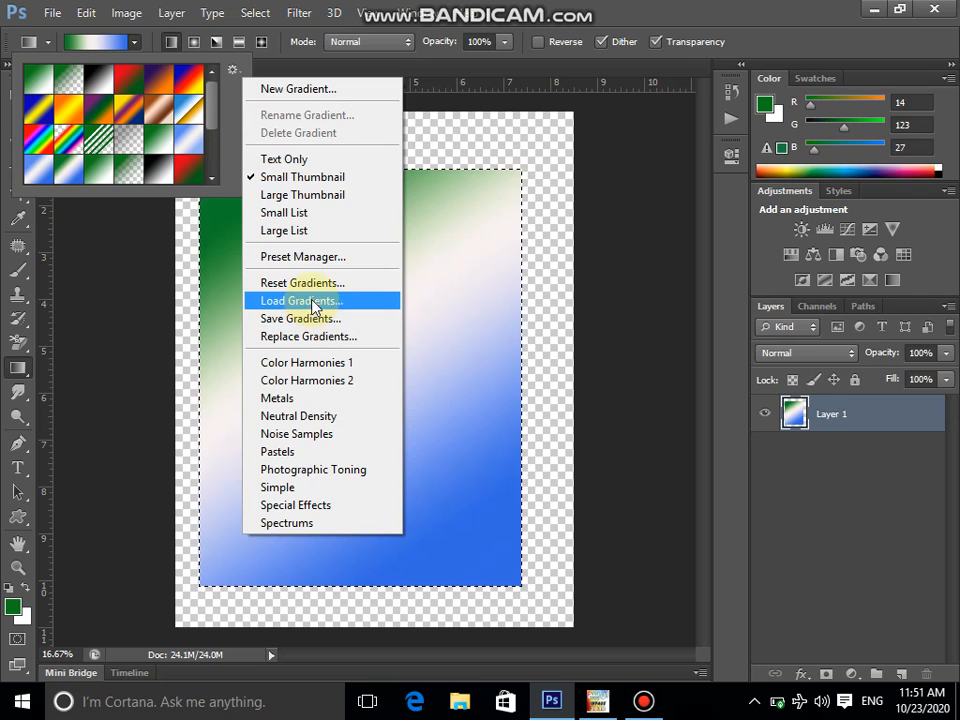
pyautogui.click(231, 118)
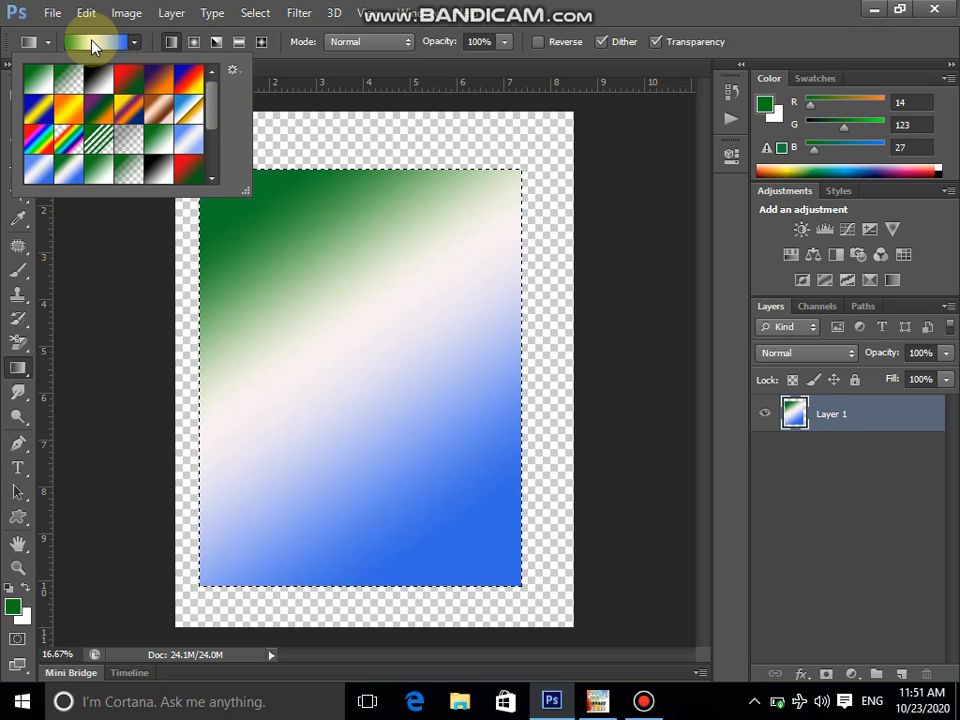
pyautogui.click(291, 261)
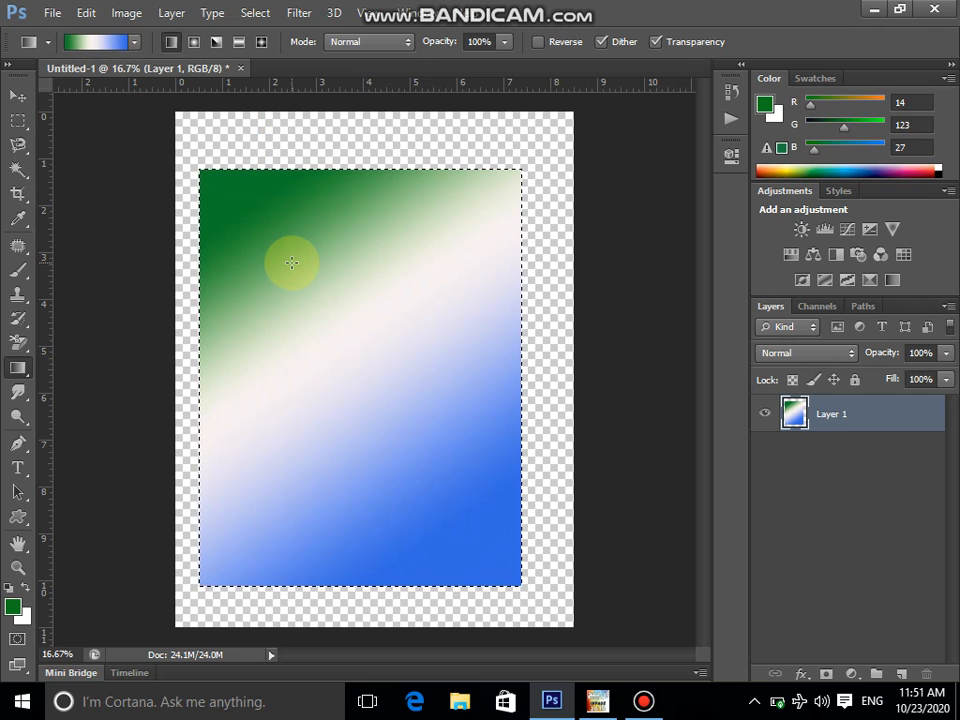
pyautogui.click(134, 42)
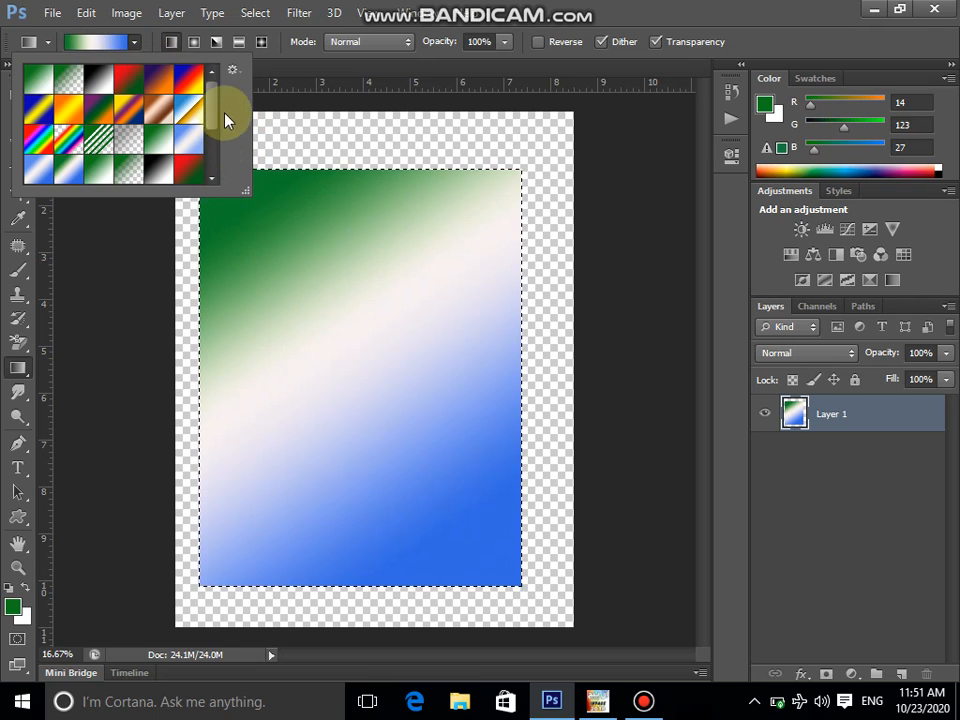
pyautogui.moveTo(214, 96)
pyautogui.mouseDown()
pyautogui.moveTo(214, 146)
pyautogui.moveTo(210, 81)
pyautogui.mouseUp()
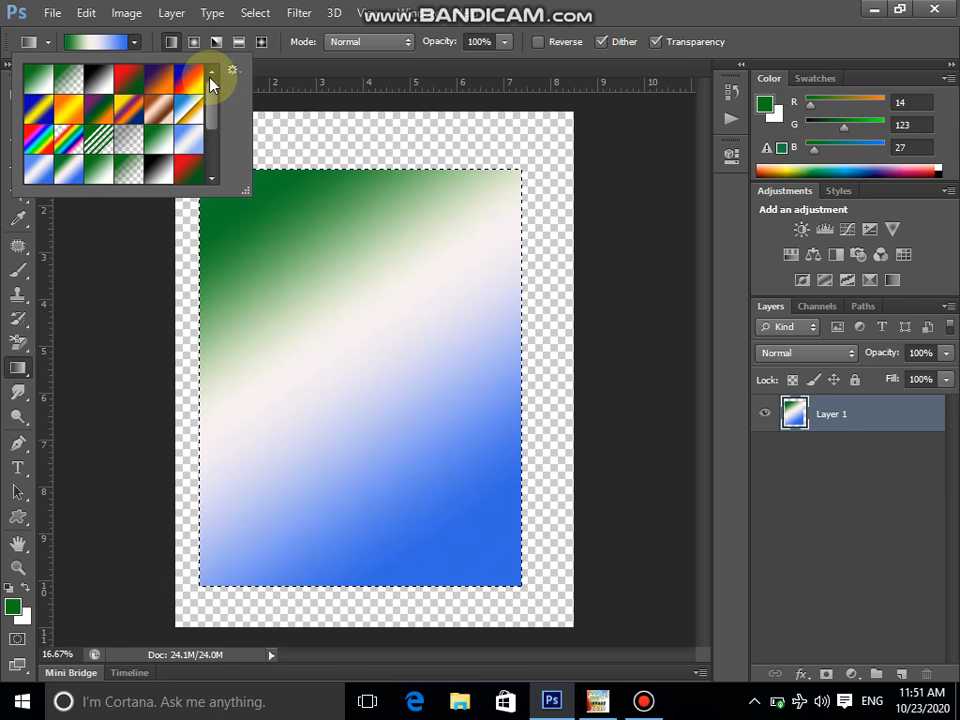
pyautogui.click(104, 42)
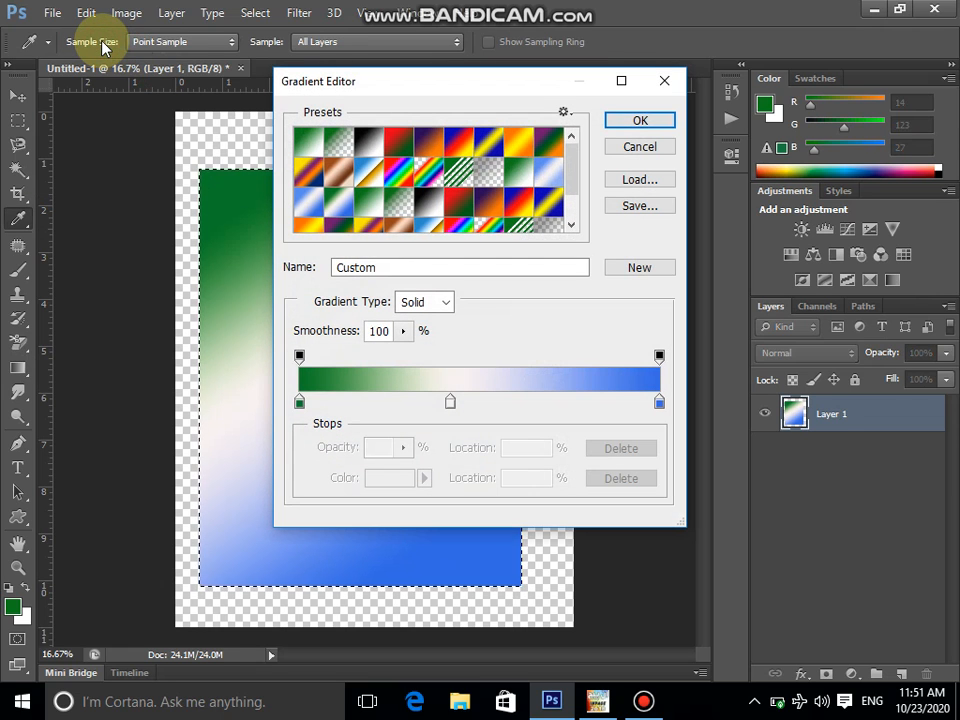
pyautogui.click(639, 158)
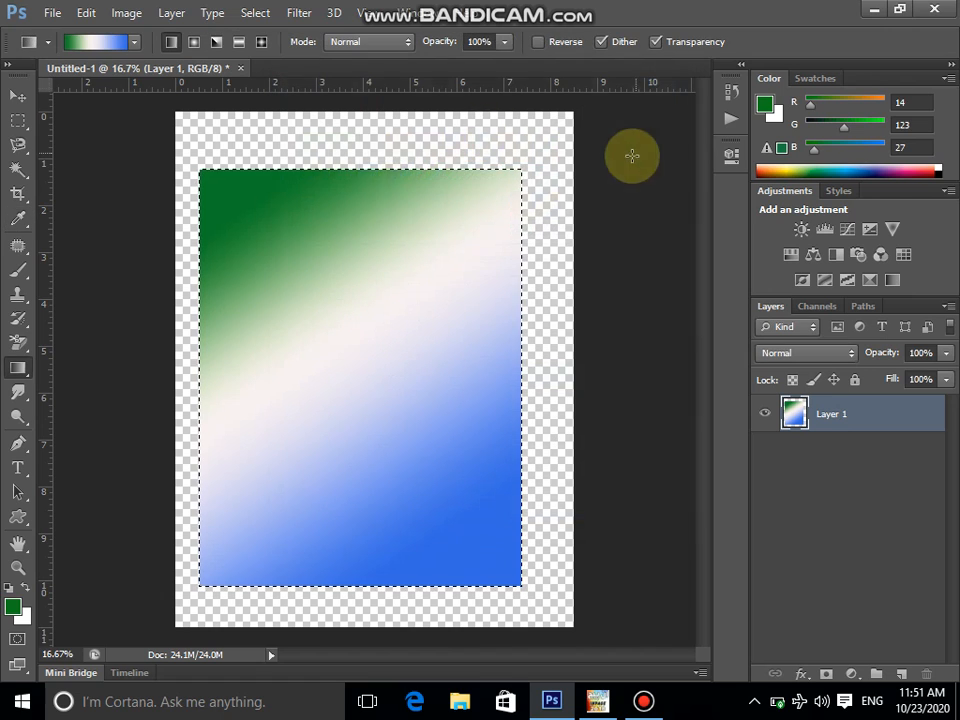
# - Open the current gradient for editing and set its start colour stop to blue 3a9ce7
pyautogui.click(98, 46)
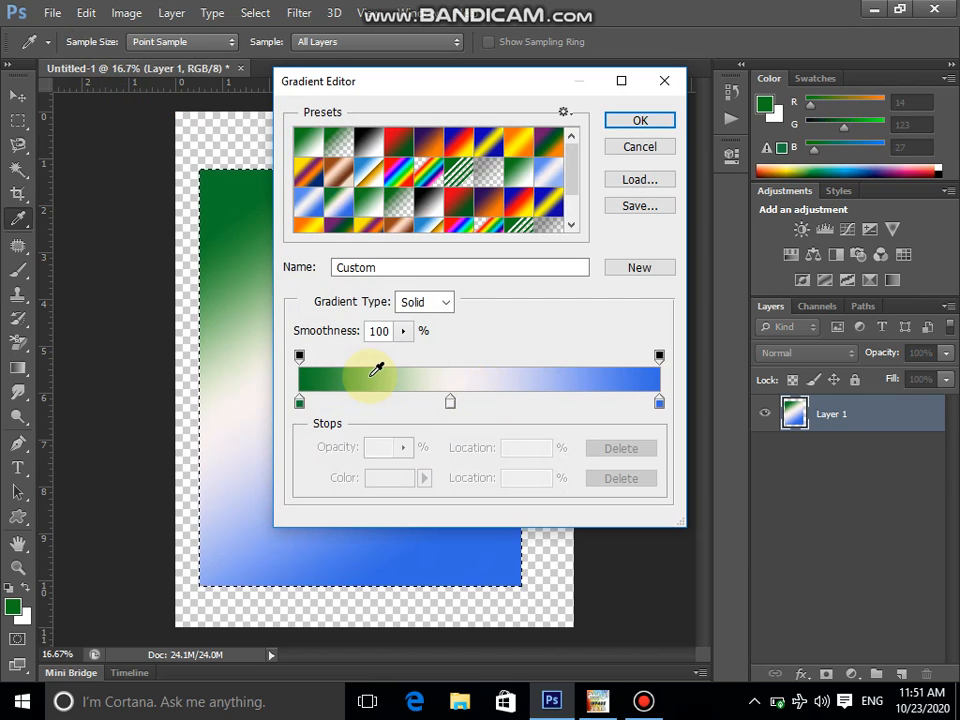
pyautogui.click(300, 403)
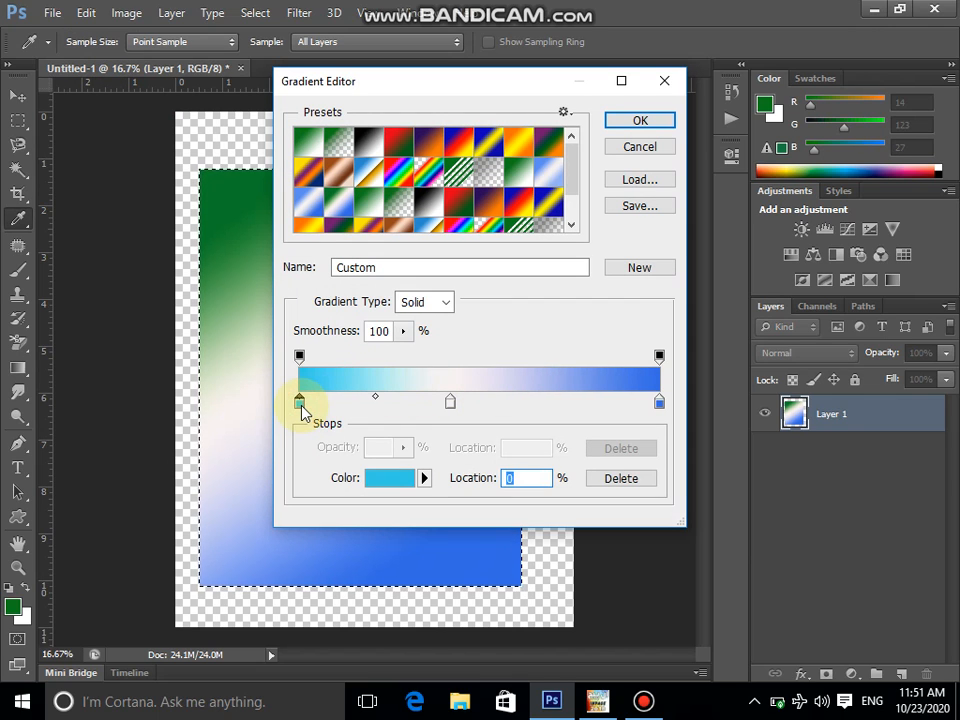
pyautogui.doubleClick(300, 403)
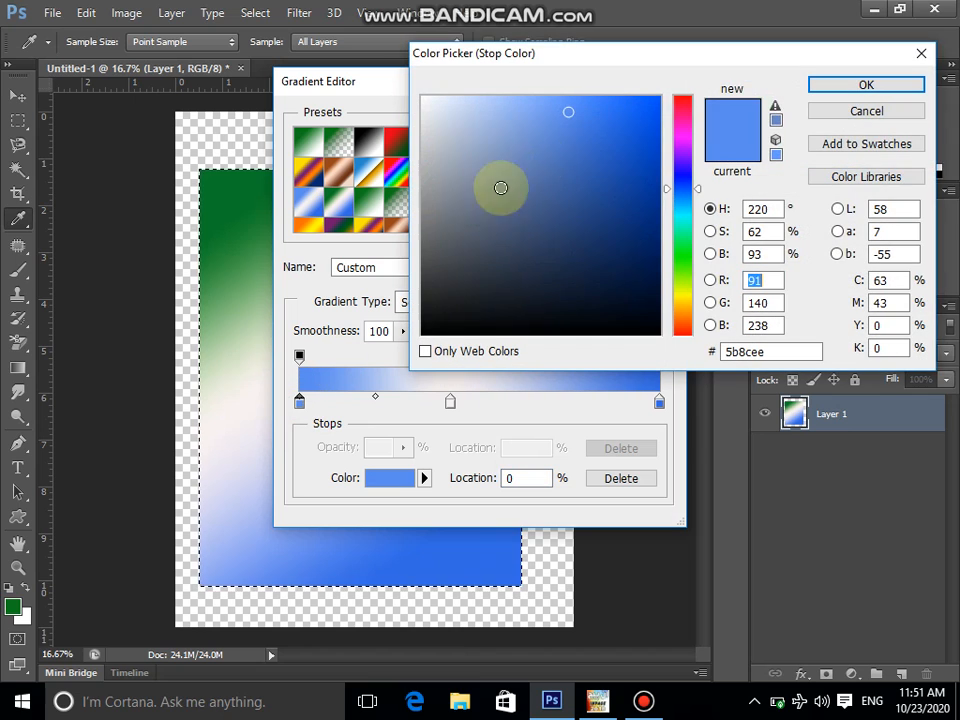
pyautogui.click(879, 116)
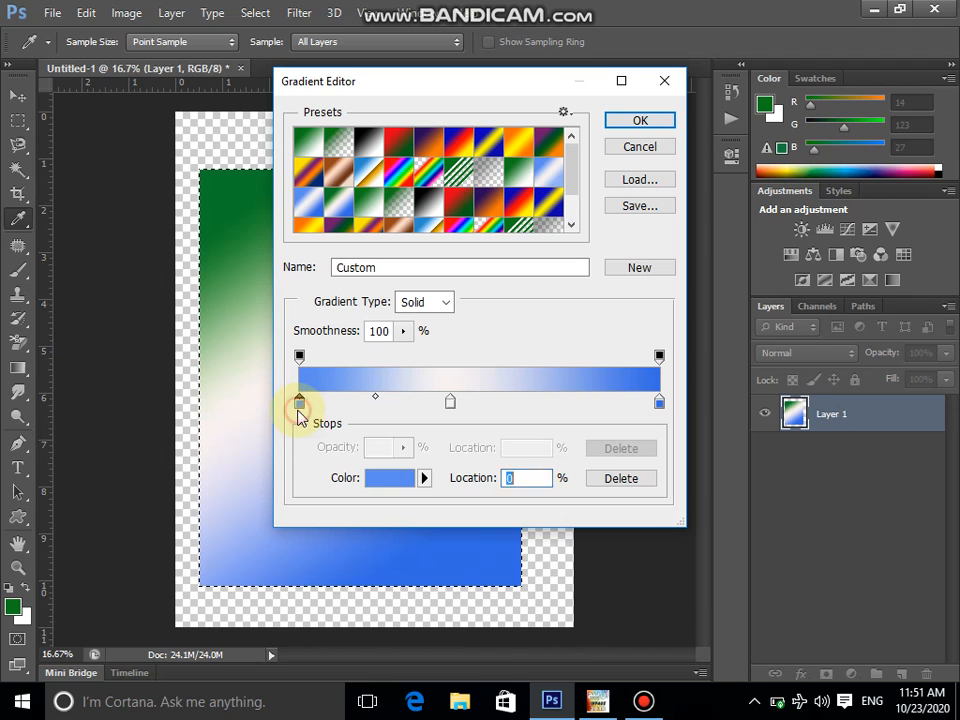
pyautogui.click(389, 479)
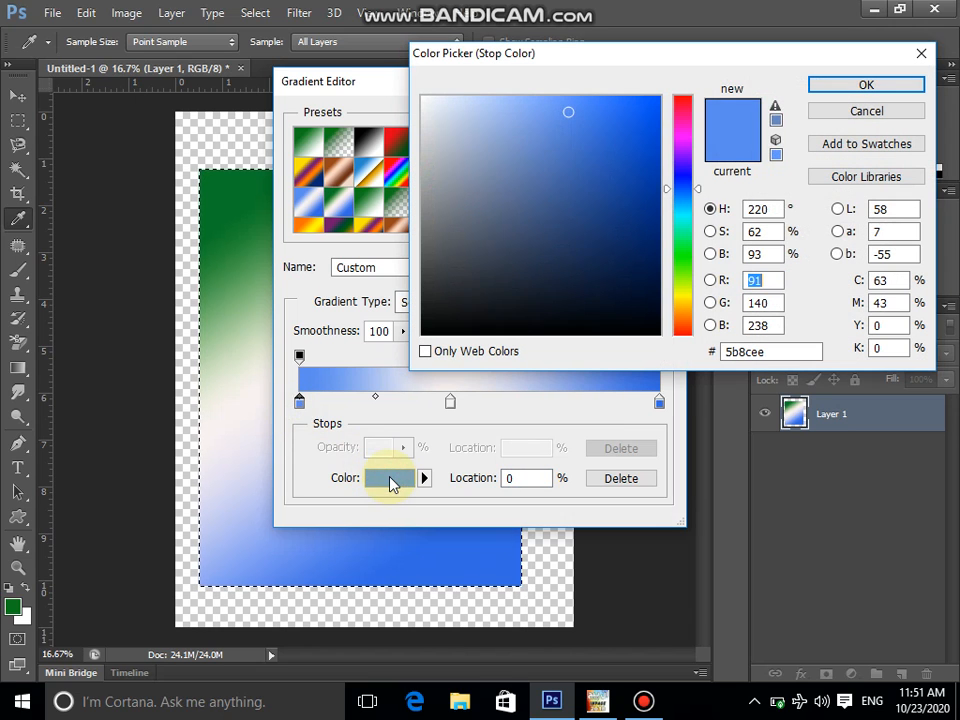
pyautogui.click(682, 229)
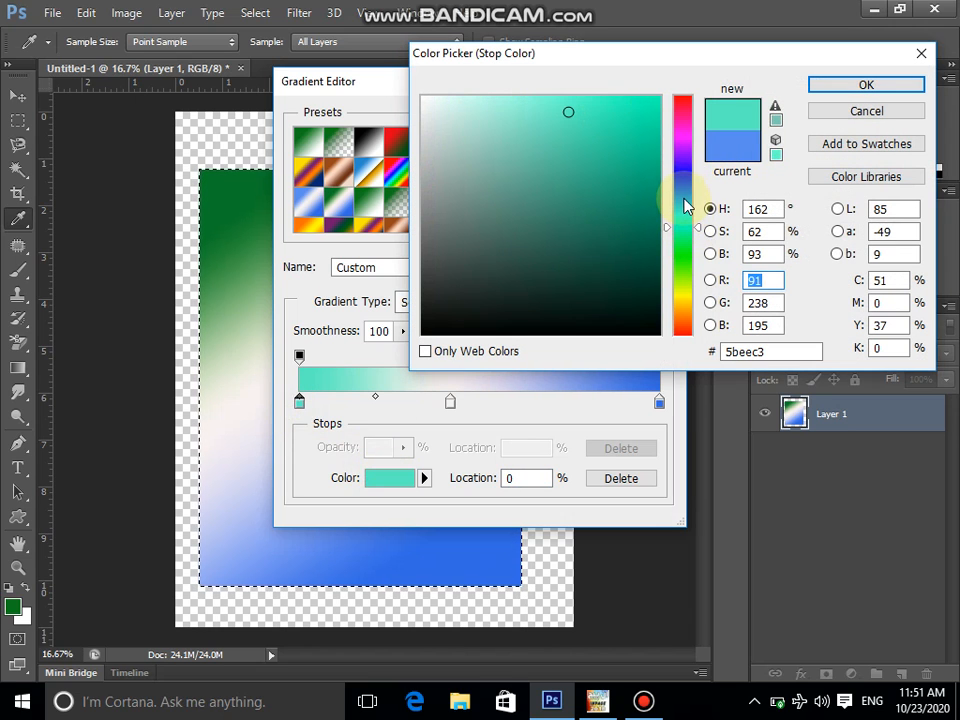
pyautogui.click(686, 199)
pyautogui.click(600, 118)
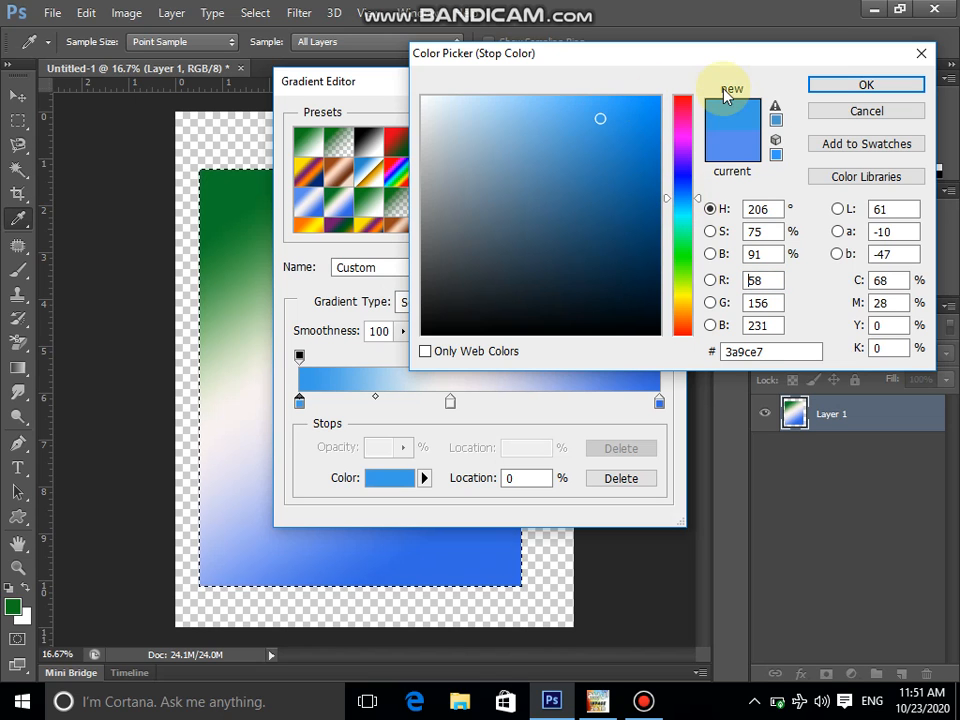
pyautogui.click(818, 84)
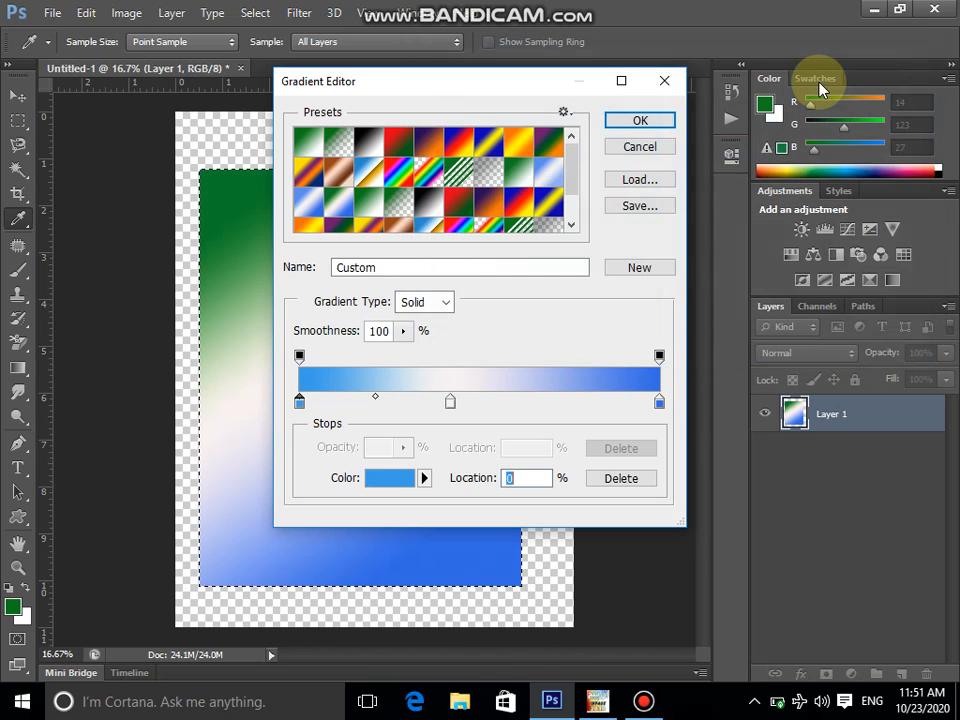
# - Set the gradient's end colour stop at location 100% to the lighter blue 5384f3
pyautogui.click(659, 403)
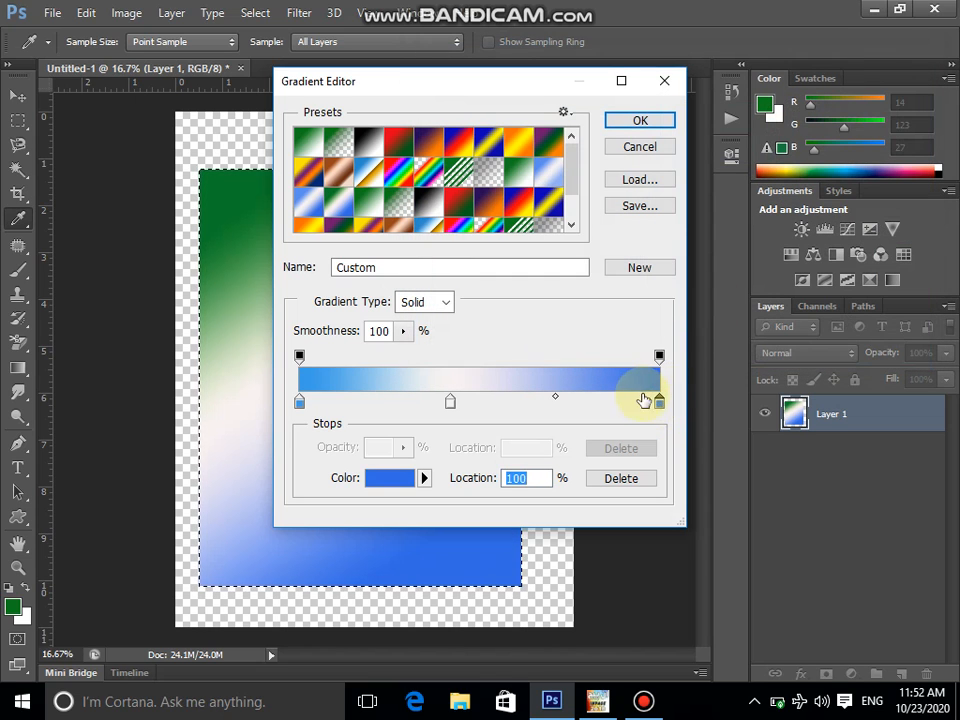
pyautogui.doubleClick(659, 403)
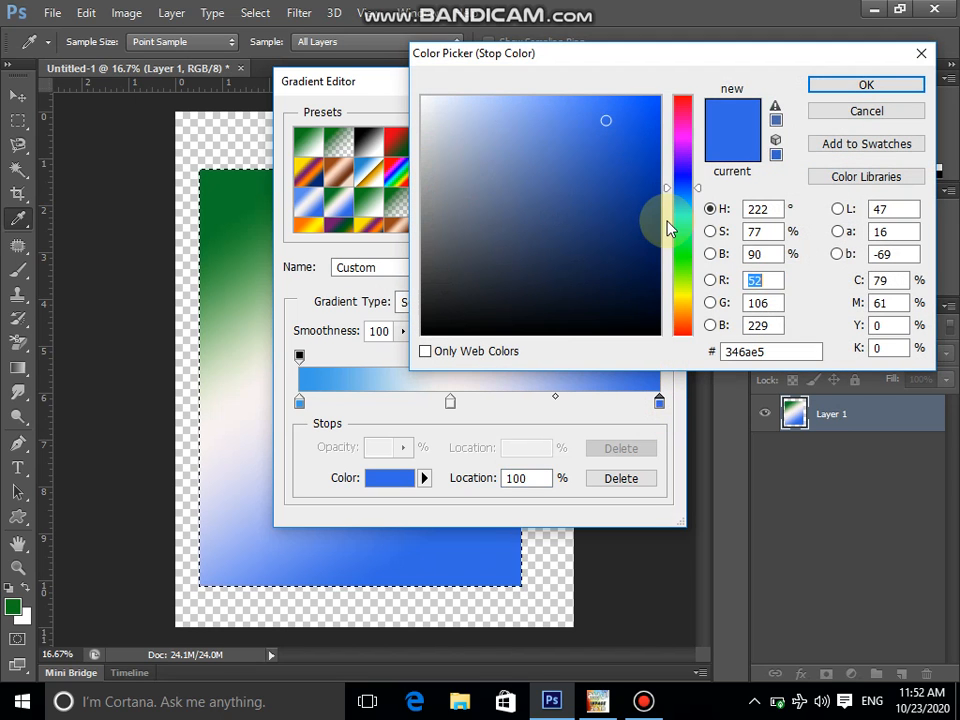
pyautogui.click(578, 106)
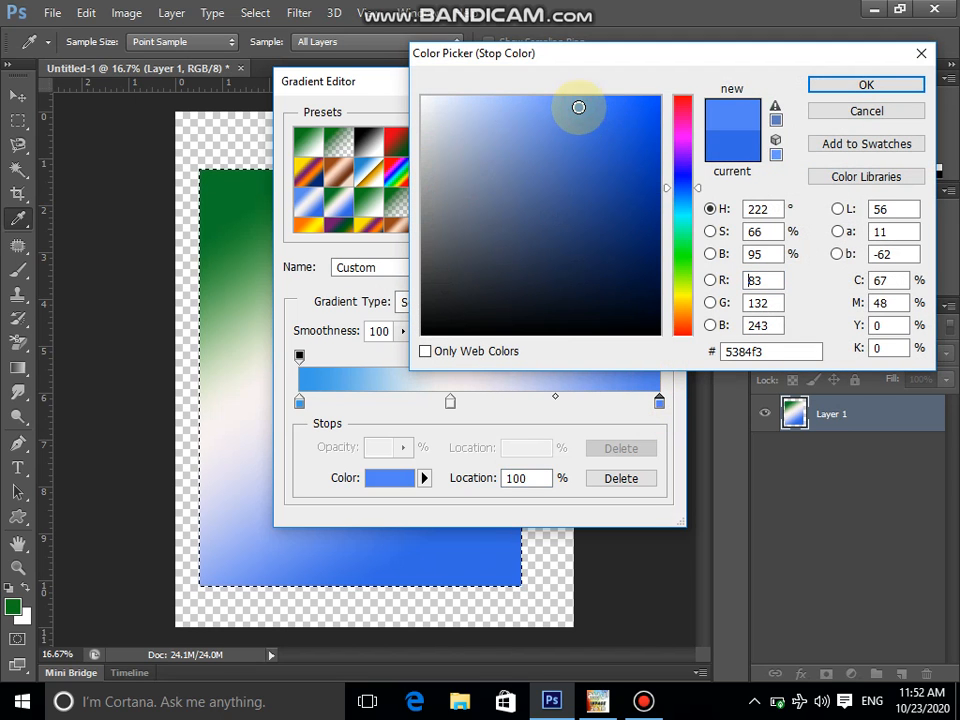
pyautogui.click(818, 87)
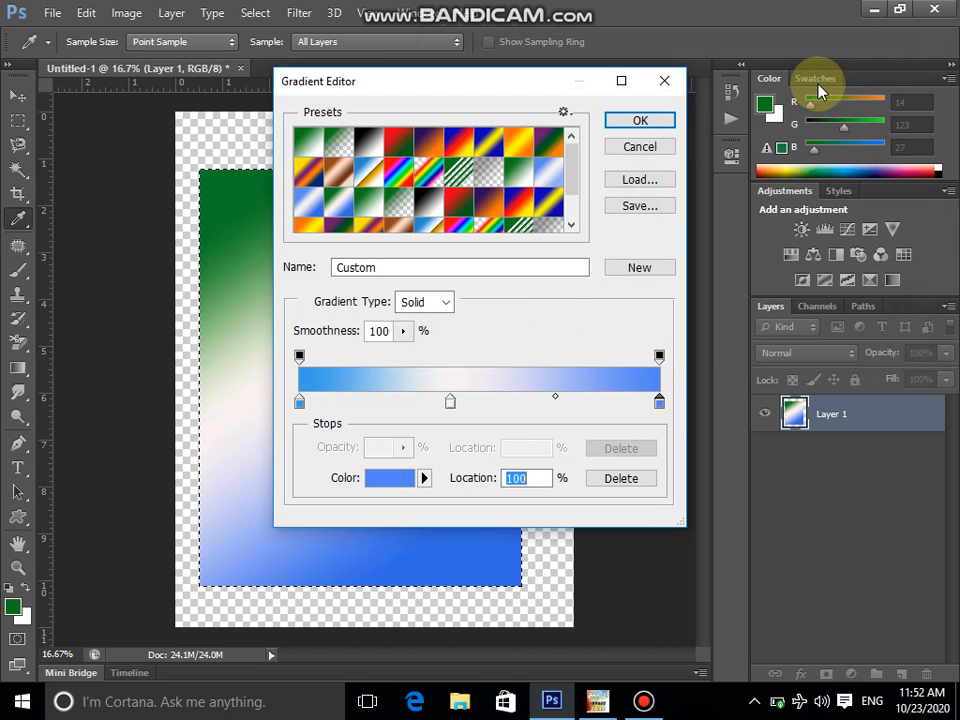
# - Recolour the gradient's start stop at location 0% to green 1db23d
pyautogui.doubleClick(298, 406)
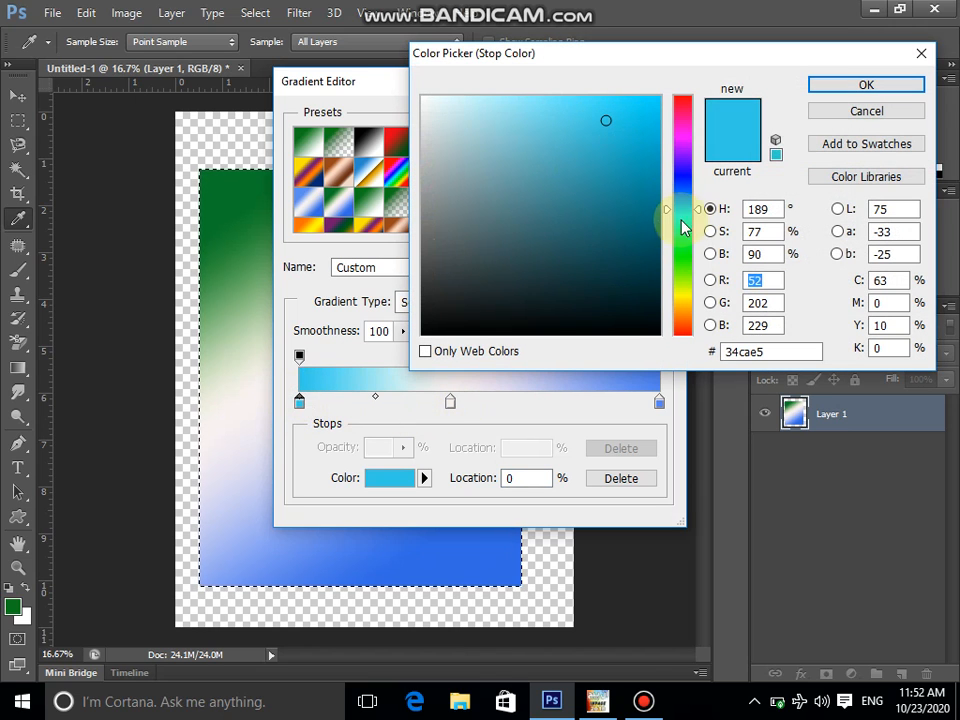
pyautogui.click(680, 248)
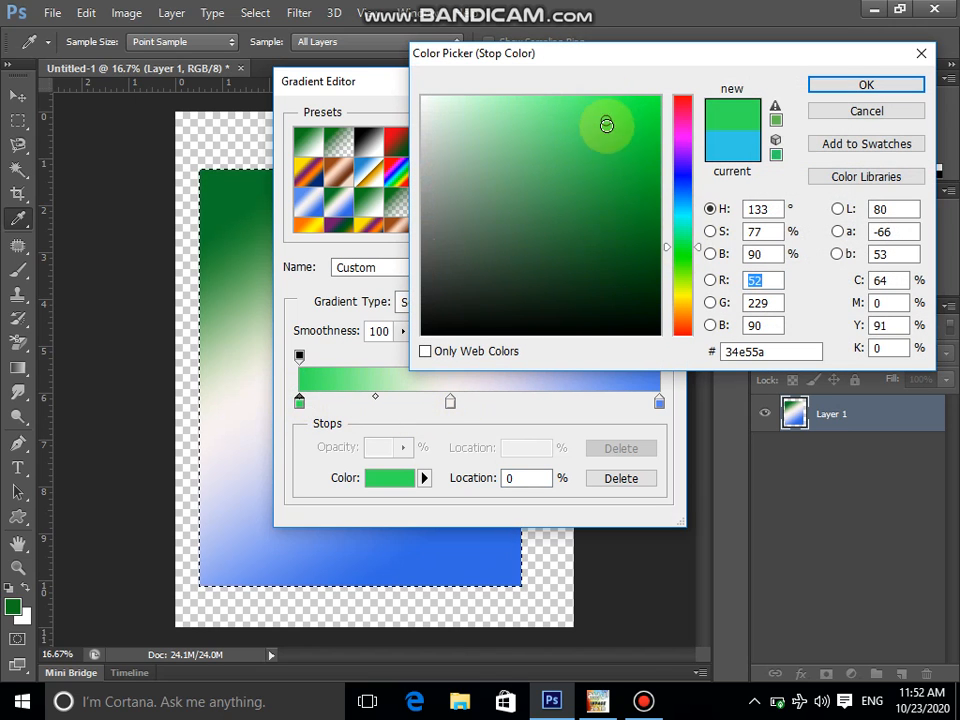
pyautogui.click(620, 168)
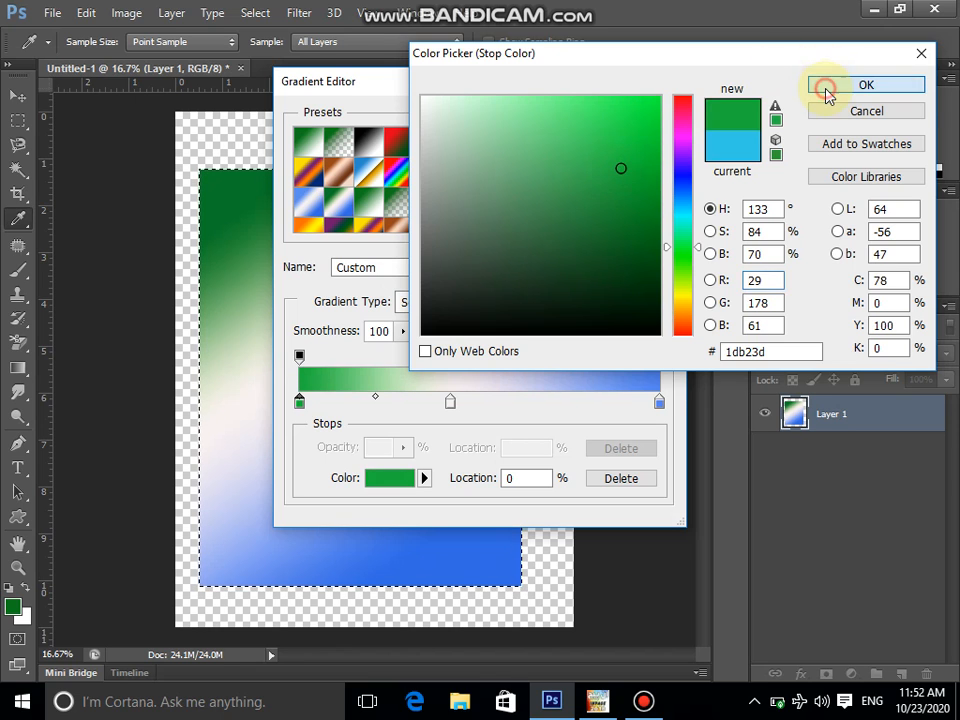
pyautogui.click(825, 93)
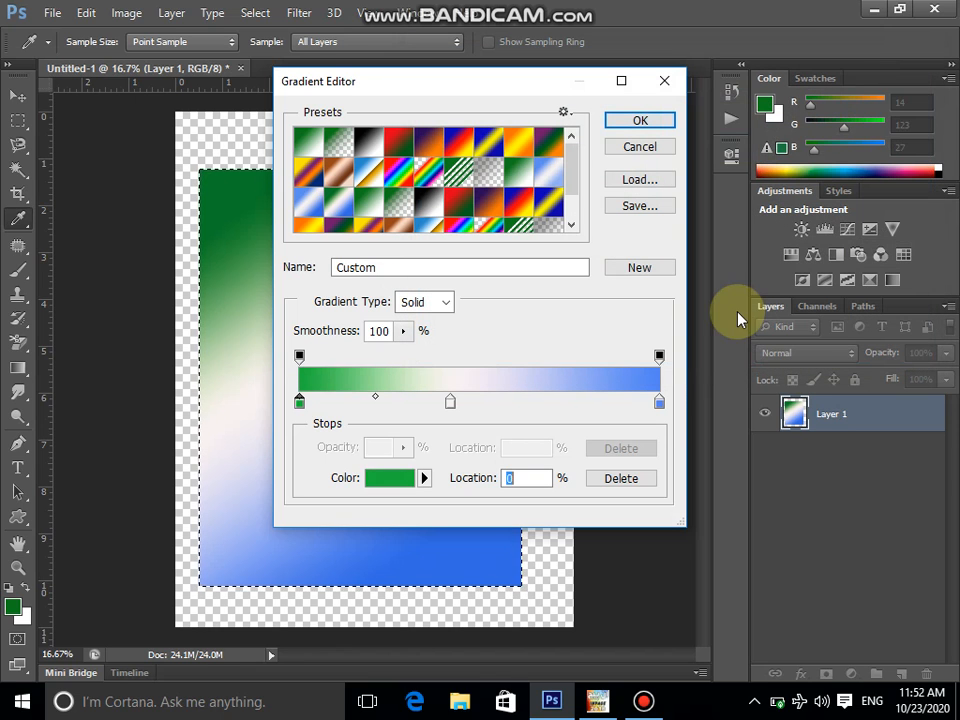
# - Recolour the gradient's end stop at location 100% to a medium green
pyautogui.doubleClick(662, 405)
pyautogui.click(684, 262)
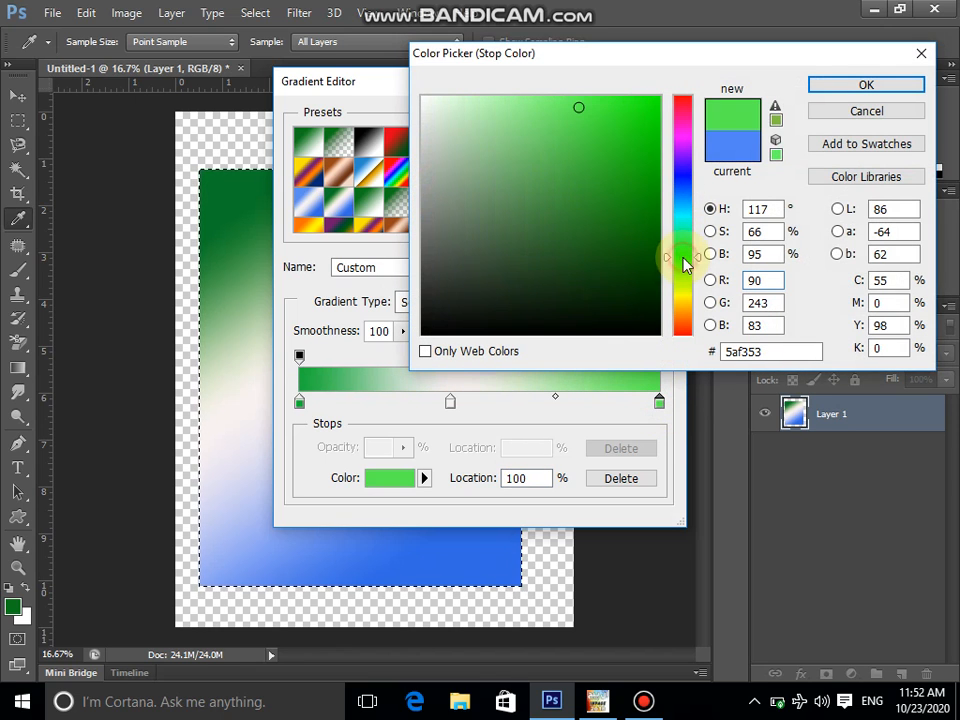
pyautogui.click(621, 154)
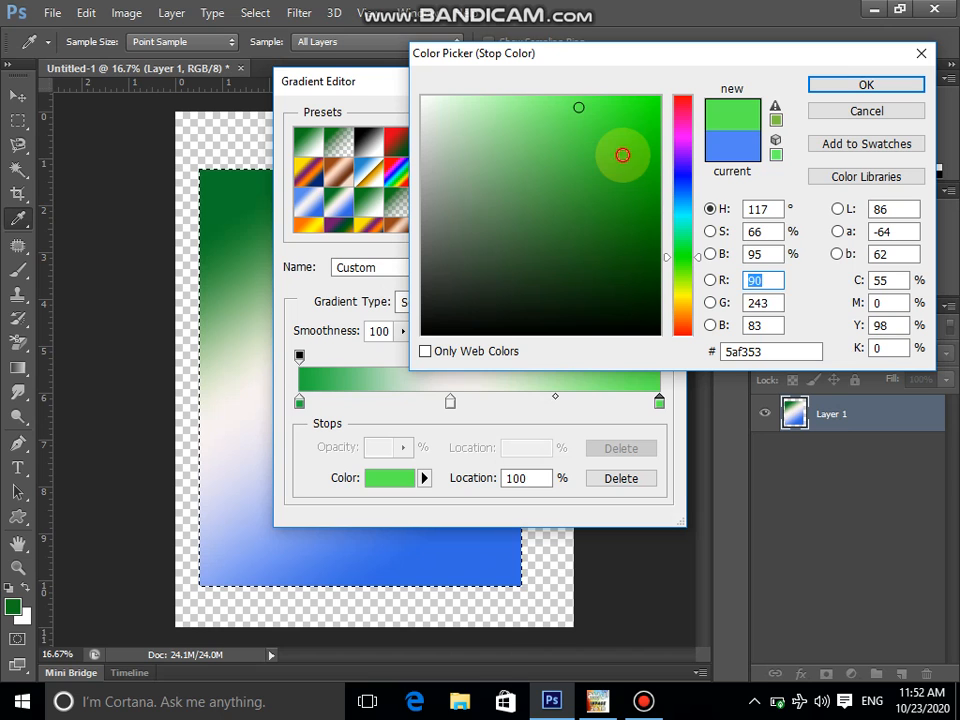
pyautogui.click(826, 86)
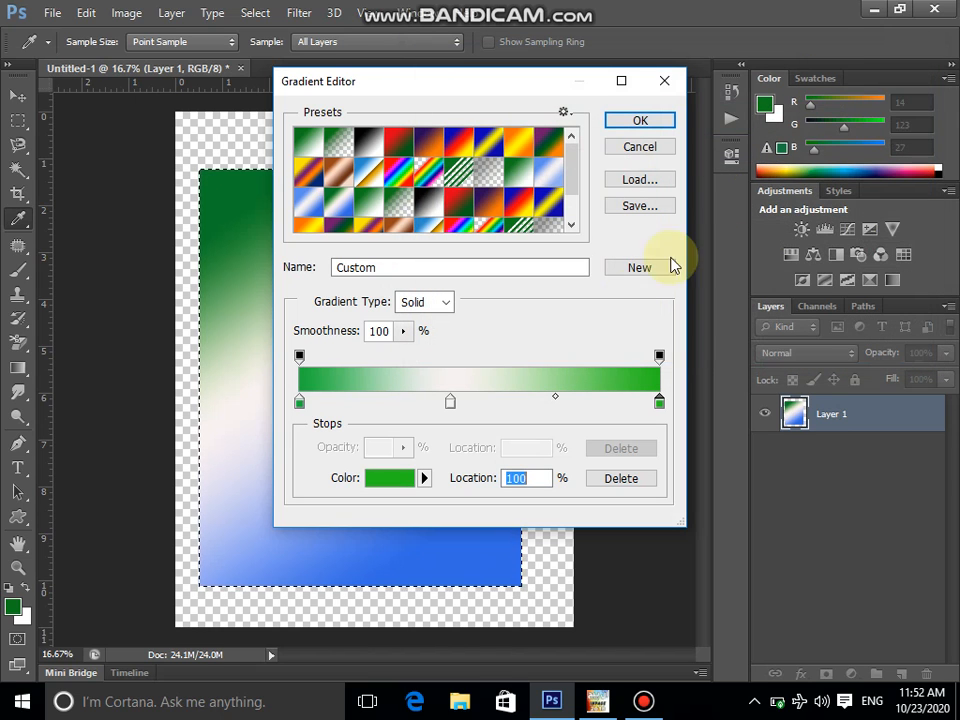
# - Set the middle colour stop to pale pink-grey f0e7e8, add the gradient as a new preset and accept it
pyautogui.click(451, 405)
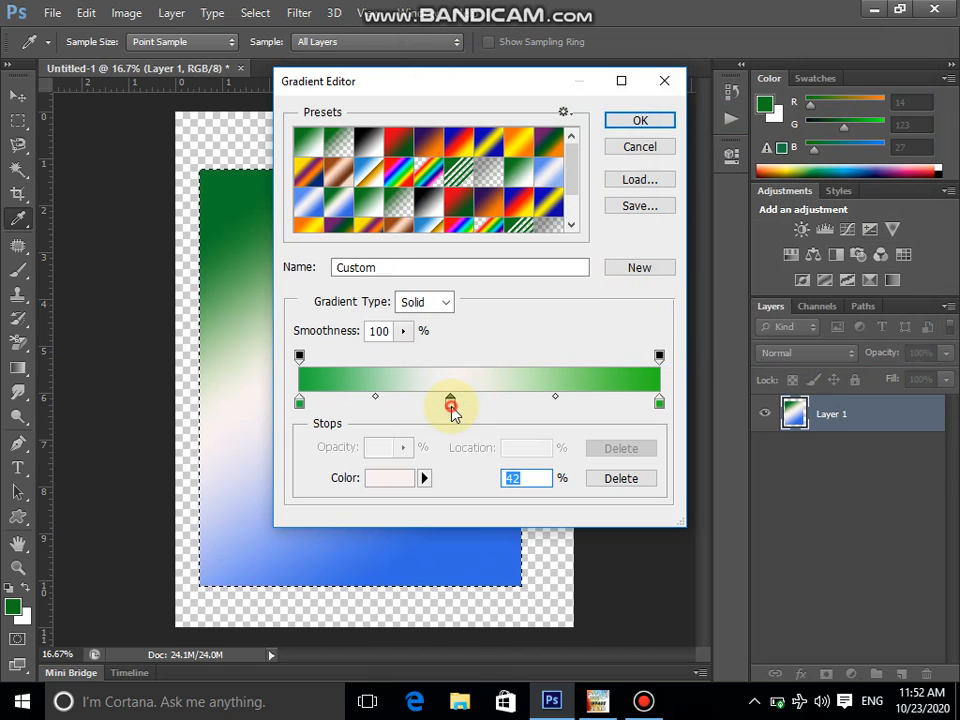
pyautogui.doubleClick(451, 405)
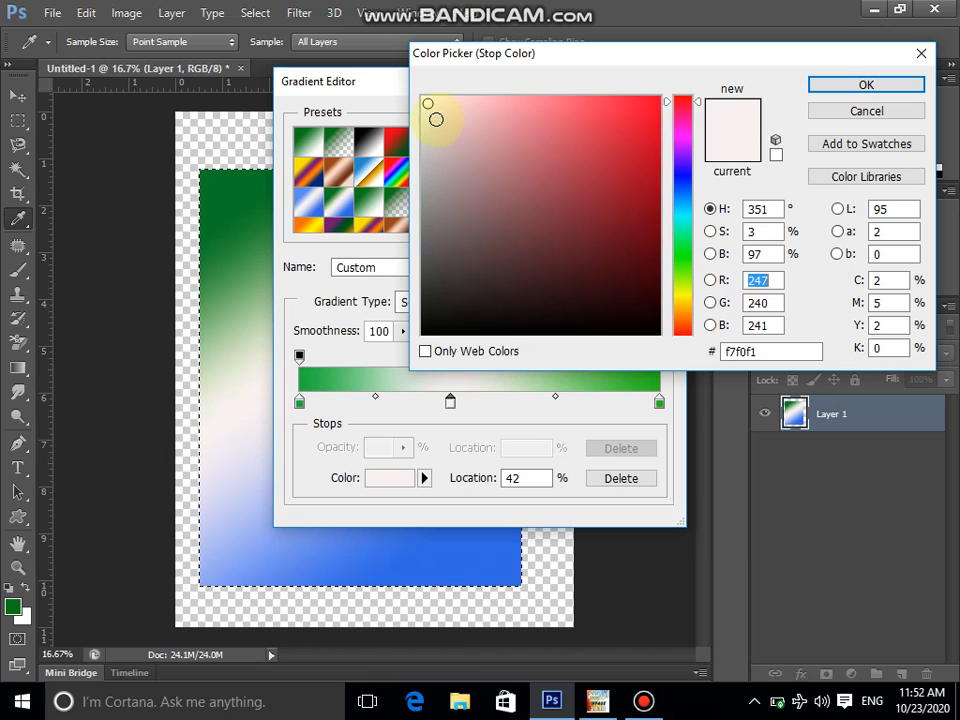
pyautogui.click(431, 108)
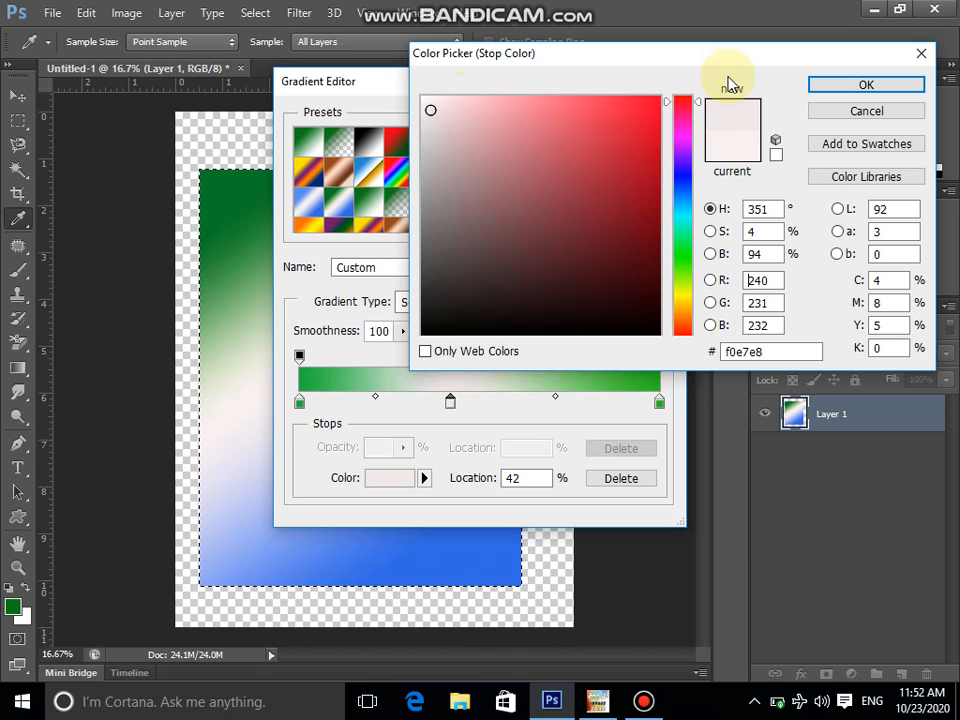
pyautogui.click(842, 86)
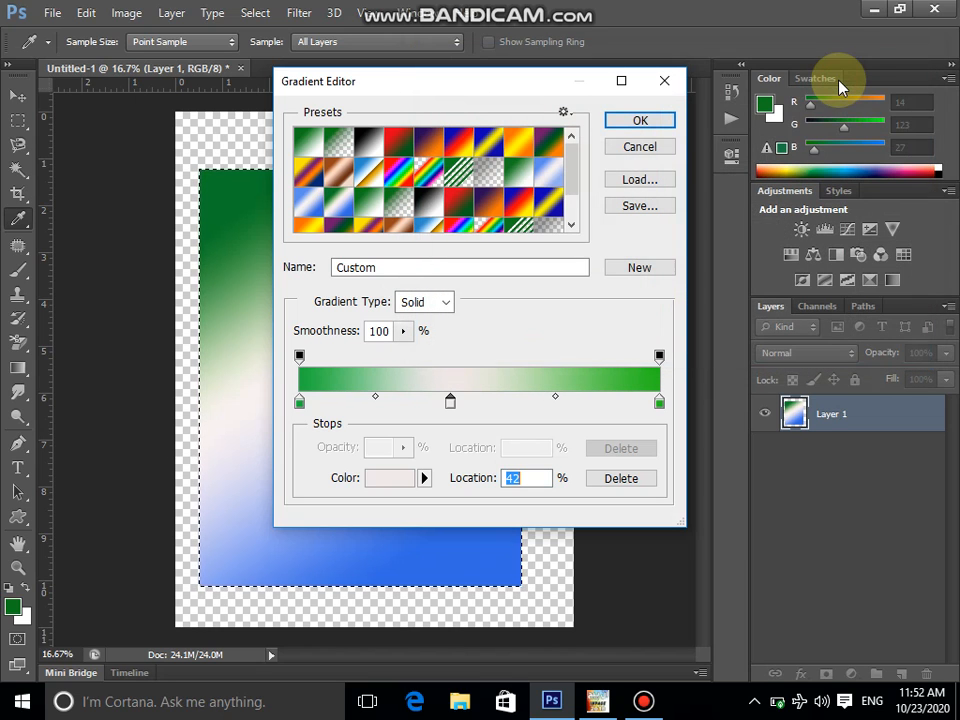
pyautogui.click(637, 268)
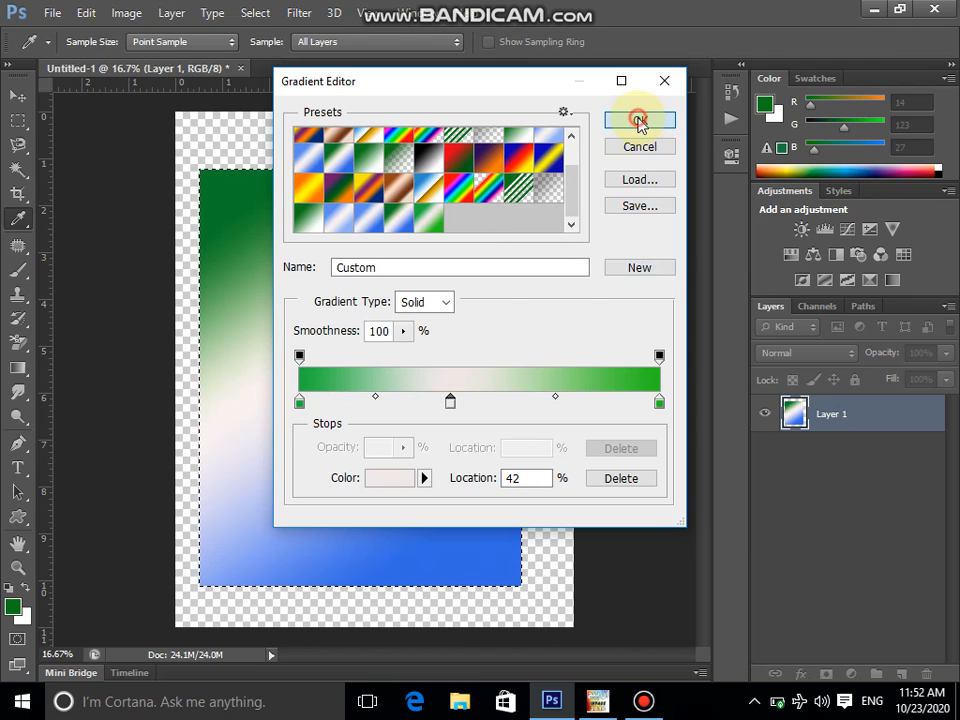
pyautogui.click(640, 122)
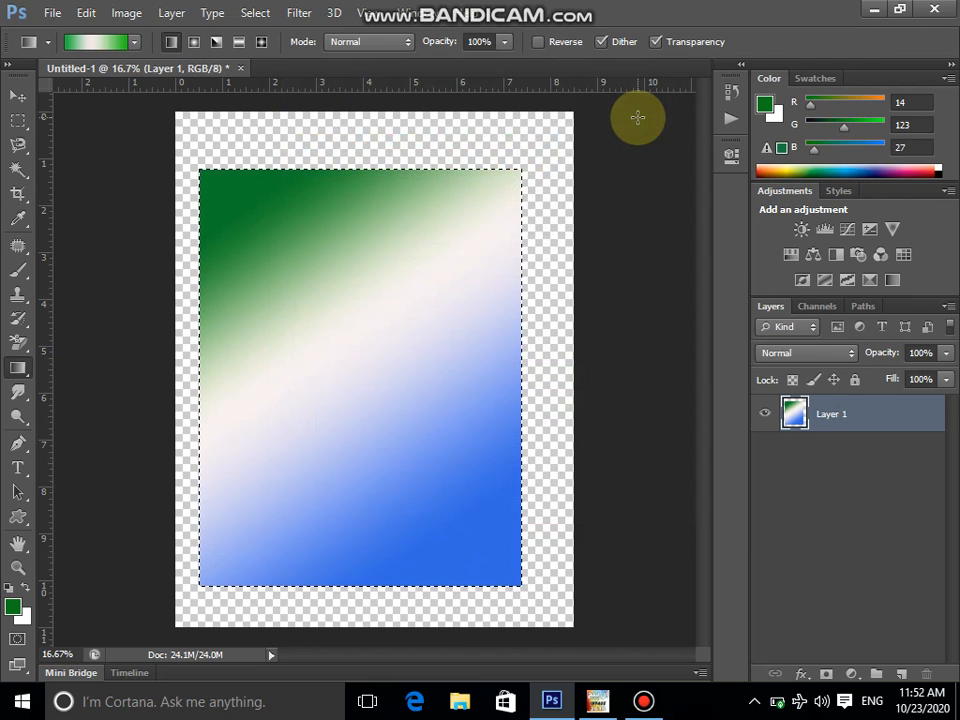
# - Fill the selection with the new green-white-green gradient from left to right, and refill it diagonally from upper left to lower right
pyautogui.click(134, 42)
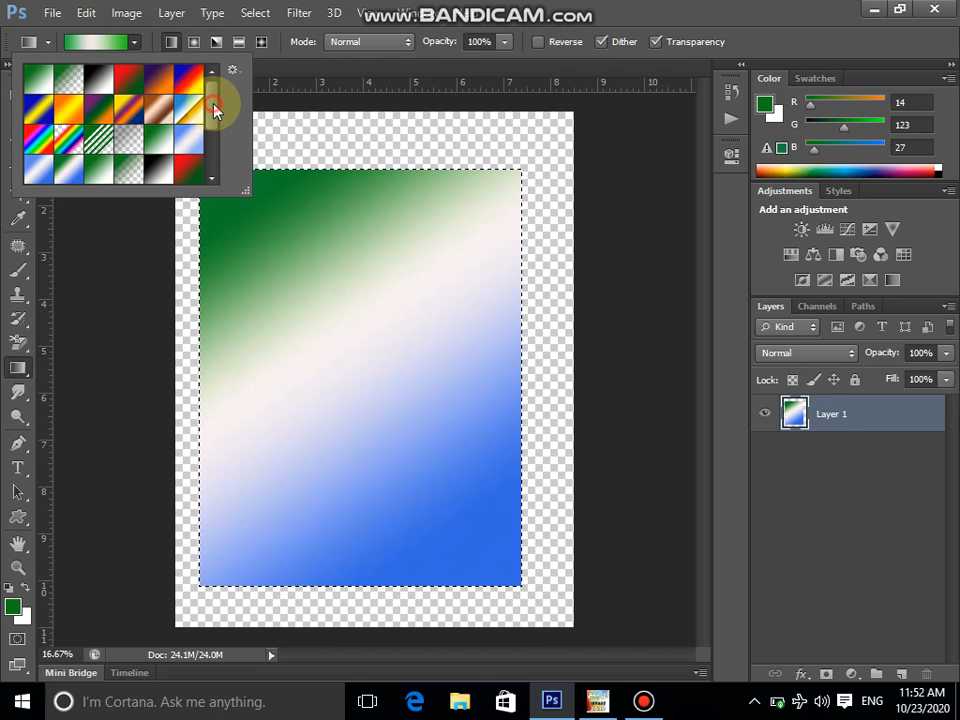
pyautogui.moveTo(215, 110); pyautogui.dragTo(218, 154)
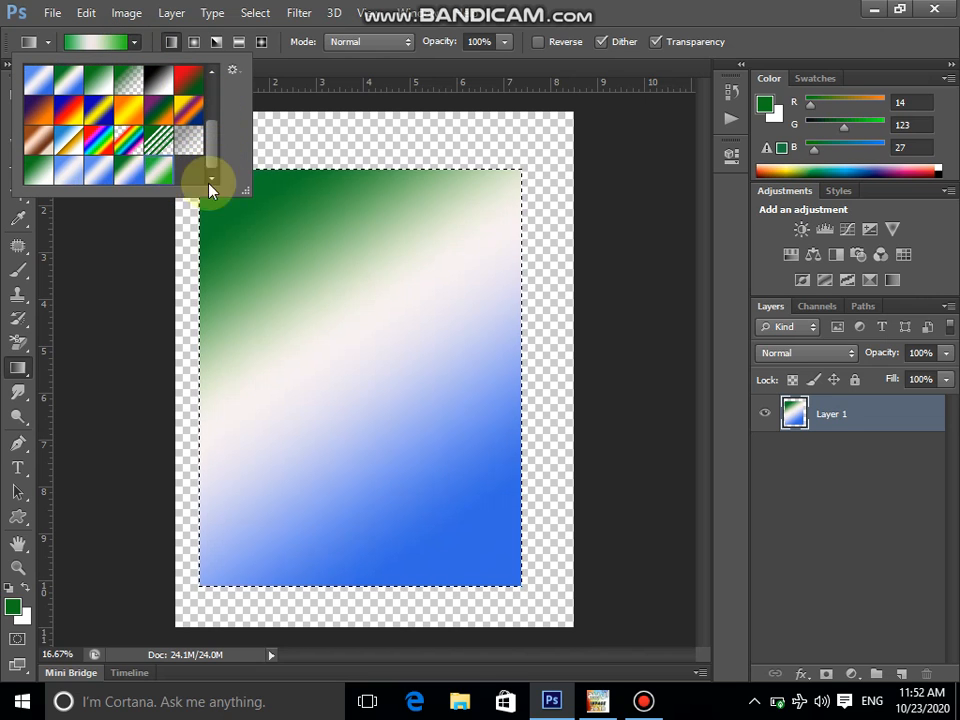
pyautogui.click(213, 338)
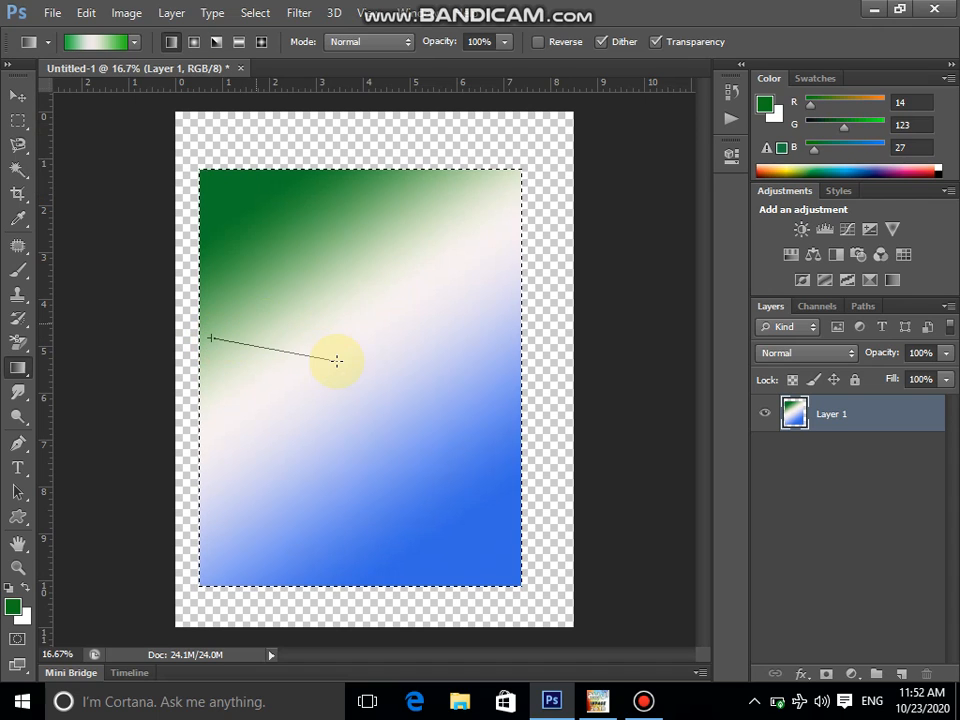
pyautogui.moveTo(441, 342); pyautogui.dragTo(441, 341)
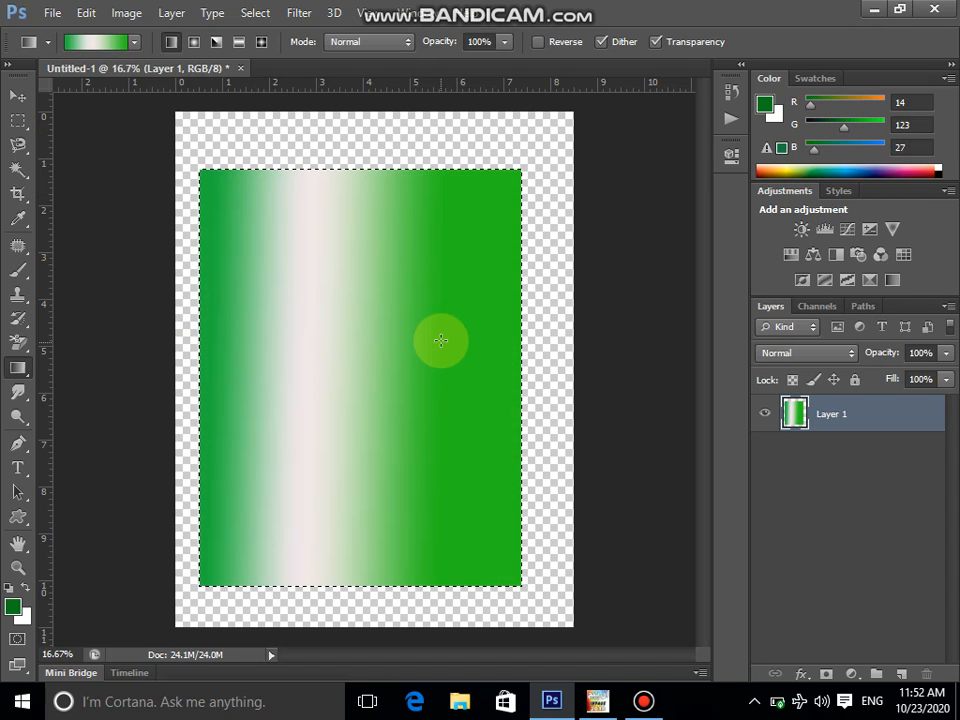
pyautogui.moveTo(271, 207); pyautogui.dragTo(271, 207)
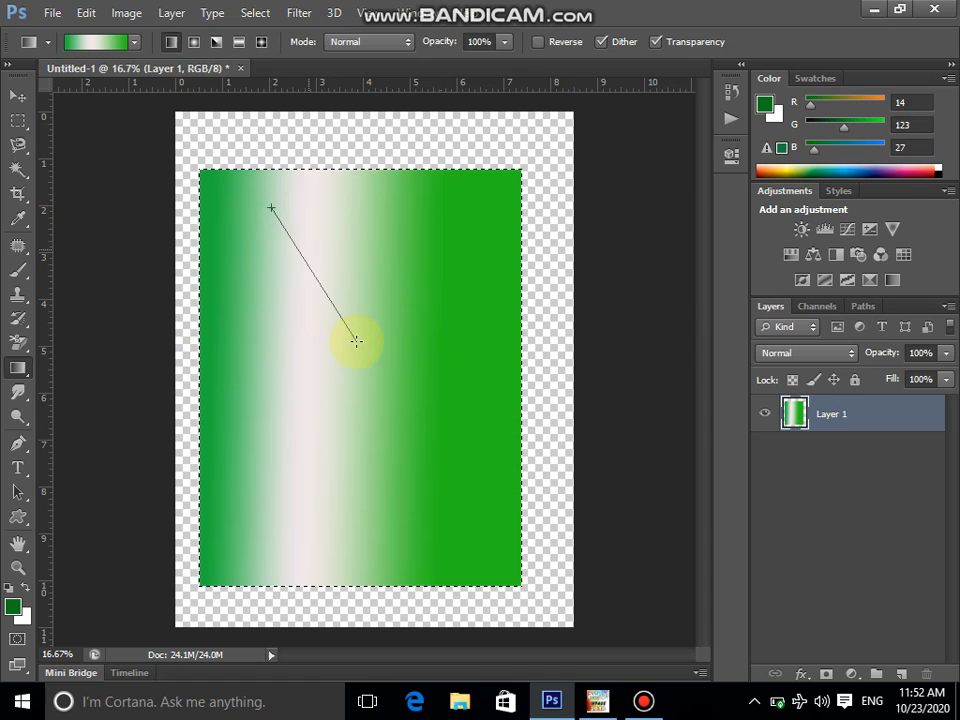
pyautogui.moveTo(424, 443); pyautogui.dragTo(424, 443)
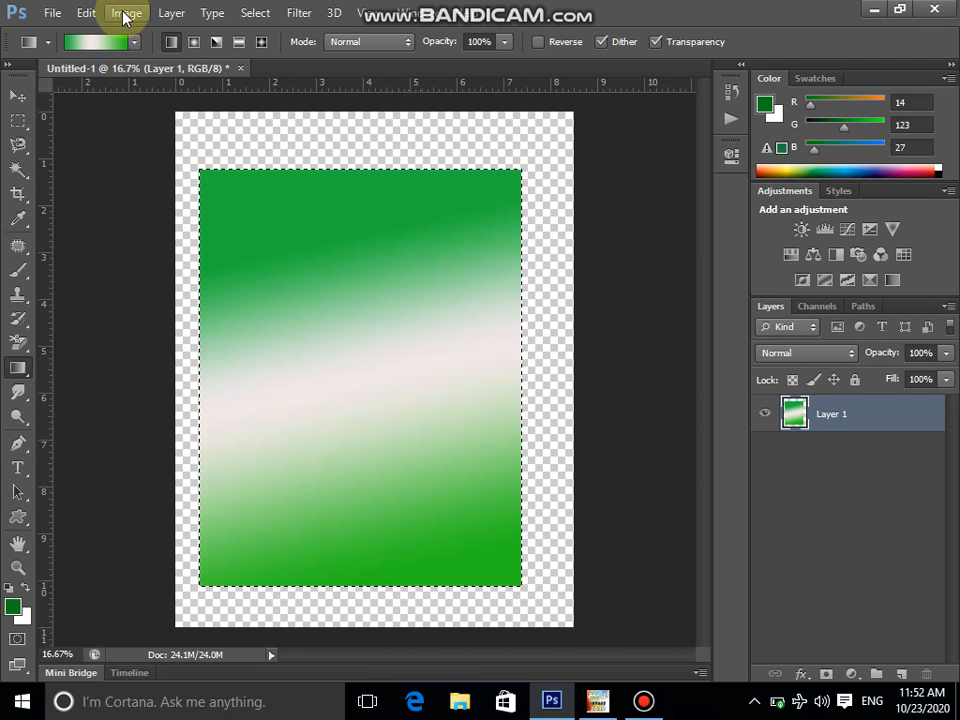
# - Choose the light blue-white-blue preset and fill the selection with it diagonally from near the upper edge to near the lower edge
pyautogui.click(136, 42)
pyautogui.click(213, 181)
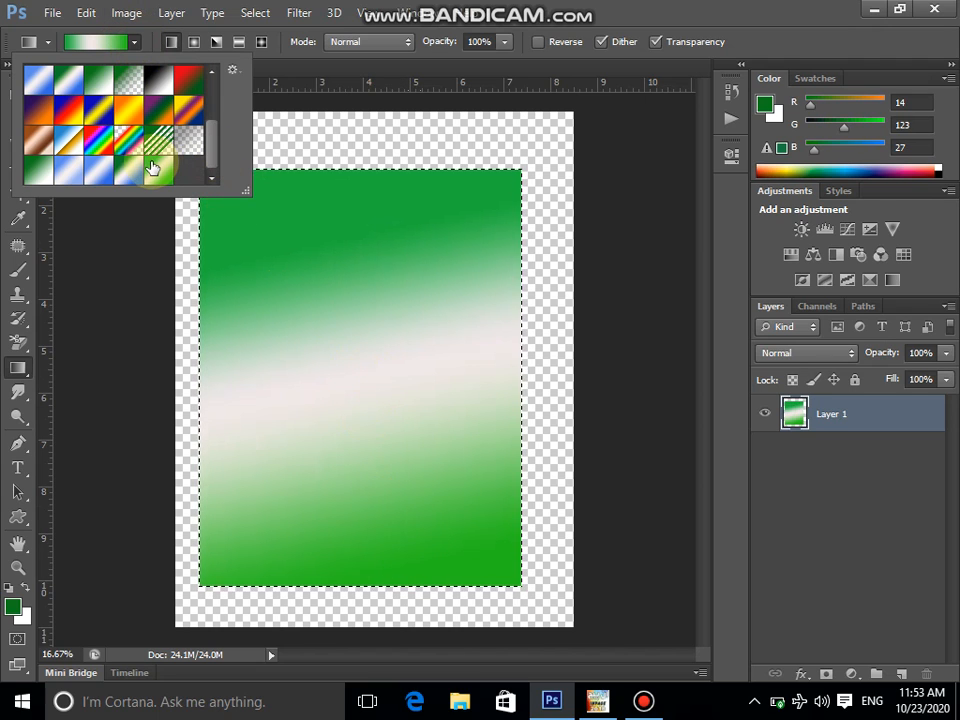
pyautogui.click(104, 172)
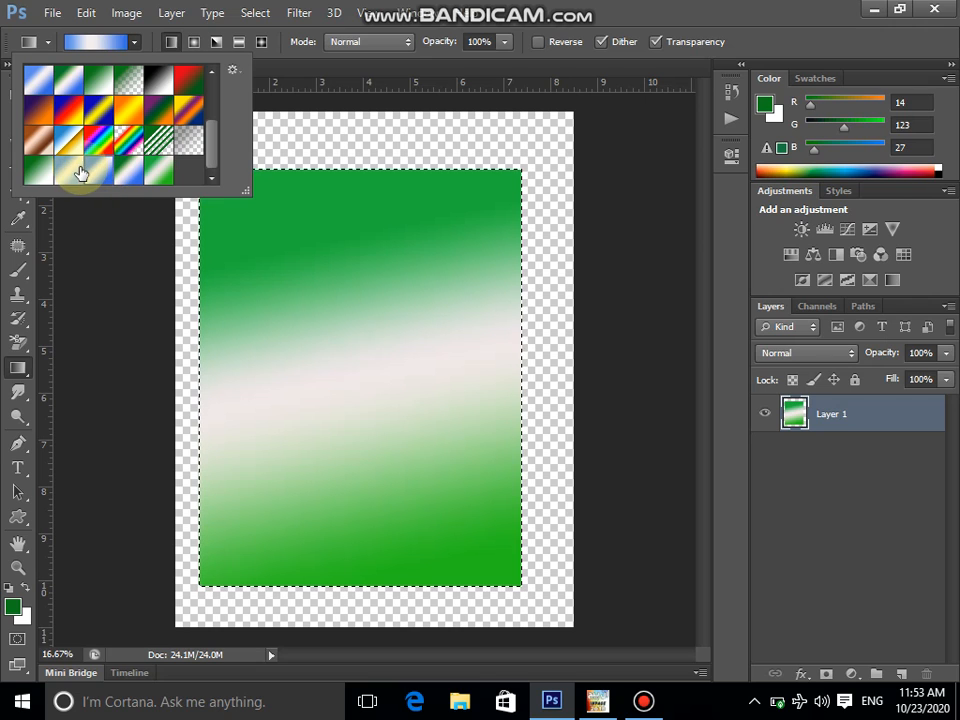
pyautogui.click(281, 190)
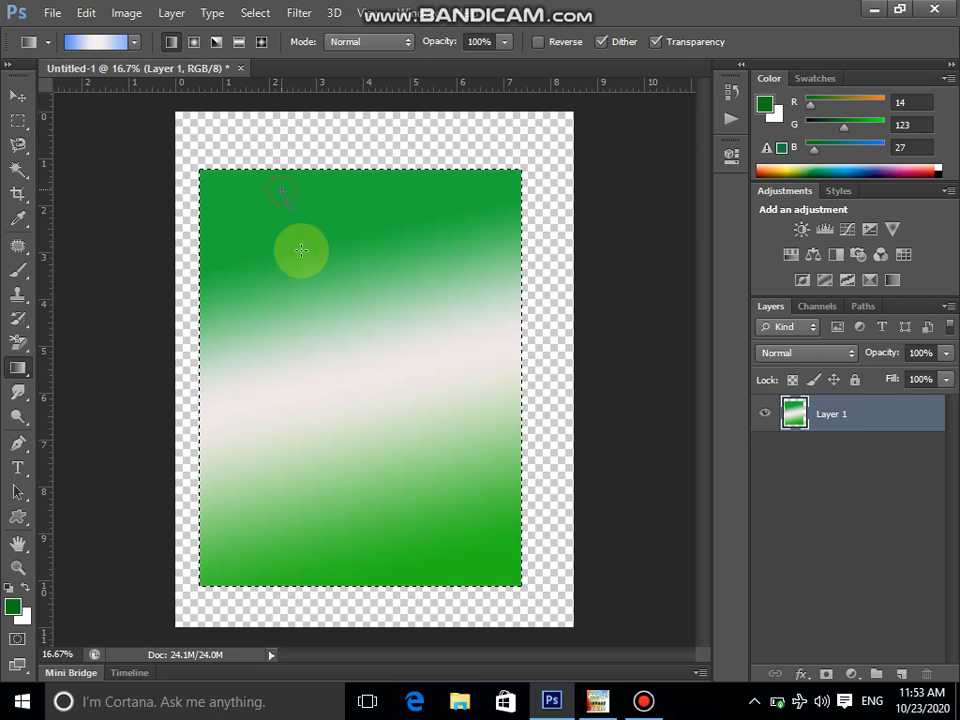
pyautogui.moveTo(415, 510); pyautogui.dragTo(415, 510)
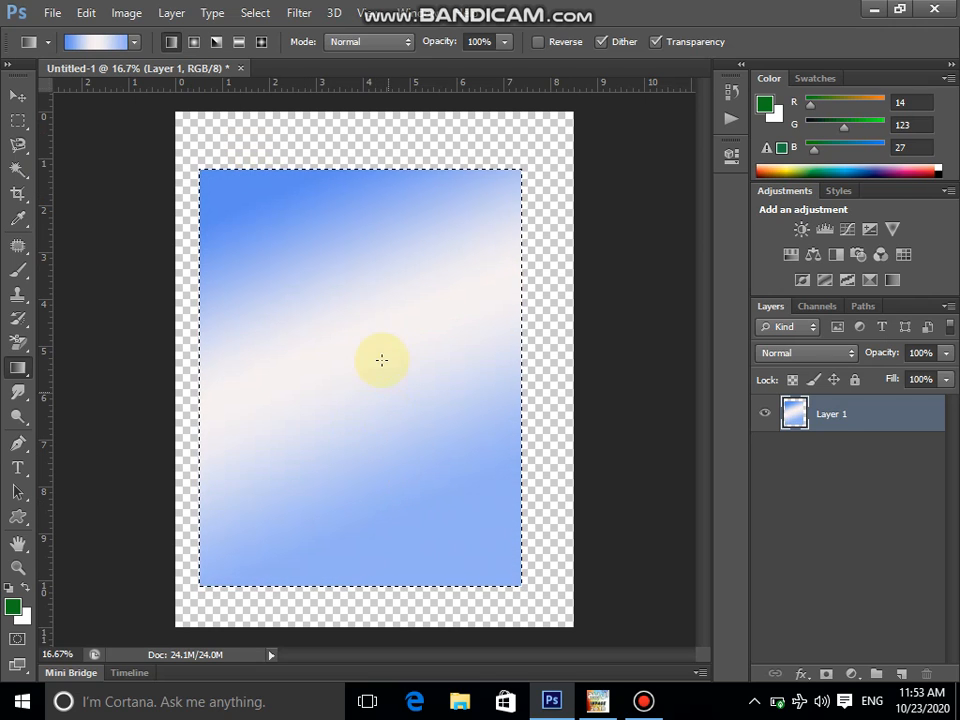
pyautogui.click(196, 42)
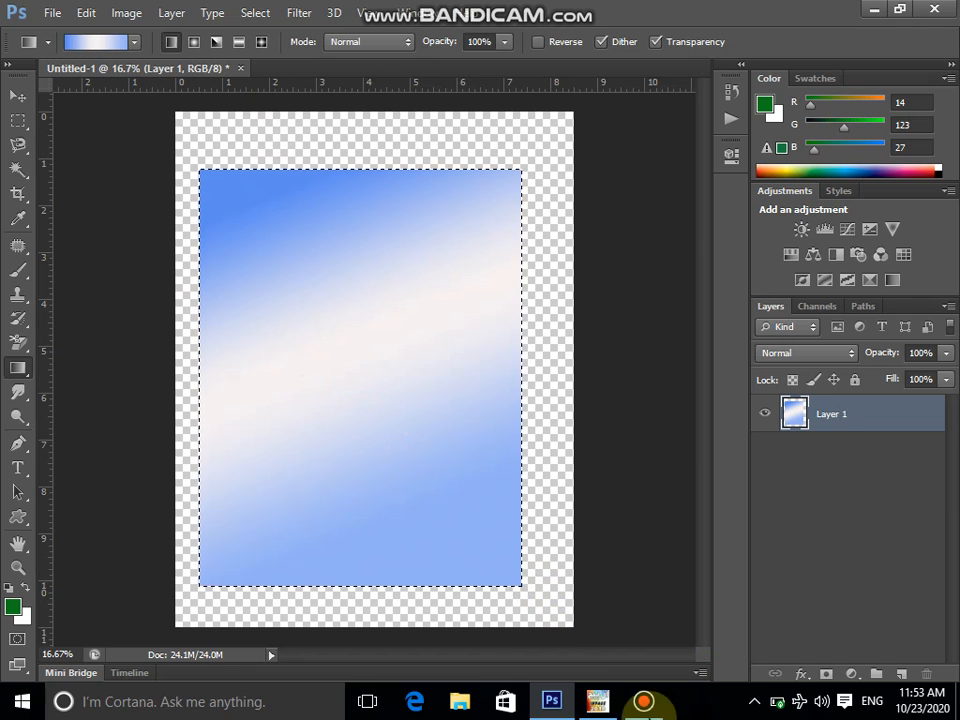
pyautogui.click(643, 701)
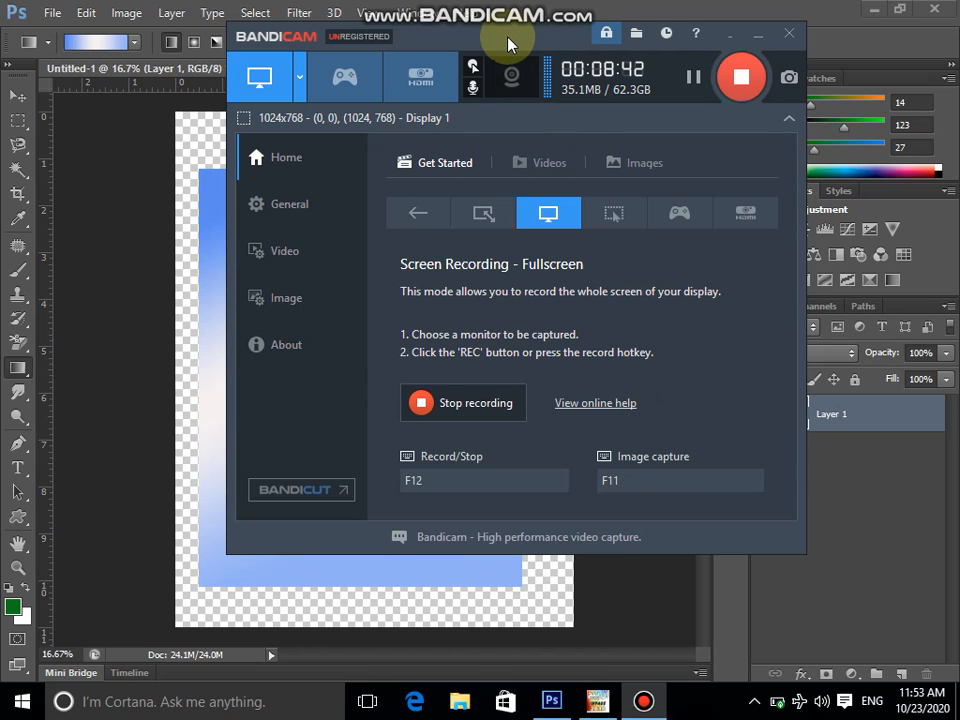
pyautogui.moveTo(508, 44); pyautogui.dragTo(580, 22)
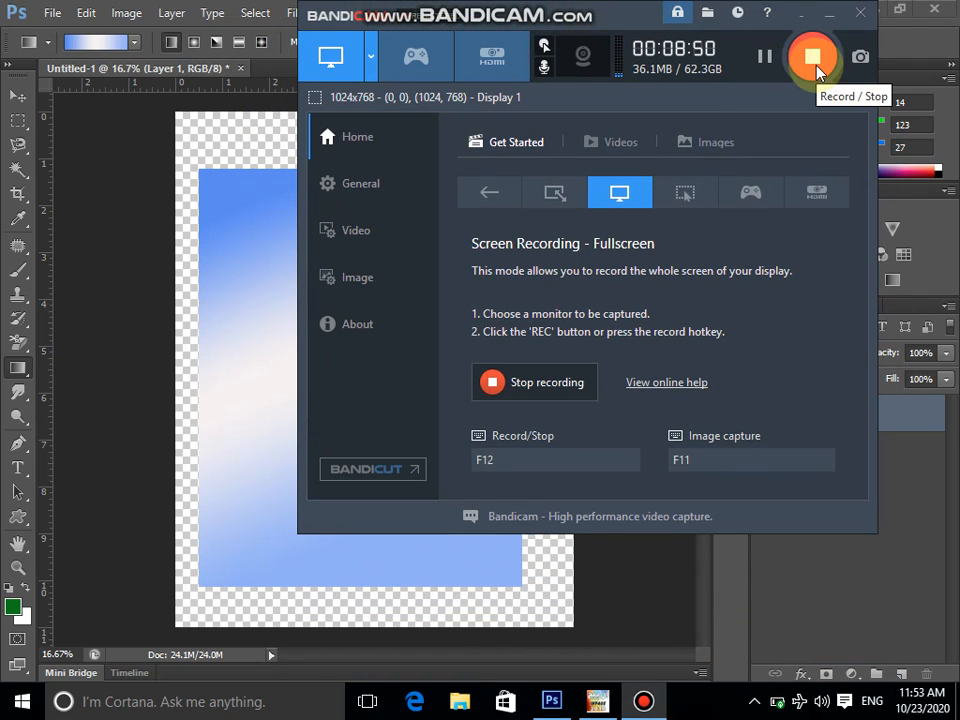